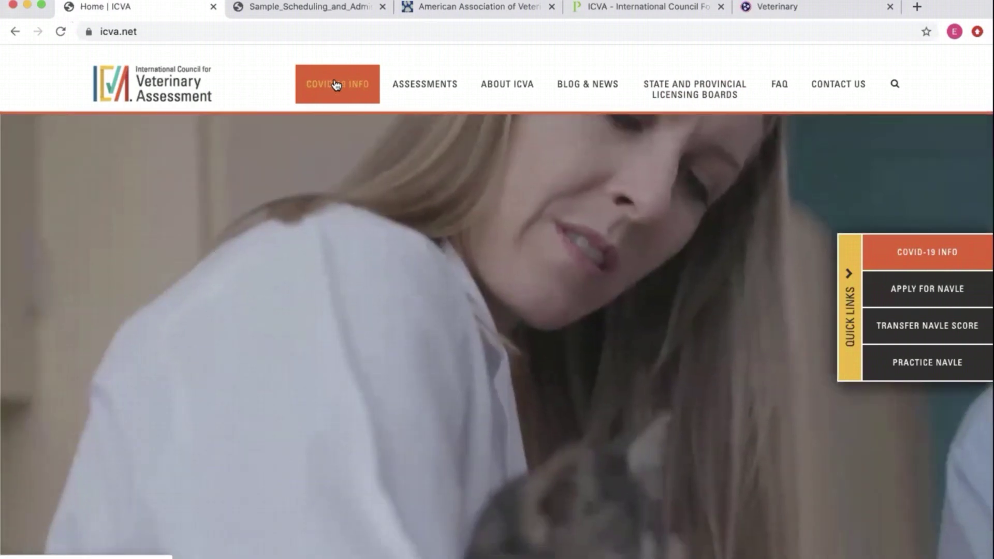
- Expand the ASSESSMENTS menu to reveal NAVLE and its related links, including Apply for the NAVLE
{"action": "mouse_move", "coordinate": [402, 88]}
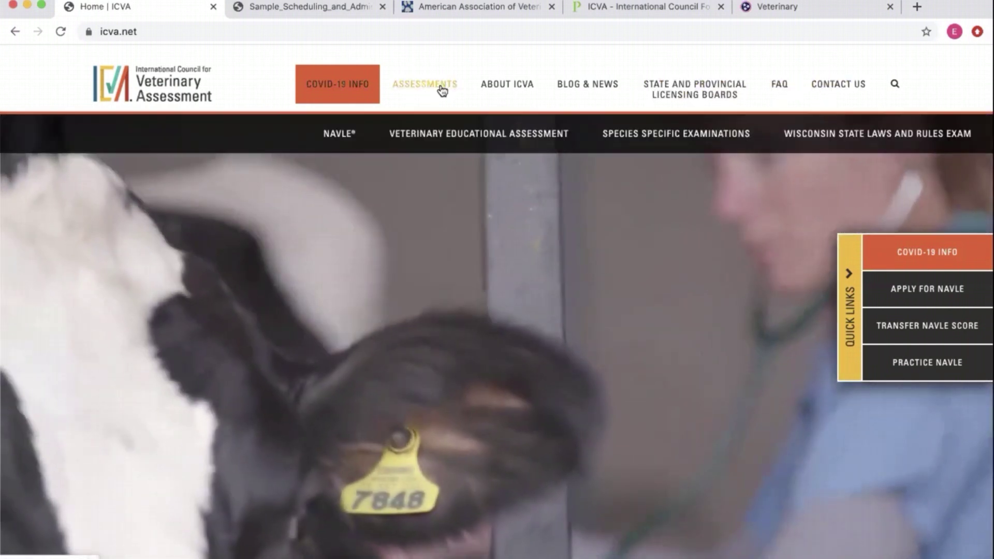
{"action": "mouse_move", "coordinate": [344, 136]}
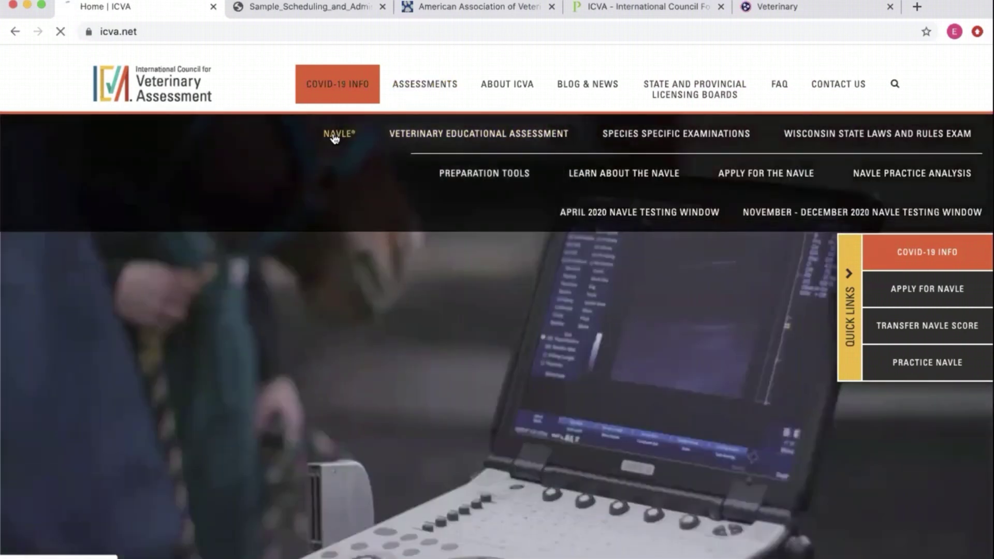
- Open the NAVLE assessment page from the Assessments menu and glance over it
{"action": "left_click", "coordinate": [339, 134]}
{"action": "scroll", "coordinate": [280, 300], "scroll_direction": "down", "scroll_amount": 3}
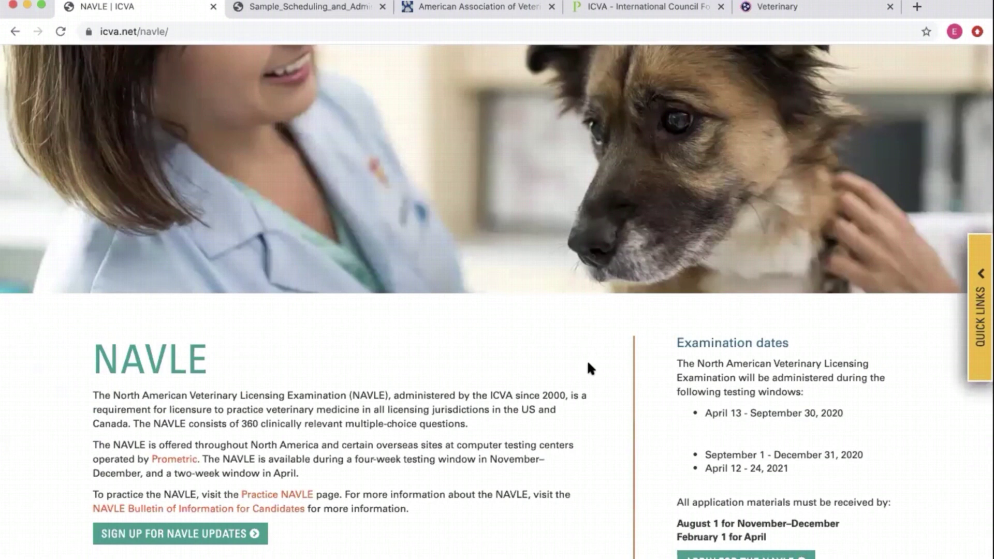
{"action": "scroll", "coordinate": [588, 366], "scroll_direction": "up", "scroll_amount": 3}
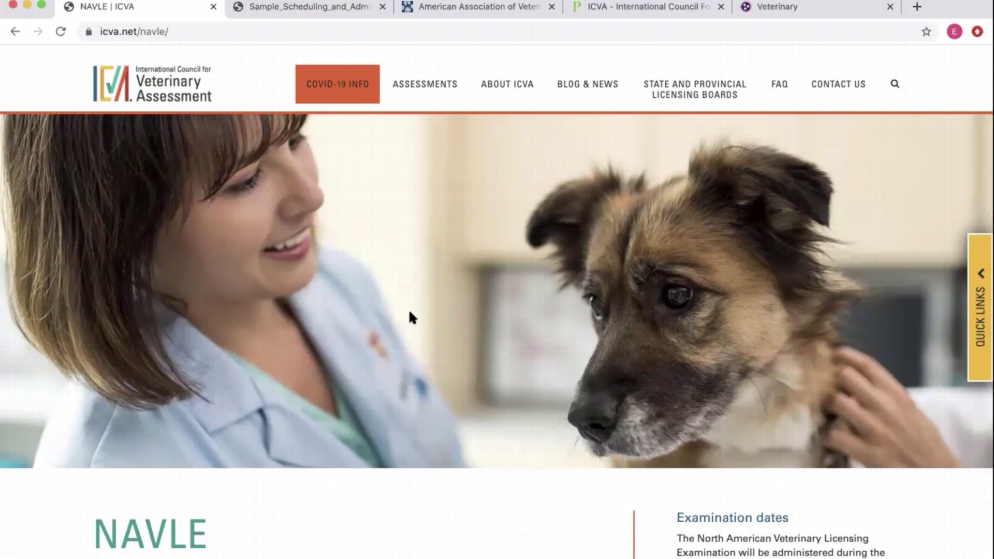
- Browse the FAQ page's NAVLE general, process, scheduling and examination questions
{"action": "left_click", "coordinate": [783, 92]}
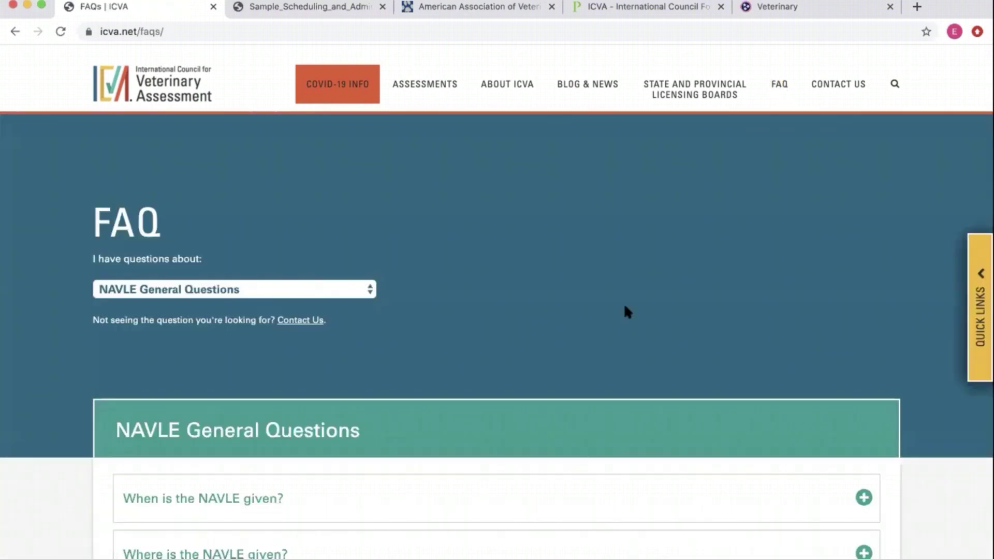
{"action": "scroll", "coordinate": [626, 311], "scroll_direction": "down", "scroll_amount": 6}
{"action": "scroll", "coordinate": [624, 303], "scroll_direction": "up", "scroll_amount": 1}
{"action": "scroll", "coordinate": [425, 276], "scroll_direction": "down", "scroll_amount": 15}
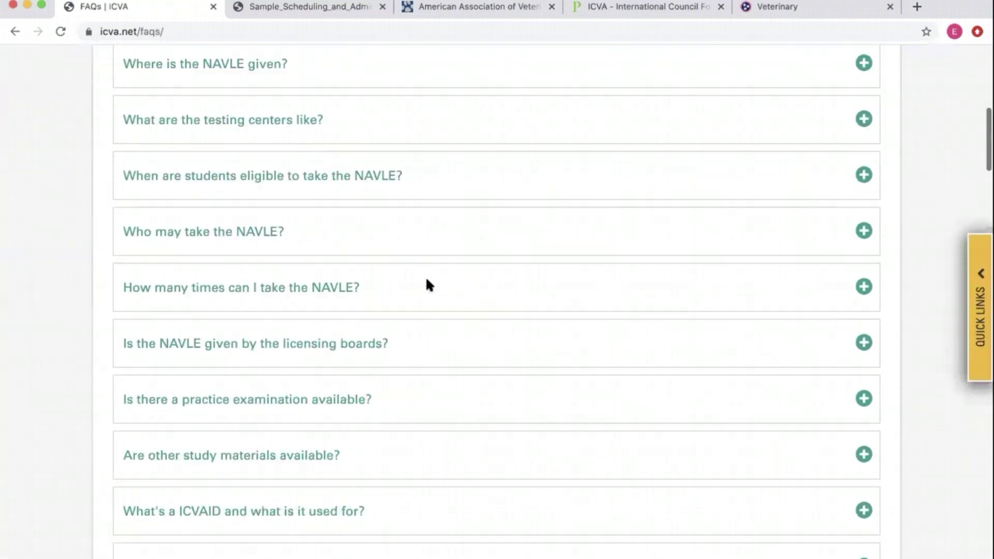
{"action": "scroll", "coordinate": [466, 286], "scroll_direction": "up", "scroll_amount": 5}
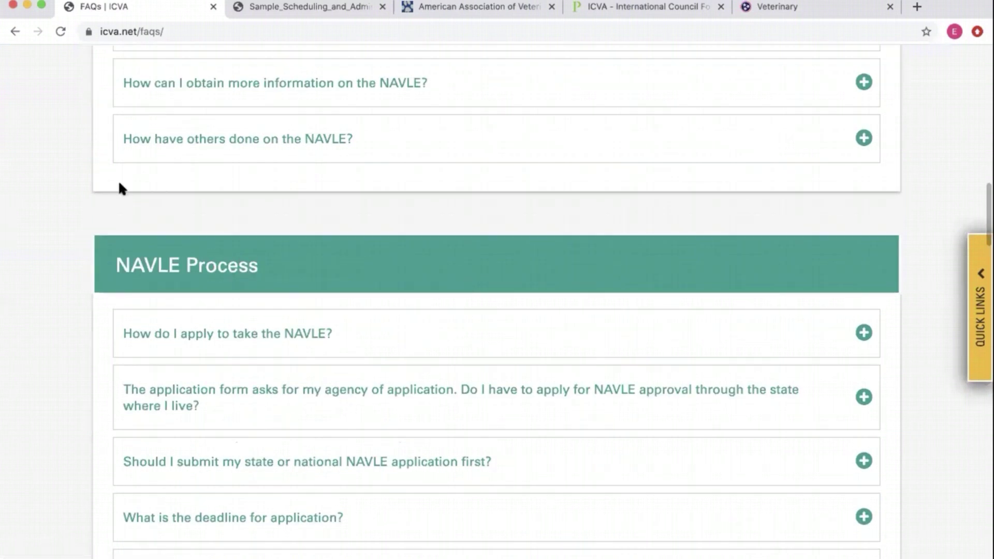
{"action": "scroll", "coordinate": [290, 310], "scroll_direction": "down", "scroll_amount": 5}
{"action": "scroll", "coordinate": [309, 316], "scroll_direction": "down", "scroll_amount": 18}
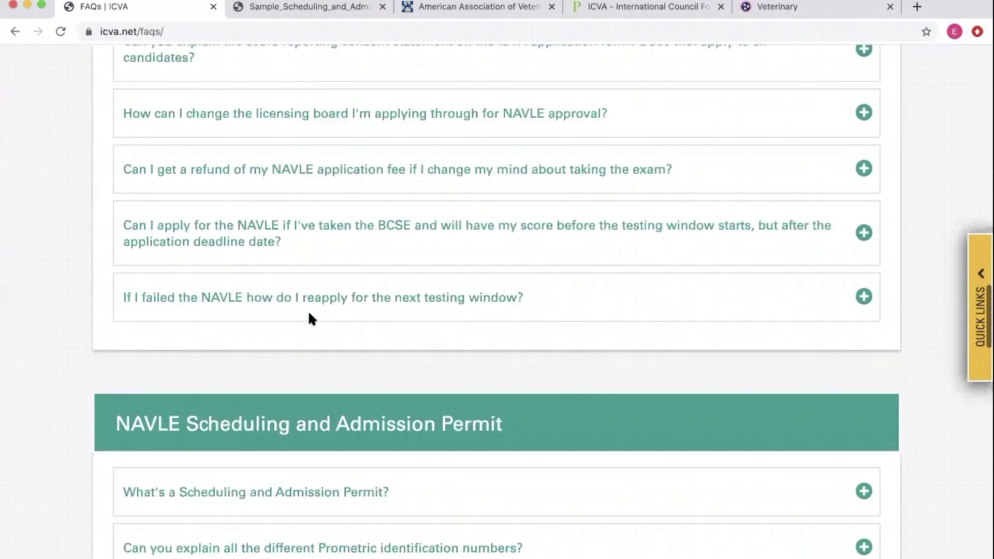
{"action": "scroll", "coordinate": [311, 320], "scroll_direction": "down", "scroll_amount": 20}
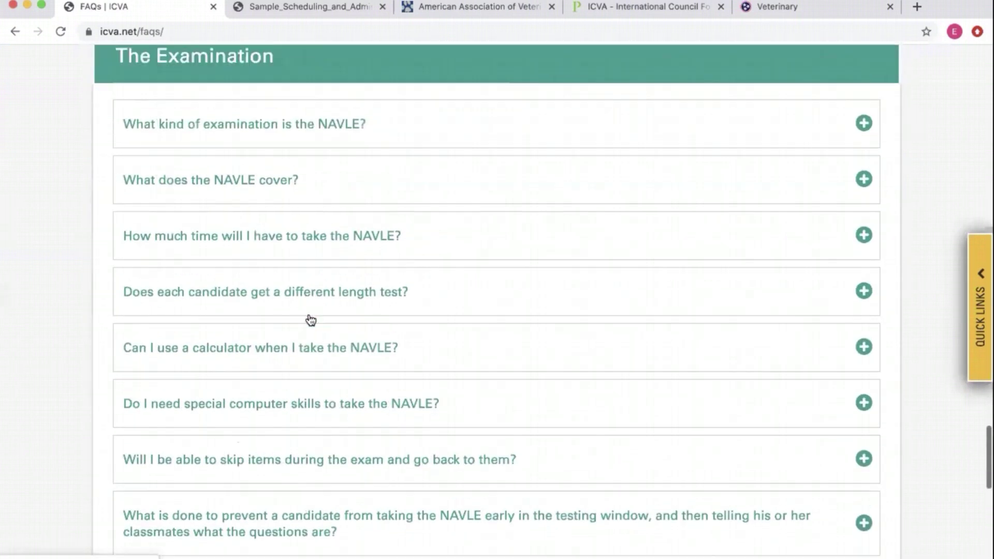
{"action": "scroll", "coordinate": [309, 317], "scroll_direction": "up", "scroll_amount": 20}
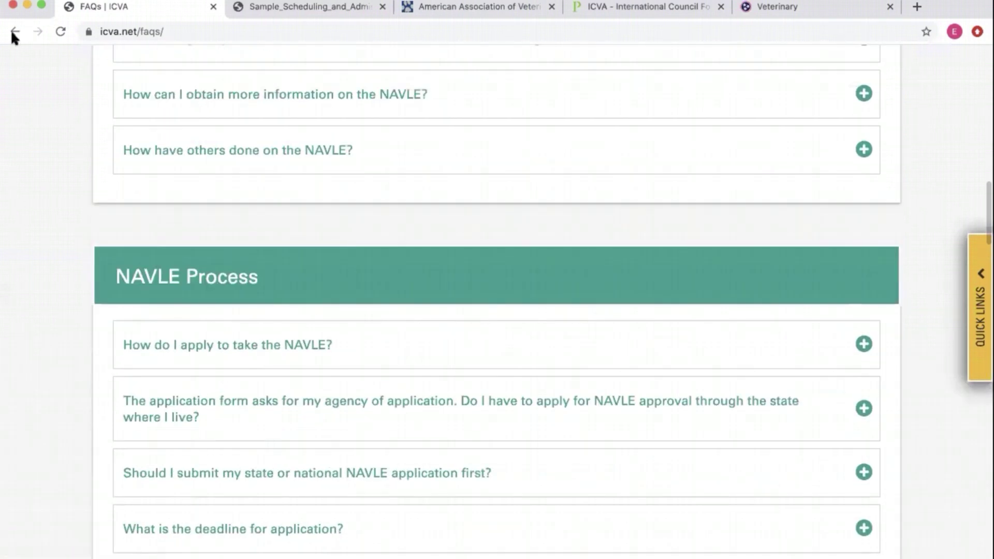
- Return to the NAVLE page and scroll past the six-step process to the topic sections
{"action": "left_click", "coordinate": [13, 32]}
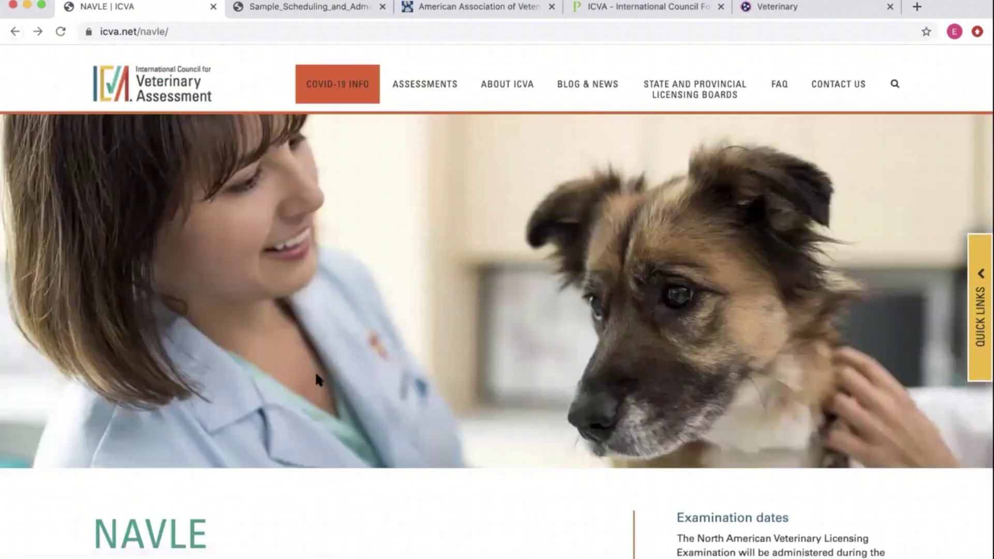
{"action": "scroll", "coordinate": [476, 412], "scroll_direction": "down", "scroll_amount": 7}
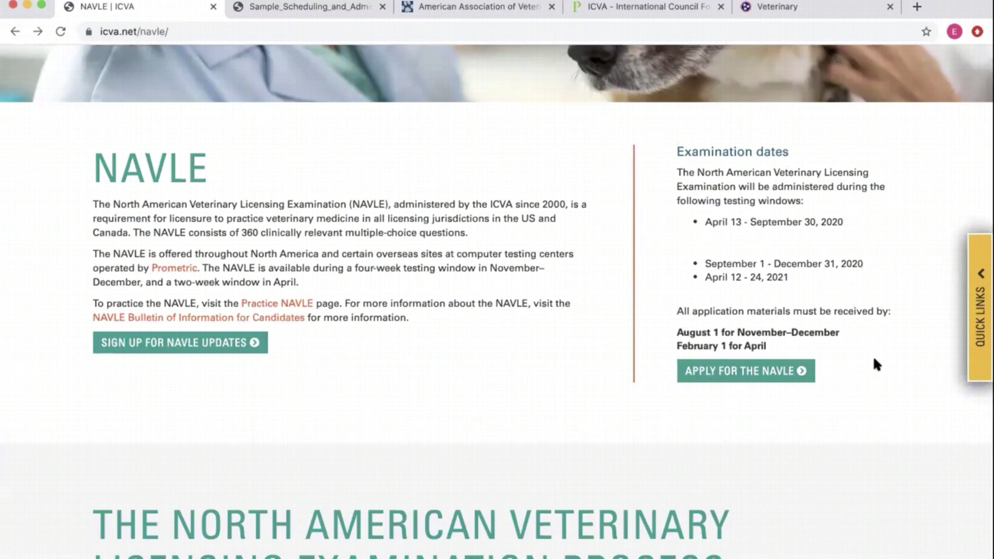
{"action": "scroll", "coordinate": [873, 356], "scroll_direction": "down", "scroll_amount": 7}
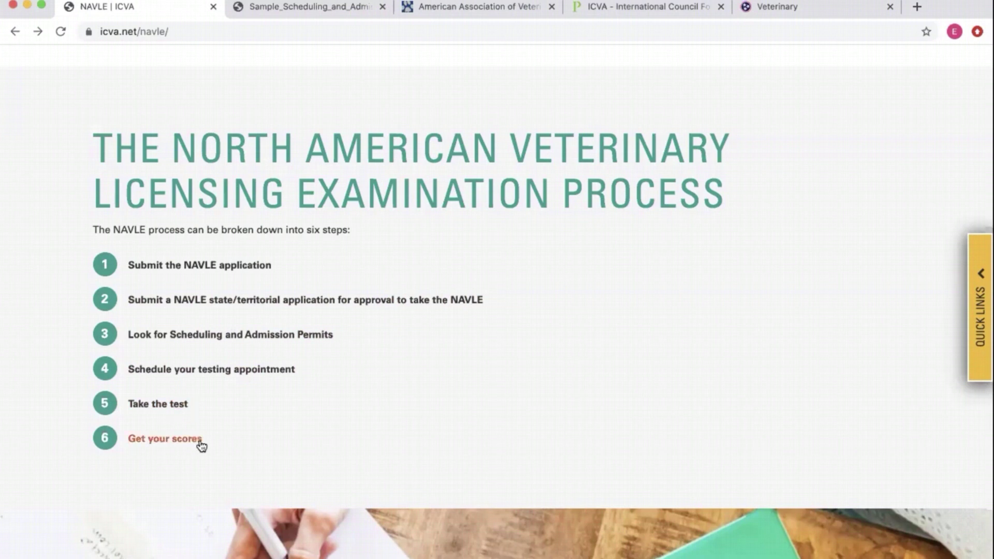
{"action": "scroll", "coordinate": [276, 445], "scroll_direction": "down", "scroll_amount": 10}
{"action": "scroll", "coordinate": [277, 443], "scroll_direction": "down", "scroll_amount": 6}
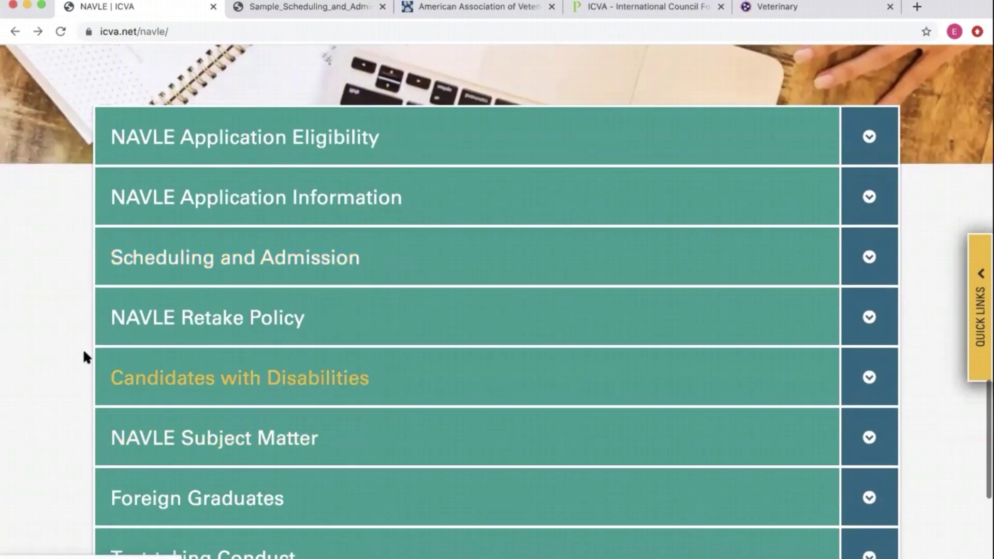
{"action": "scroll", "coordinate": [57, 340], "scroll_direction": "up", "scroll_amount": 1}
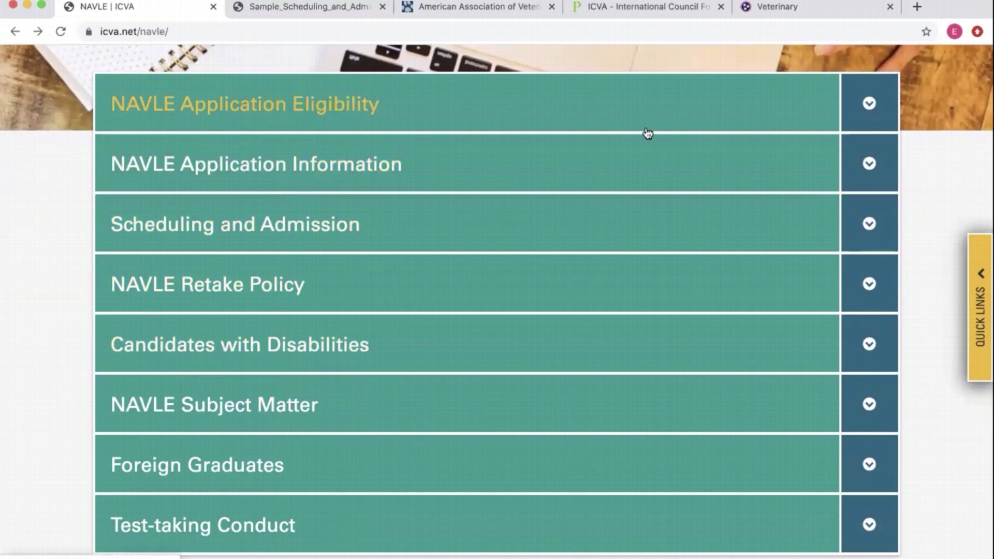
- Close NAVLE Application Eligibility and show NAVLE Application Information's six sub-topics
{"action": "left_click", "coordinate": [450, 105]}
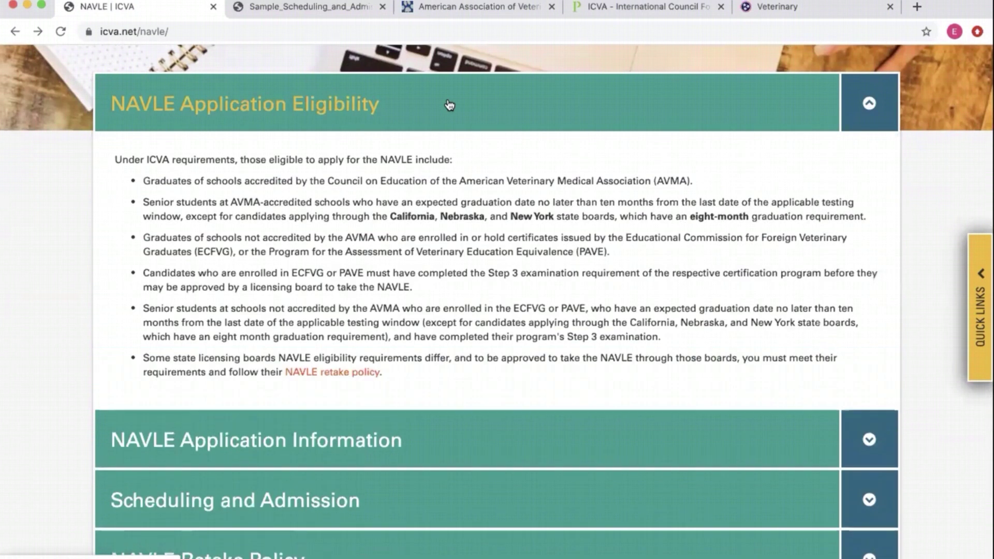
{"action": "left_click", "coordinate": [450, 105]}
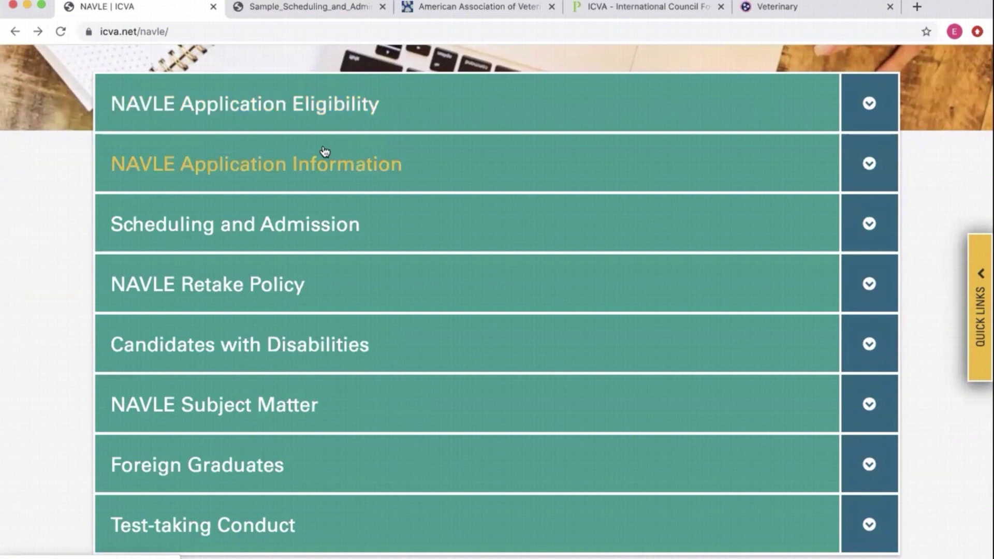
{"action": "scroll", "coordinate": [357, 259], "scroll_direction": "down", "scroll_amount": 3}
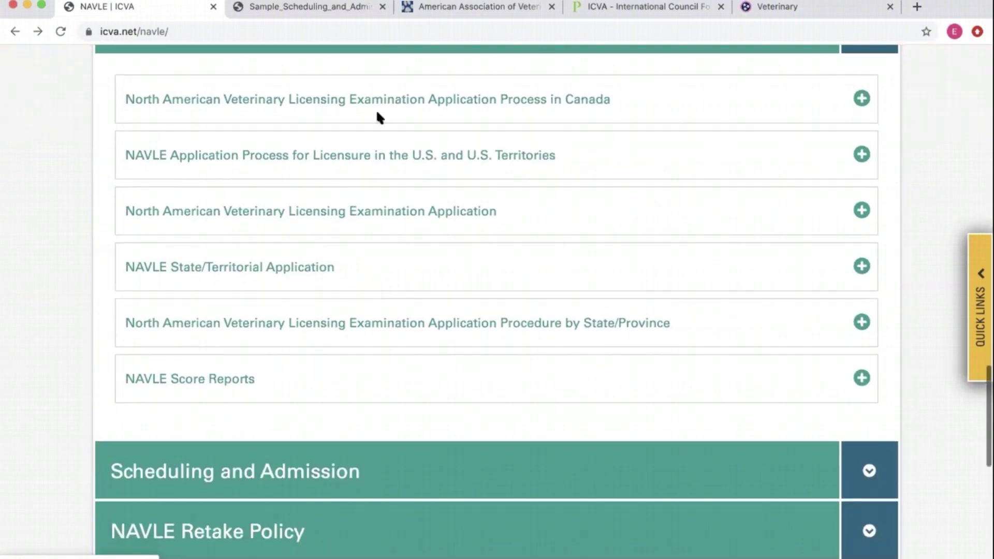
{"action": "scroll", "coordinate": [355, 328], "scroll_direction": "down", "scroll_amount": 2}
{"action": "scroll", "coordinate": [218, 173], "scroll_direction": "up", "scroll_amount": 4}
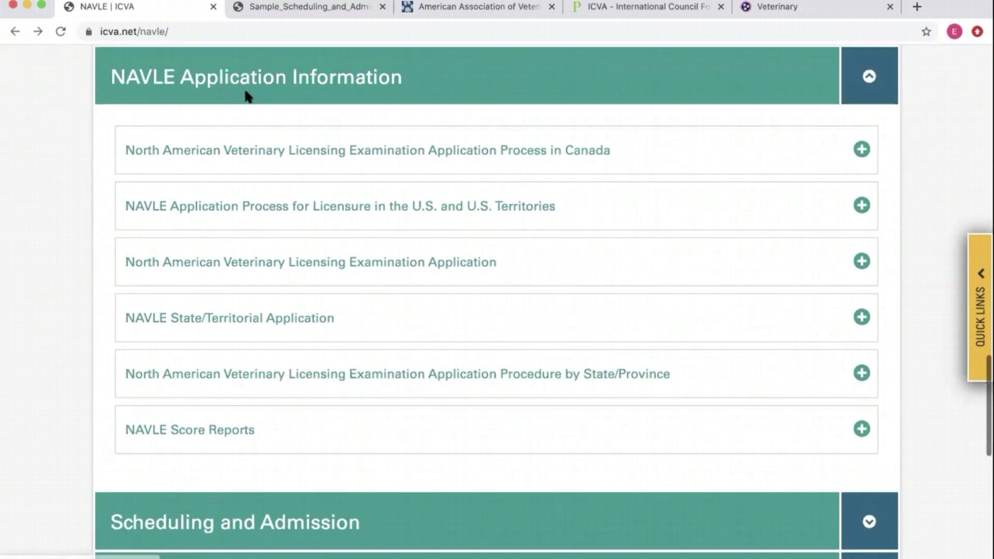
{"action": "scroll", "coordinate": [305, 340], "scroll_direction": "down", "scroll_amount": 5}
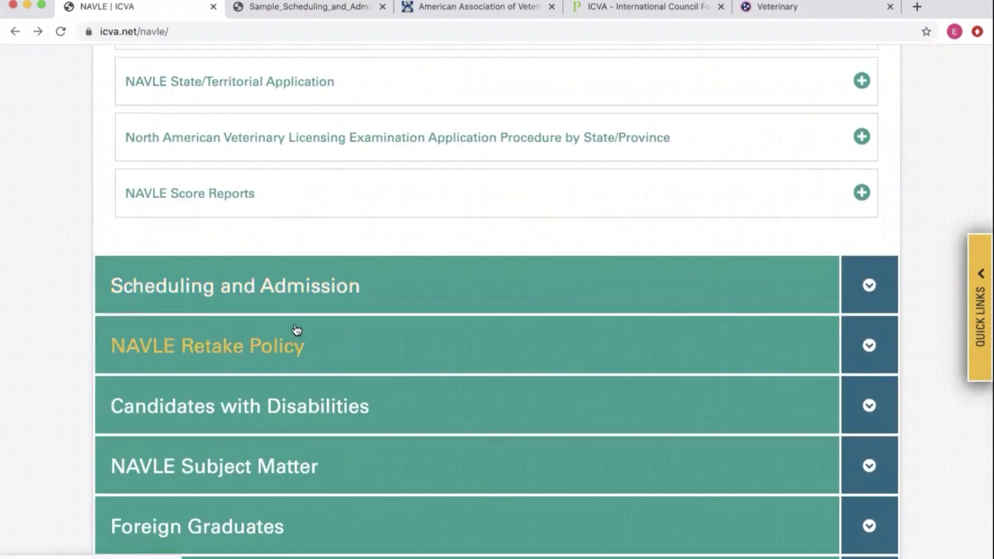
{"action": "scroll", "coordinate": [296, 330], "scroll_direction": "down", "scroll_amount": 3}
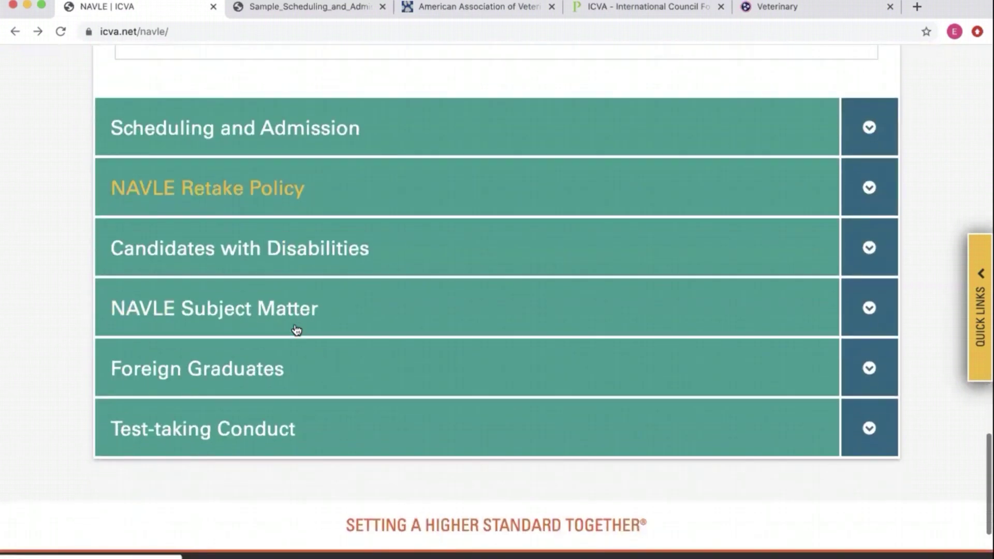
- Expand Candidates with Disabilities and read the All Other Candidates accommodation details
{"action": "left_click", "coordinate": [276, 256]}
{"action": "scroll", "coordinate": [277, 256], "scroll_direction": "down", "scroll_amount": 7}
{"action": "scroll", "coordinate": [199, 207], "scroll_direction": "up", "scroll_amount": 5}
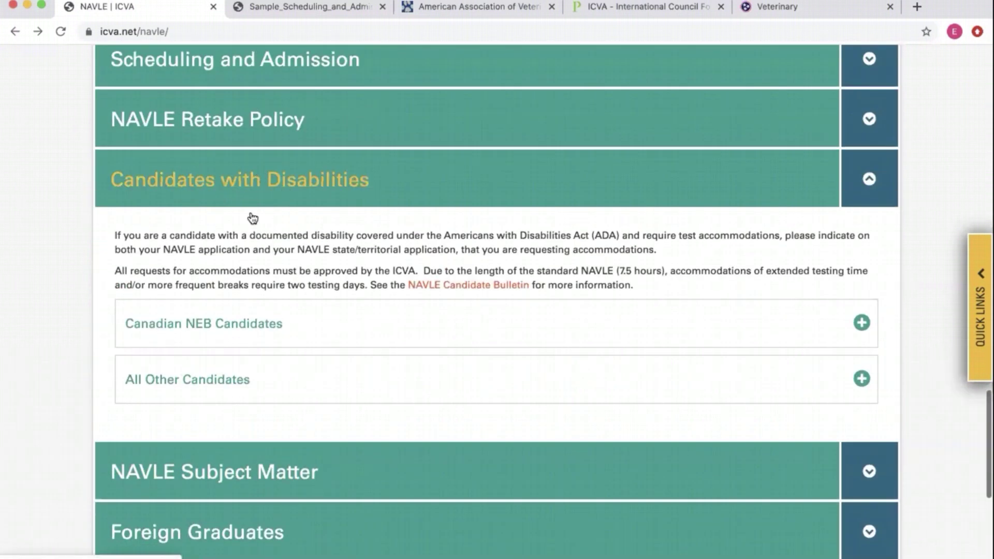
{"action": "left_click", "coordinate": [199, 382]}
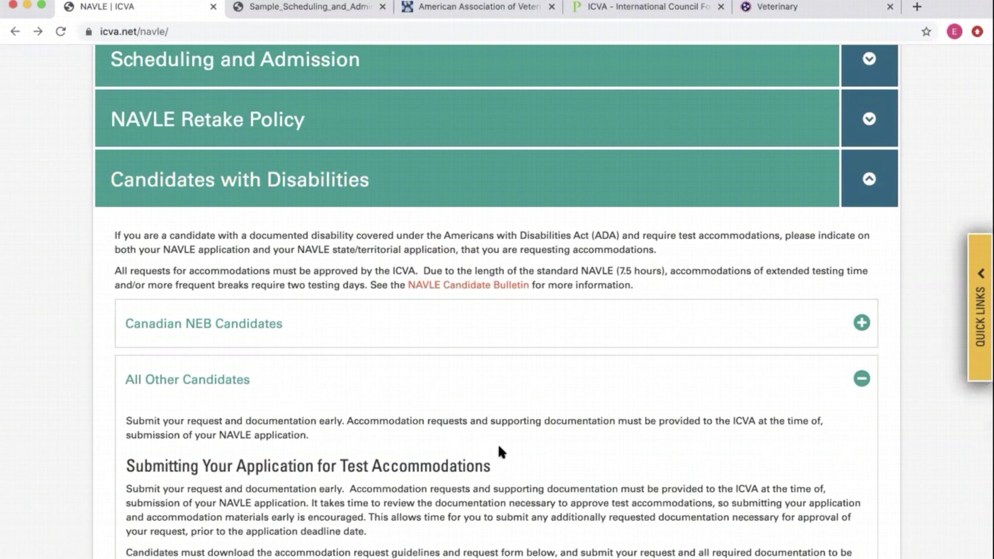
{"action": "scroll", "coordinate": [499, 452], "scroll_direction": "down", "scroll_amount": 5}
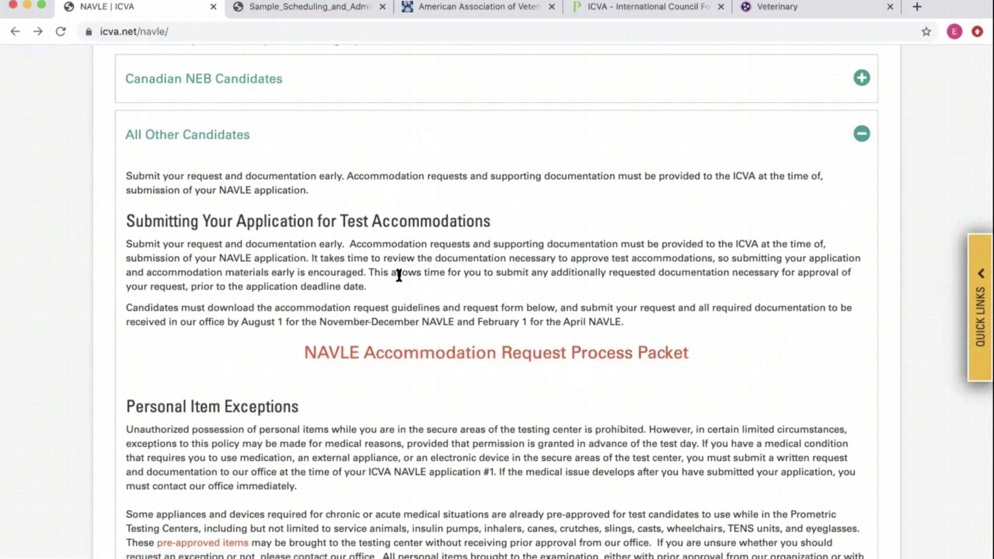
{"action": "scroll", "coordinate": [399, 275], "scroll_direction": "up", "scroll_amount": 3}
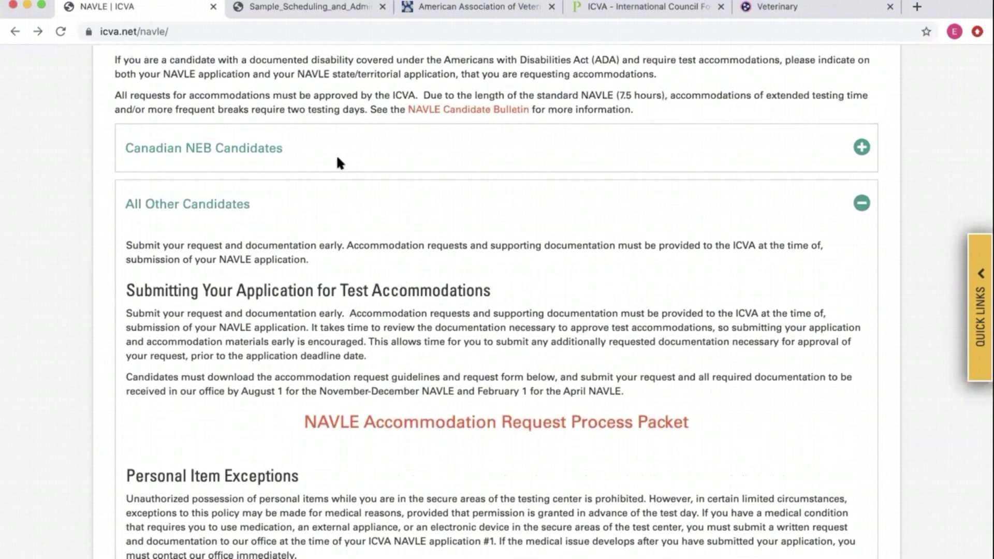
- View the Canadian NEB Candidates info, then reread the All Other Candidates accommodation text
{"action": "left_click", "coordinate": [312, 149]}
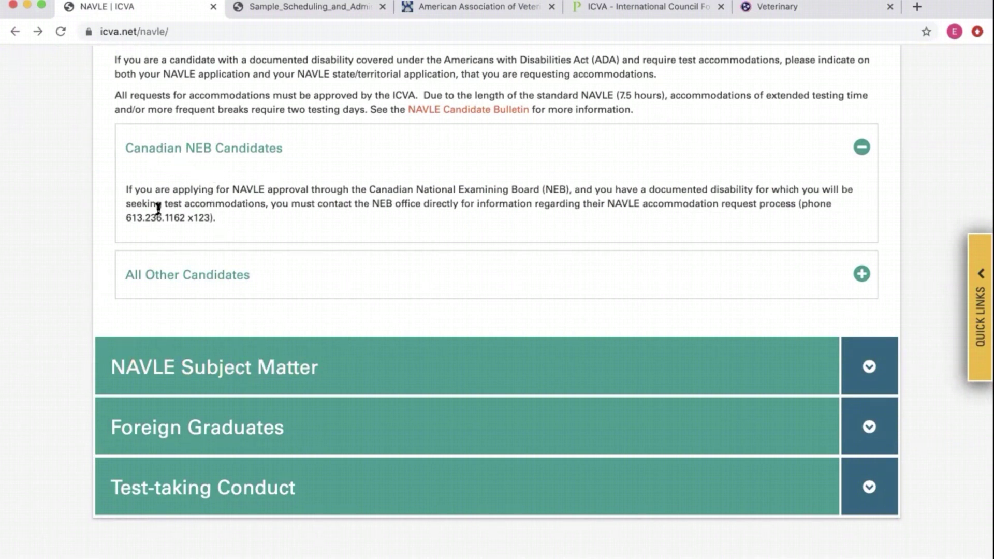
{"action": "scroll", "coordinate": [158, 209], "scroll_direction": "up", "scroll_amount": 2}
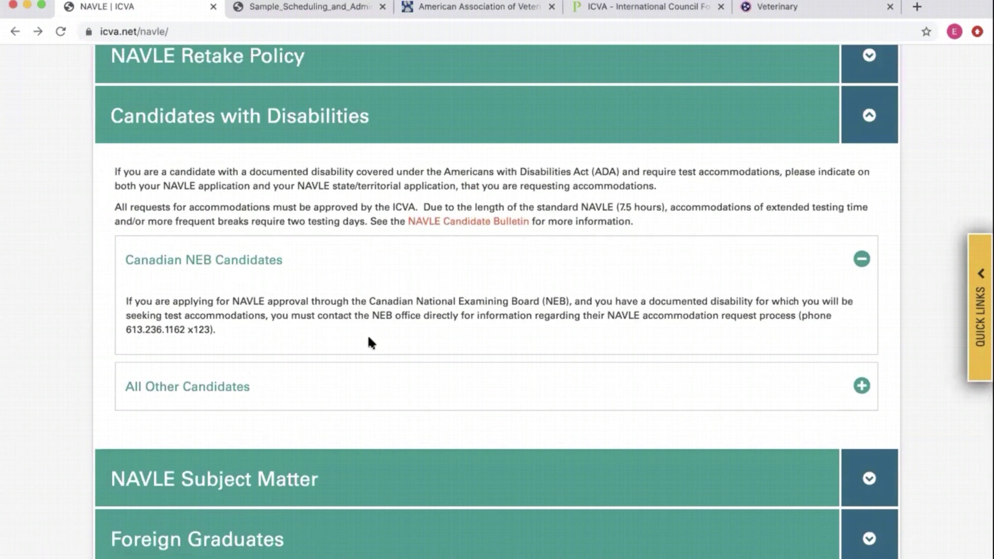
{"action": "scroll", "coordinate": [321, 369], "scroll_direction": "down", "scroll_amount": 2}
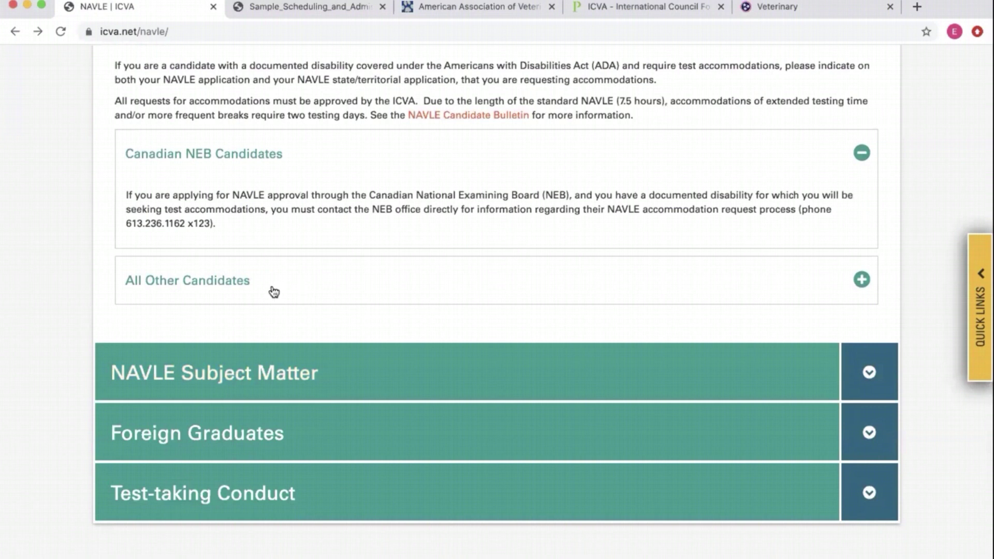
{"action": "left_click", "coordinate": [240, 280]}
{"action": "scroll", "coordinate": [481, 290], "scroll_direction": "down", "scroll_amount": 3}
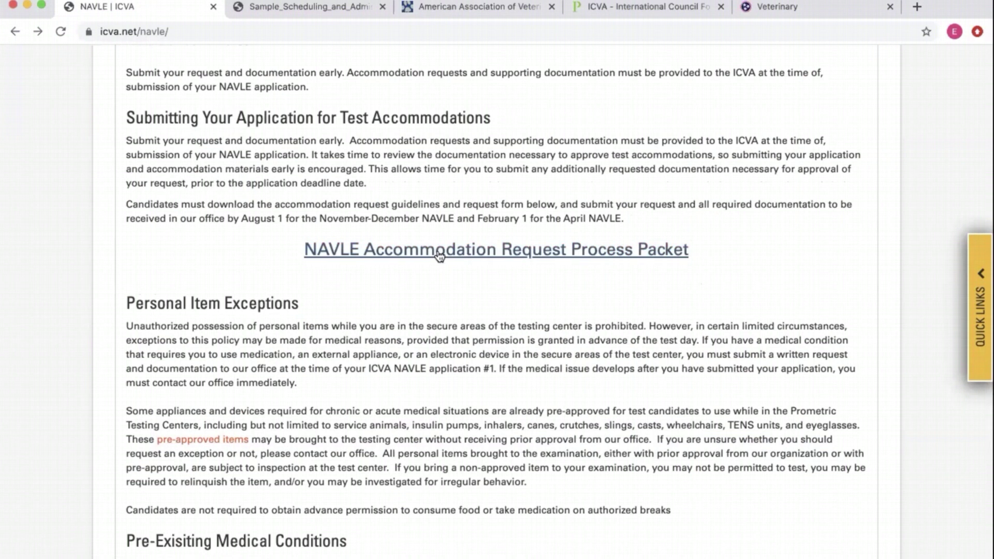
{"action": "scroll", "coordinate": [443, 252], "scroll_direction": "down", "scroll_amount": 7}
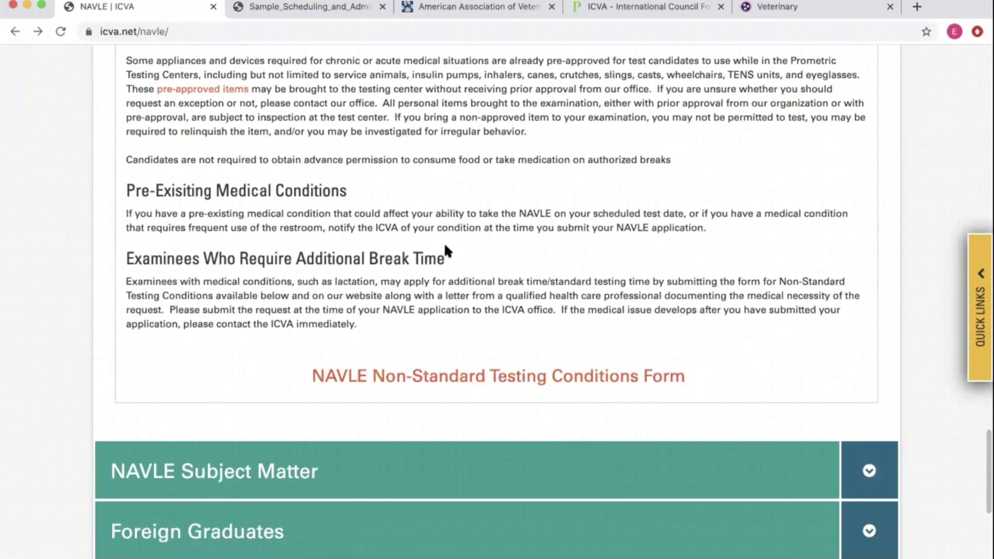
{"action": "scroll", "coordinate": [444, 245], "scroll_direction": "up", "scroll_amount": 4}
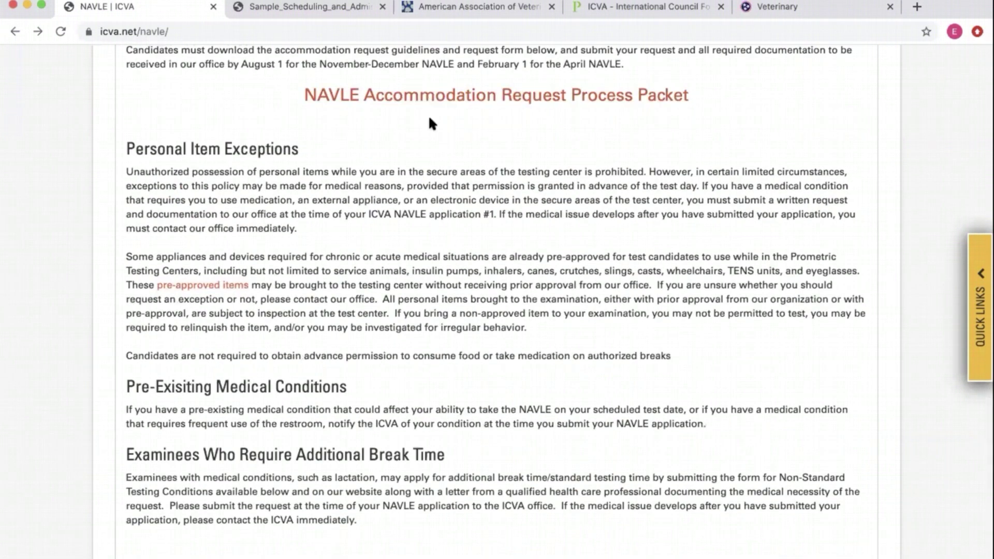
{"action": "scroll", "coordinate": [430, 123], "scroll_direction": "down", "scroll_amount": 8}
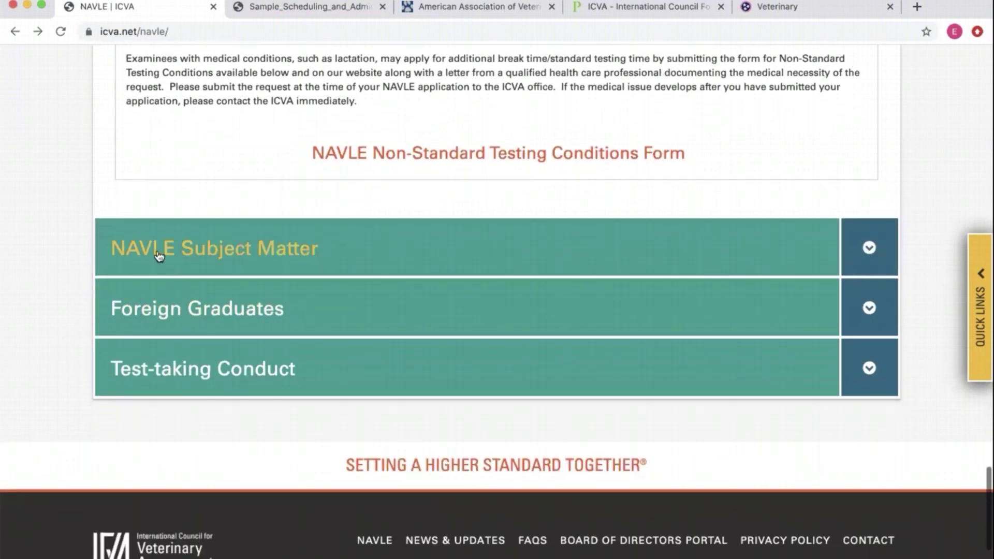
- Expand NAVLE Subject Matter to show its 300 scored items overview and Competencies and Diagnoses panels
{"action": "left_click", "coordinate": [159, 255]}
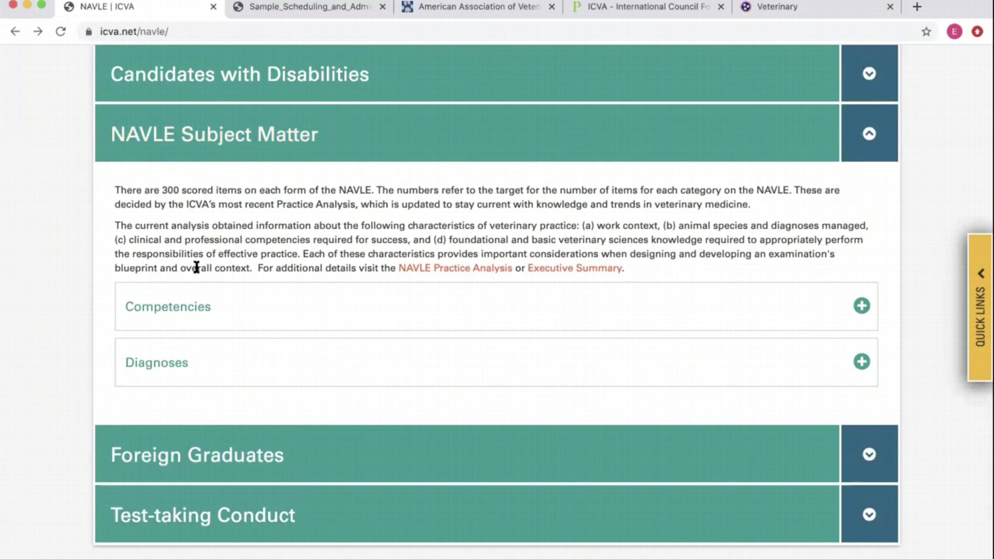
- Expand the Diagnoses panel and scroll through the Species and Diagnoses document
{"action": "left_click", "coordinate": [149, 368]}
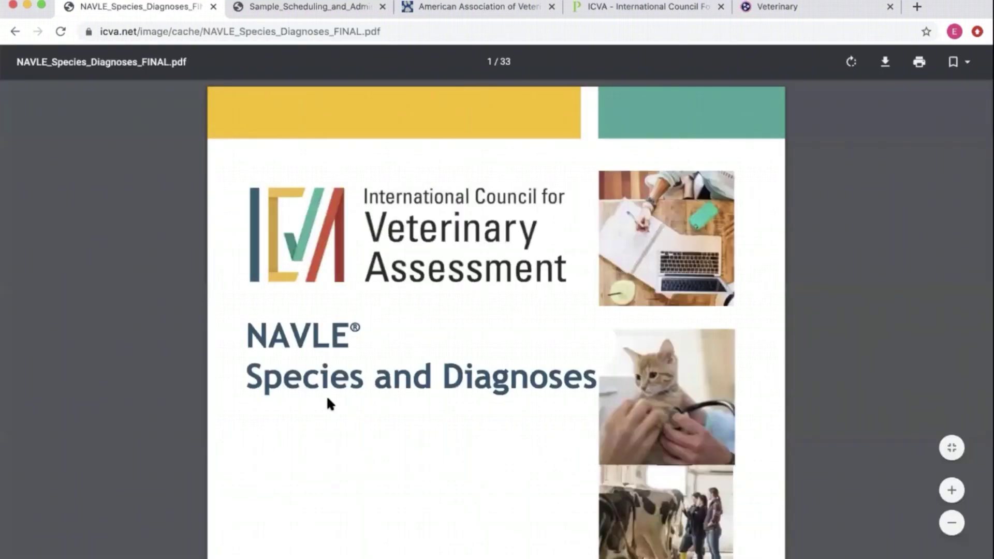
{"action": "scroll", "coordinate": [440, 385], "scroll_direction": "down", "scroll_amount": 4}
{"action": "scroll", "coordinate": [442, 385], "scroll_direction": "down", "scroll_amount": 20}
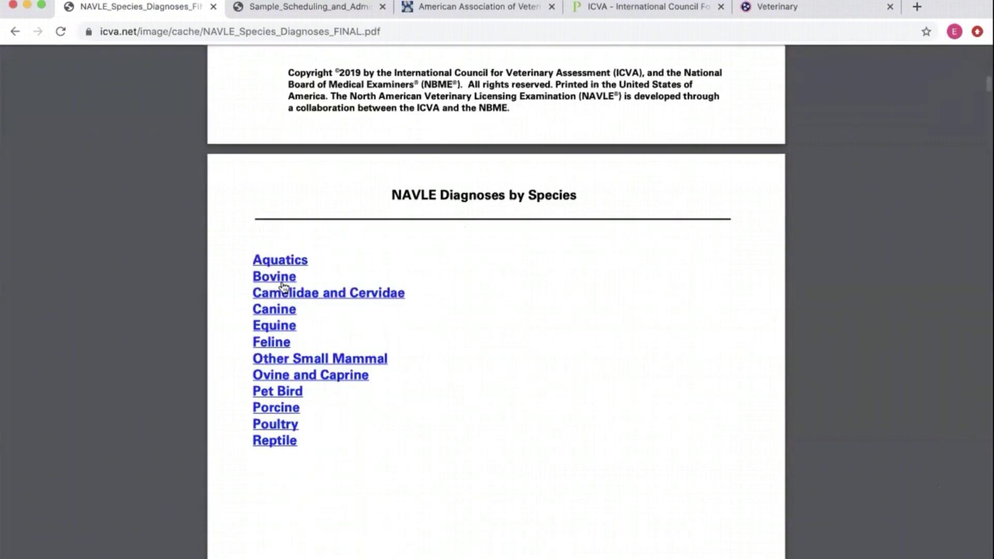
{"action": "scroll", "coordinate": [500, 484], "scroll_direction": "down", "scroll_amount": 15}
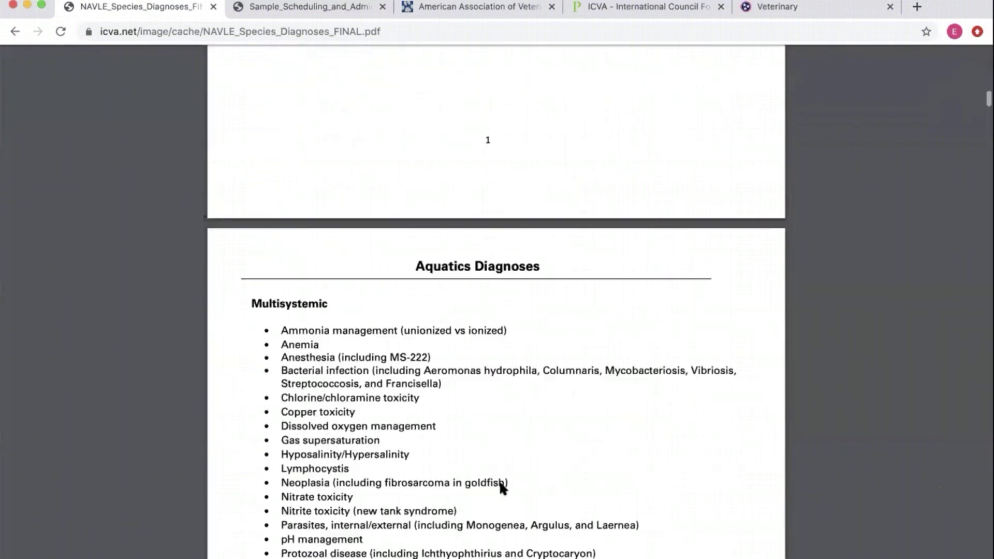
{"action": "scroll", "coordinate": [571, 205], "scroll_direction": "up", "scroll_amount": 1}
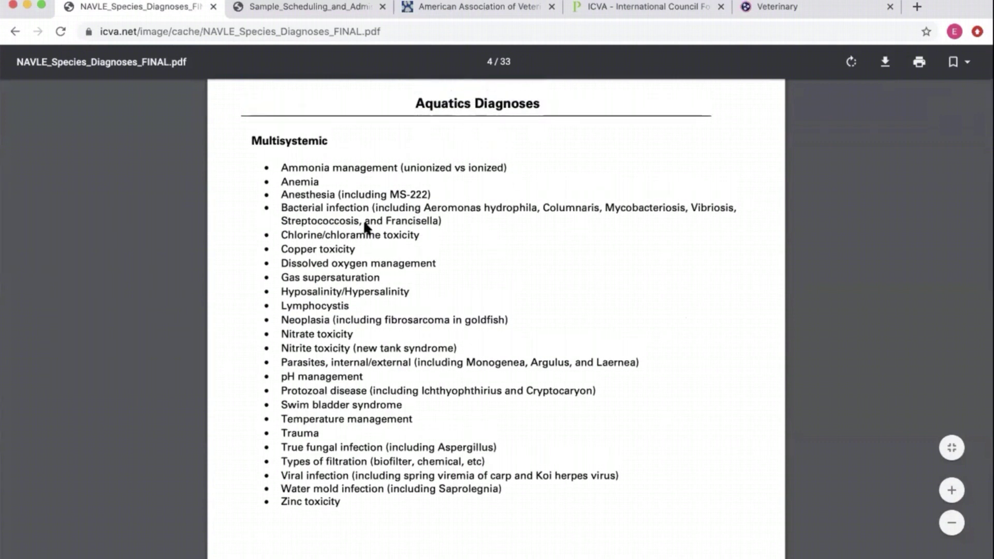
{"action": "scroll", "coordinate": [346, 226], "scroll_direction": "down", "scroll_amount": 10}
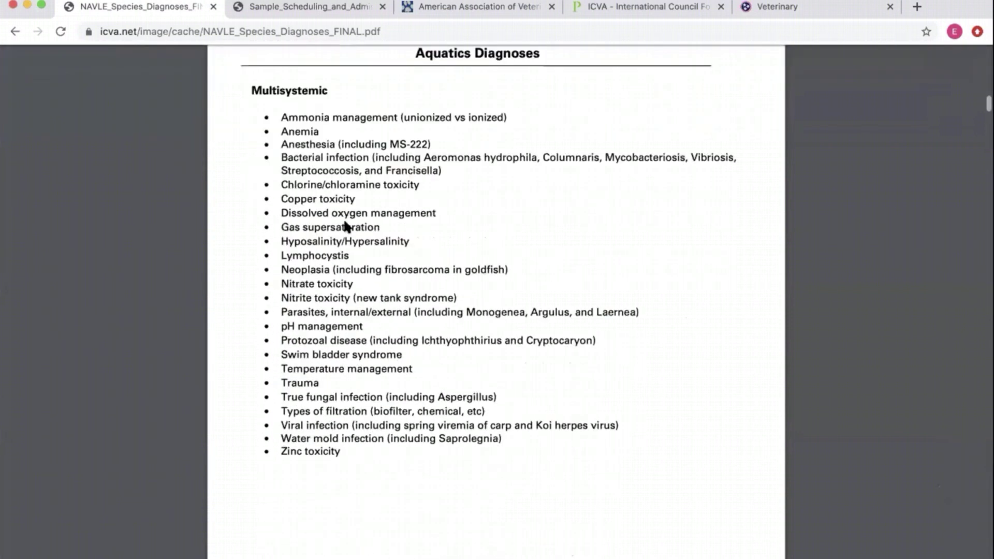
{"action": "scroll", "coordinate": [346, 226], "scroll_direction": "up", "scroll_amount": 20}
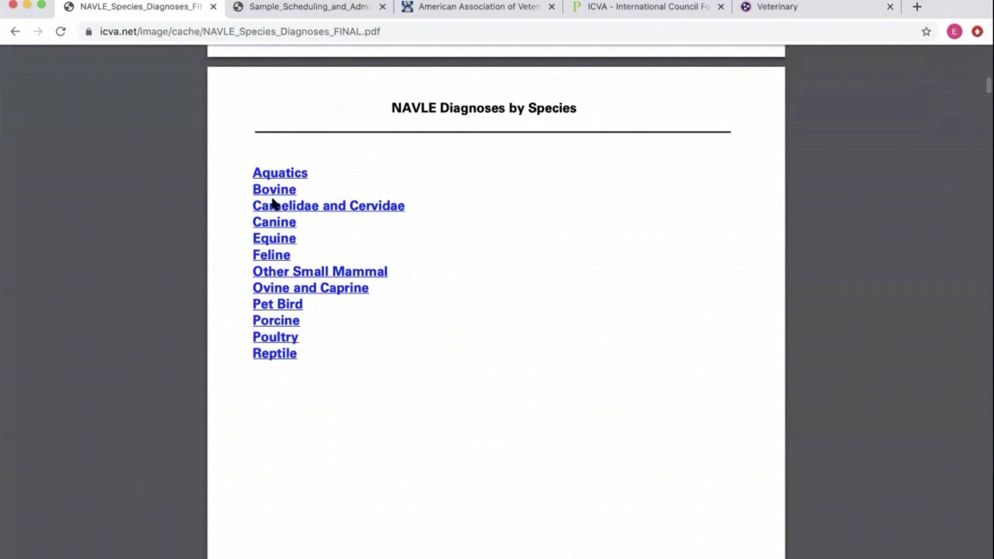
- Jump to the Feline Diagnoses list in the Species and Diagnoses PDF and review it
{"action": "left_click", "coordinate": [269, 257]}
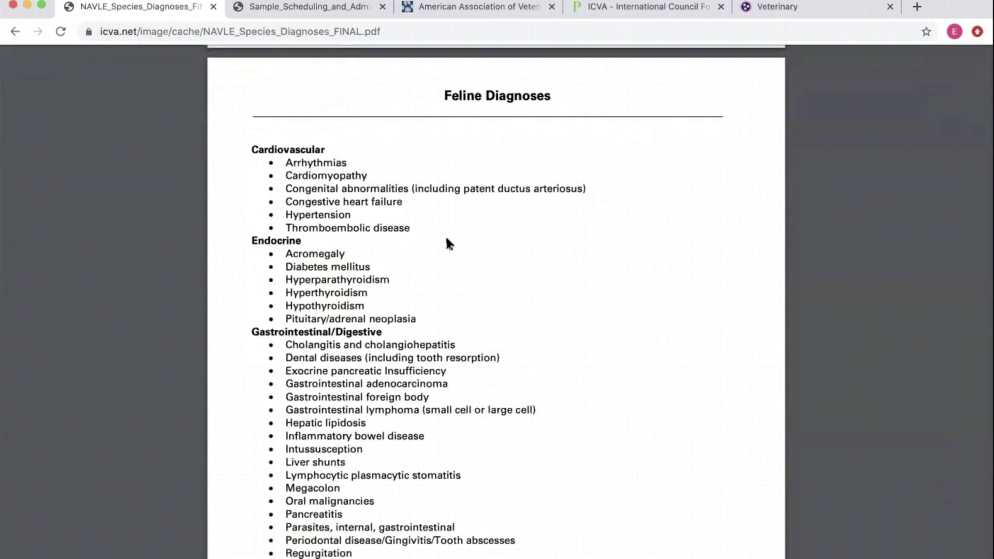
{"action": "scroll", "coordinate": [446, 237], "scroll_direction": "down", "scroll_amount": 4}
{"action": "scroll", "coordinate": [440, 267], "scroll_direction": "down", "scroll_amount": 8}
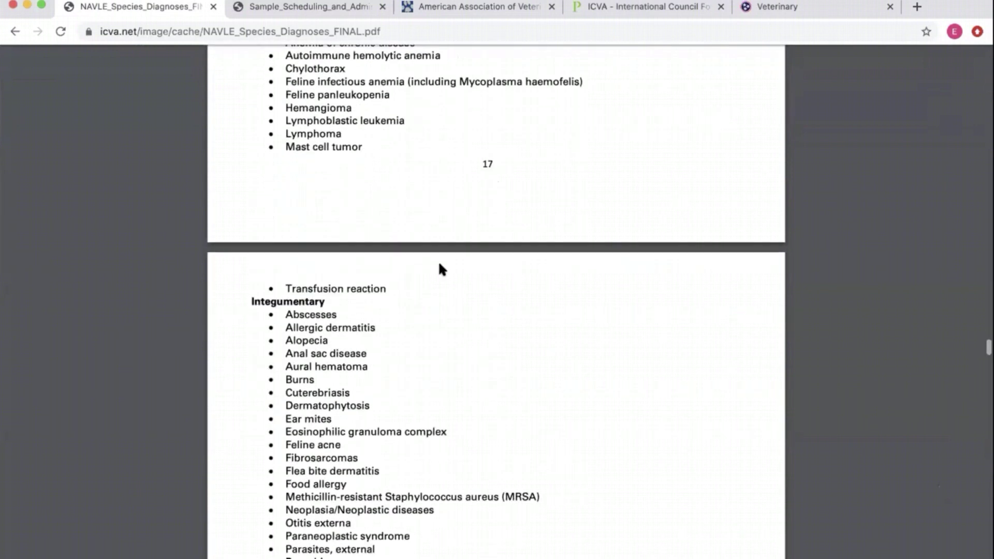
{"action": "scroll", "coordinate": [437, 267], "scroll_direction": "up", "scroll_amount": 16}
{"action": "scroll", "coordinate": [536, 327], "scroll_direction": "up", "scroll_amount": 20}
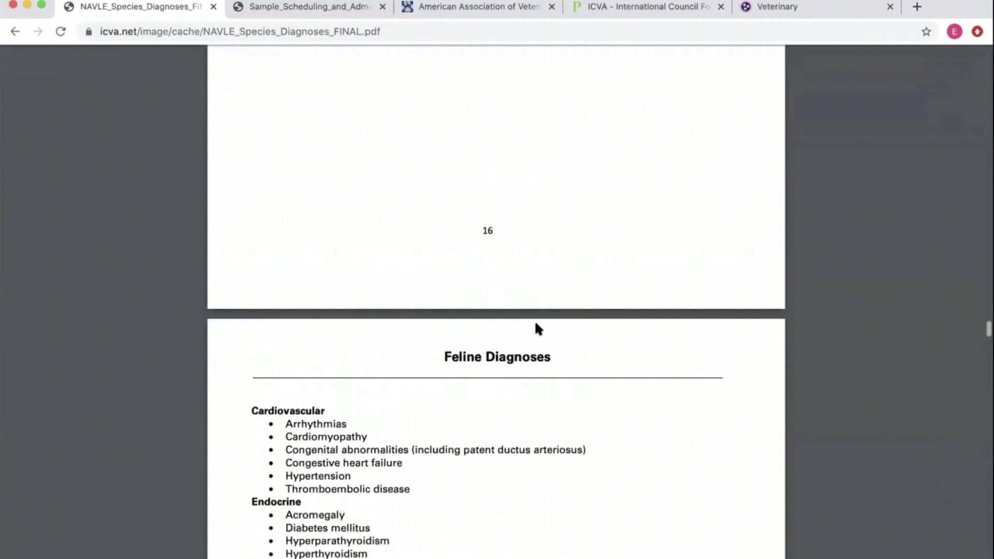
{"action": "scroll", "coordinate": [536, 325], "scroll_direction": "up", "scroll_amount": 20}
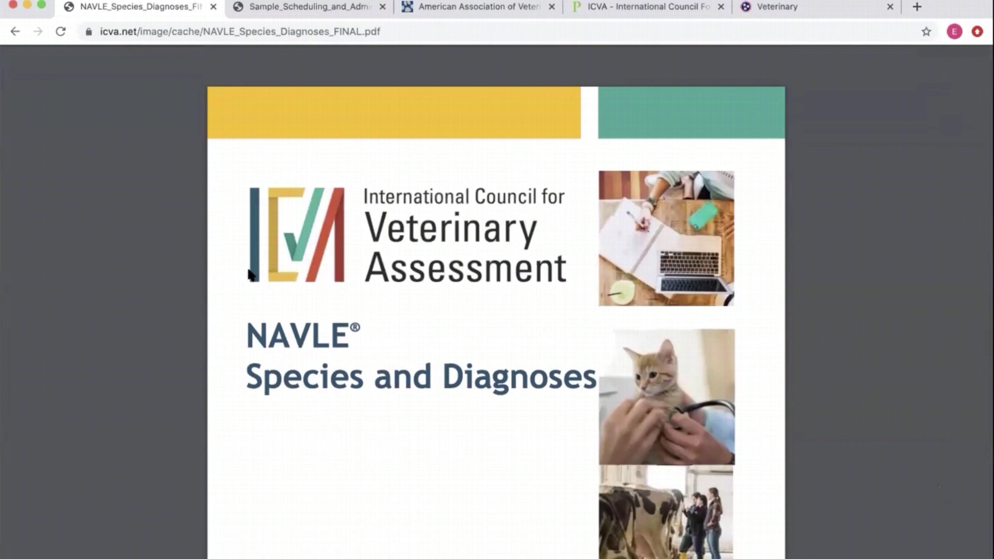
- Back on the NAVLE page, expand Subject Matter and Competencies, and open the NAVLE Competencies PDF
{"action": "left_click", "coordinate": [14, 32]}
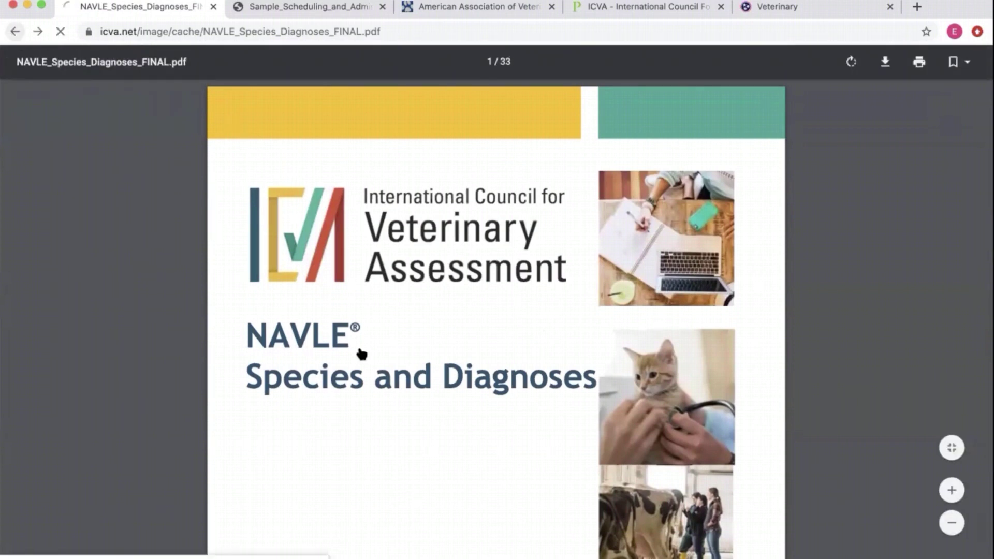
{"action": "scroll", "coordinate": [420, 310], "scroll_direction": "up", "scroll_amount": 3}
{"action": "left_click", "coordinate": [300, 283]}
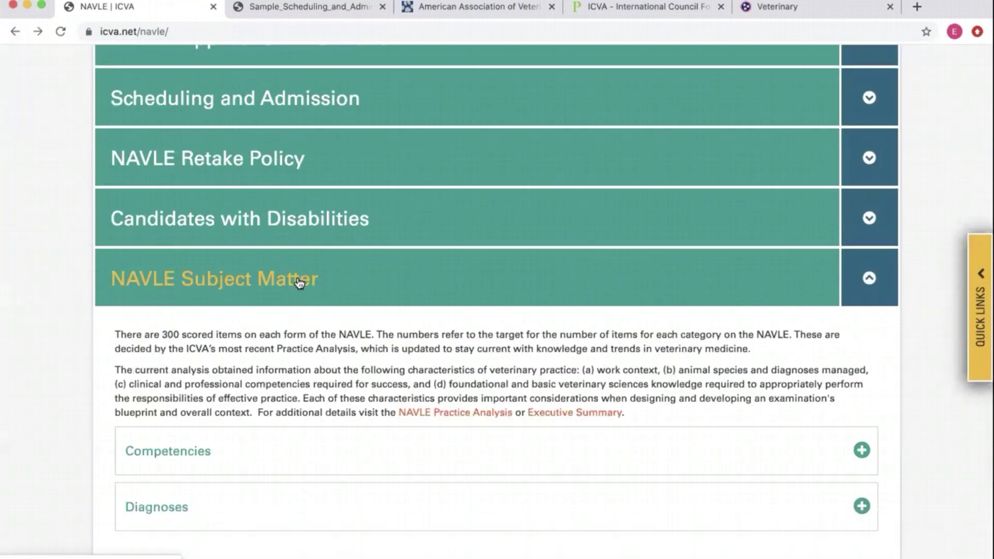
{"action": "scroll", "coordinate": [249, 285], "scroll_direction": "down", "scroll_amount": 3}
{"action": "left_click", "coordinate": [193, 288]}
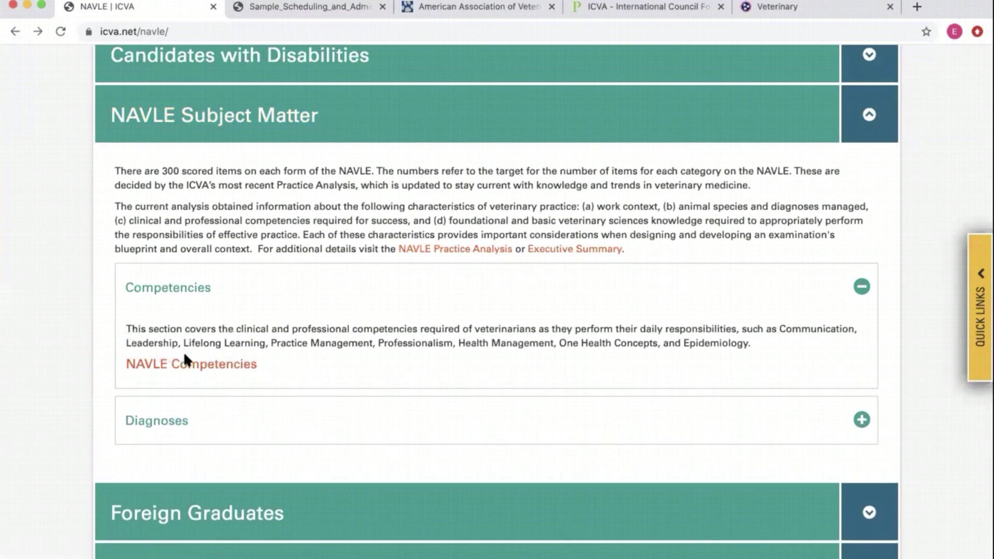
{"action": "left_click", "coordinate": [185, 366]}
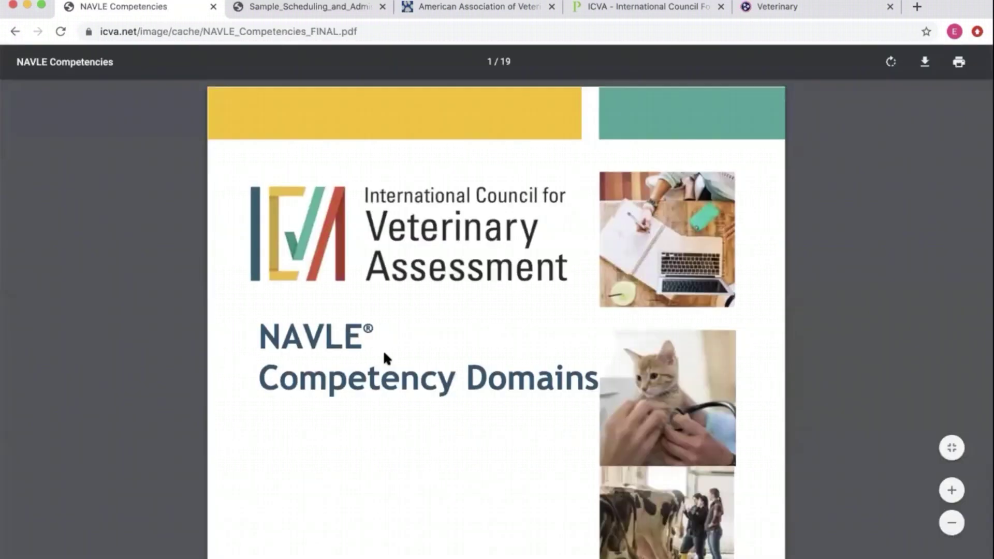
- Scroll through the 19-page NAVLE Competencies PDF
{"action": "scroll", "coordinate": [384, 357], "scroll_direction": "down", "scroll_amount": 3}
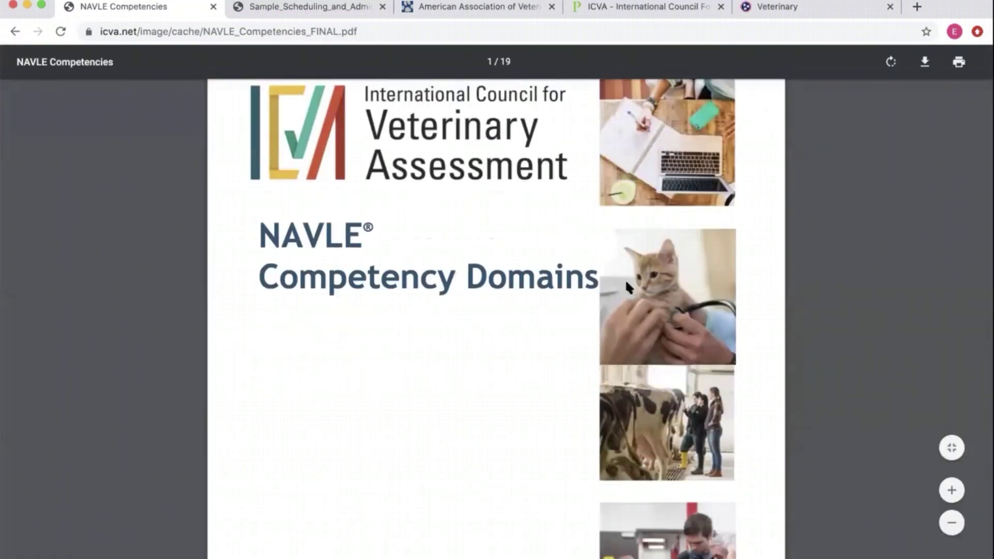
{"action": "scroll", "coordinate": [477, 326], "scroll_direction": "down", "scroll_amount": 15}
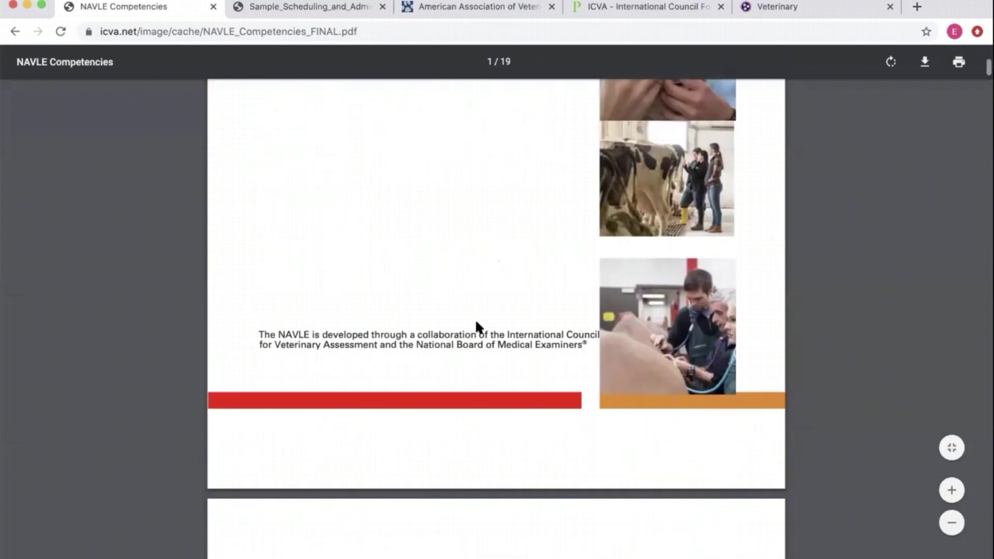
{"action": "scroll", "coordinate": [476, 324], "scroll_direction": "down", "scroll_amount": 13}
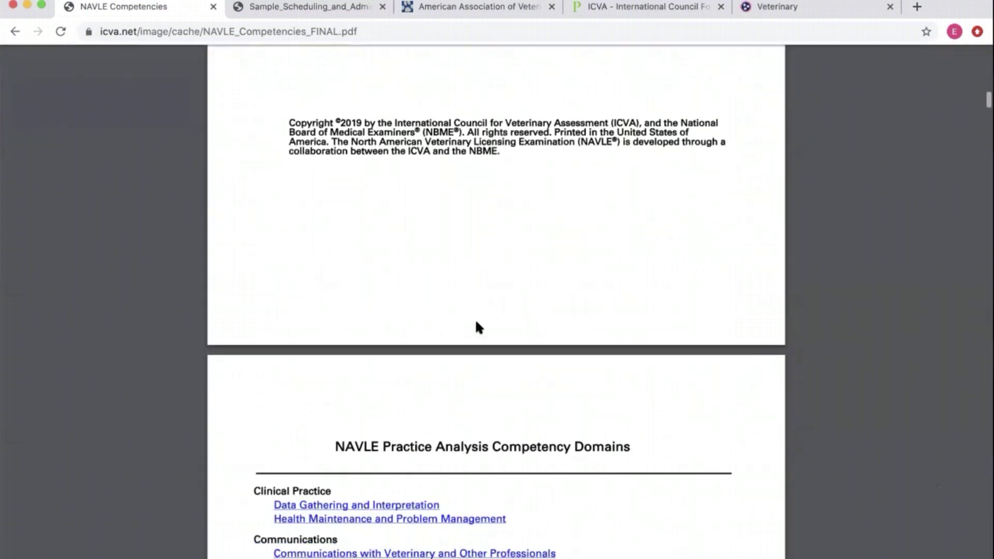
{"action": "scroll", "coordinate": [477, 327], "scroll_direction": "down", "scroll_amount": 12}
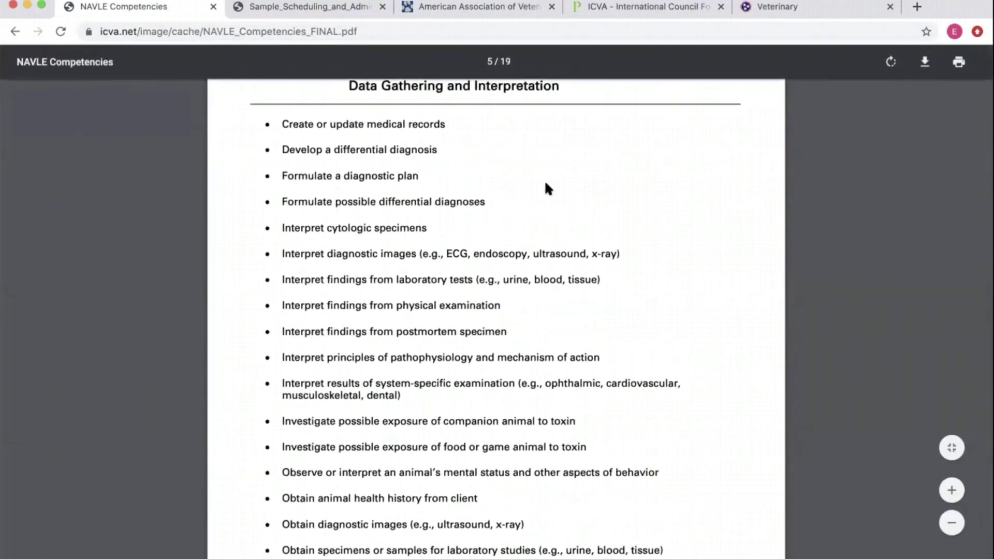
{"action": "scroll", "coordinate": [546, 183], "scroll_direction": "up", "scroll_amount": 1}
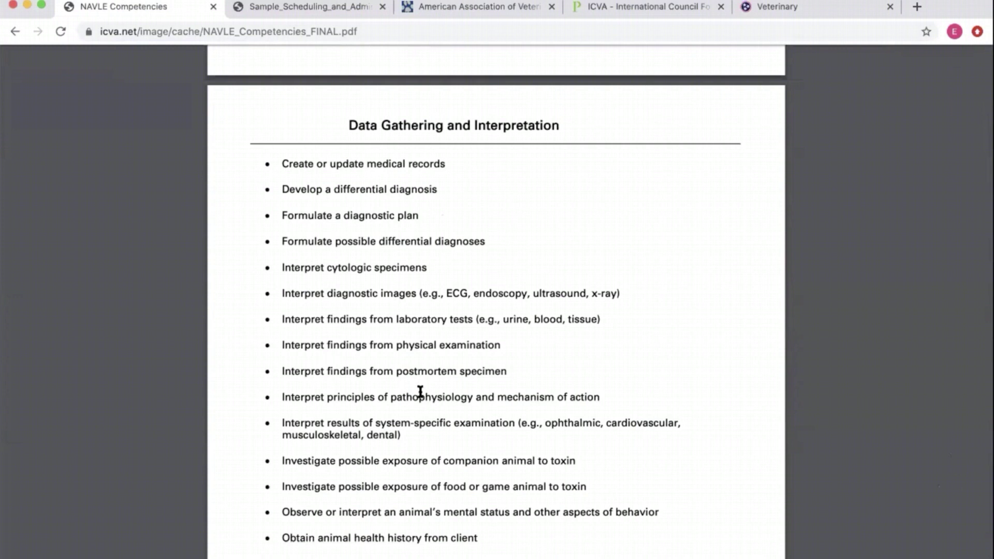
{"action": "scroll", "coordinate": [562, 408], "scroll_direction": "down", "scroll_amount": 3}
{"action": "scroll", "coordinate": [562, 407], "scroll_direction": "down", "scroll_amount": 2}
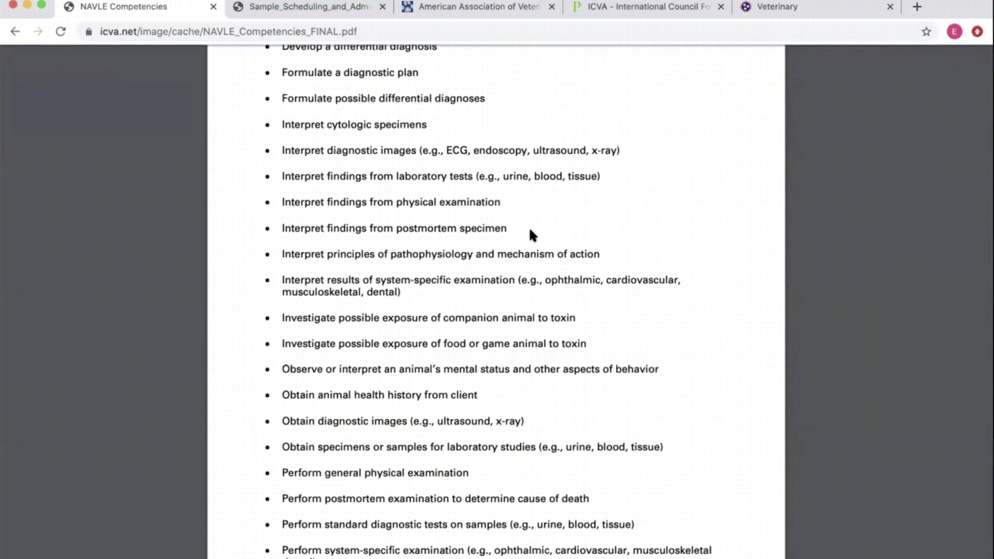
{"action": "scroll", "coordinate": [529, 230], "scroll_direction": "down", "scroll_amount": 15}
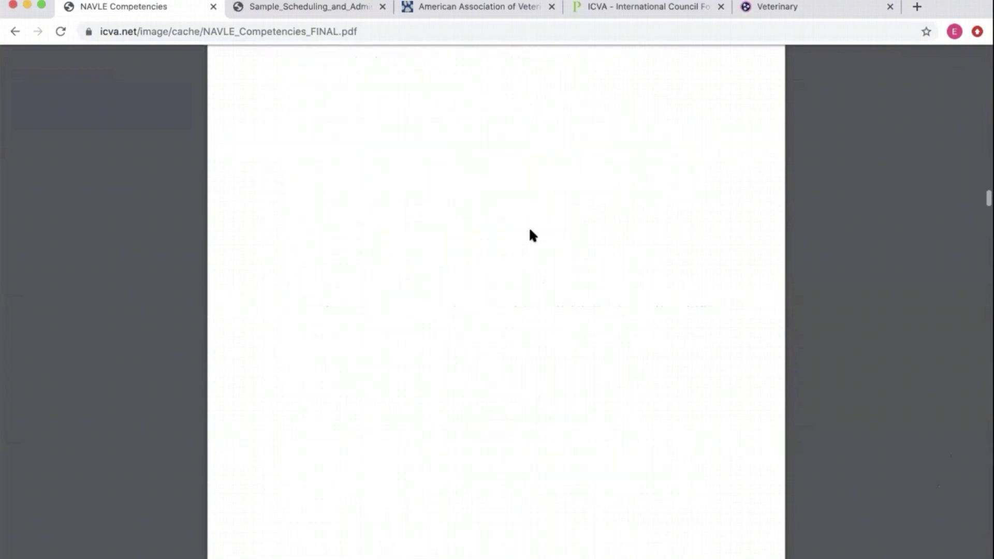
{"action": "scroll", "coordinate": [557, 284], "scroll_direction": "down", "scroll_amount": 3}
{"action": "scroll", "coordinate": [542, 267], "scroll_direction": "up", "scroll_amount": 2}
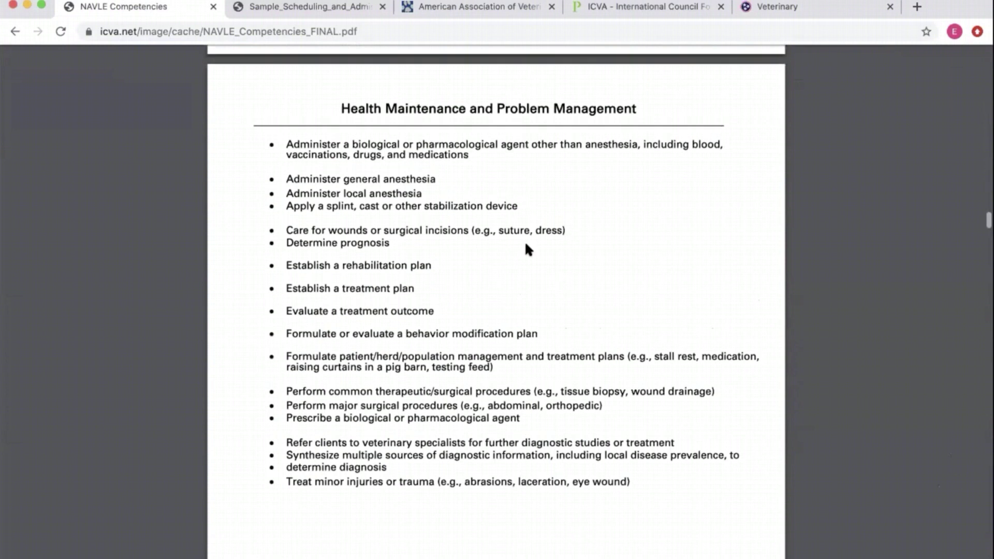
{"action": "scroll", "coordinate": [446, 247], "scroll_direction": "down", "scroll_amount": 1}
{"action": "scroll", "coordinate": [487, 344], "scroll_direction": "down", "scroll_amount": 15}
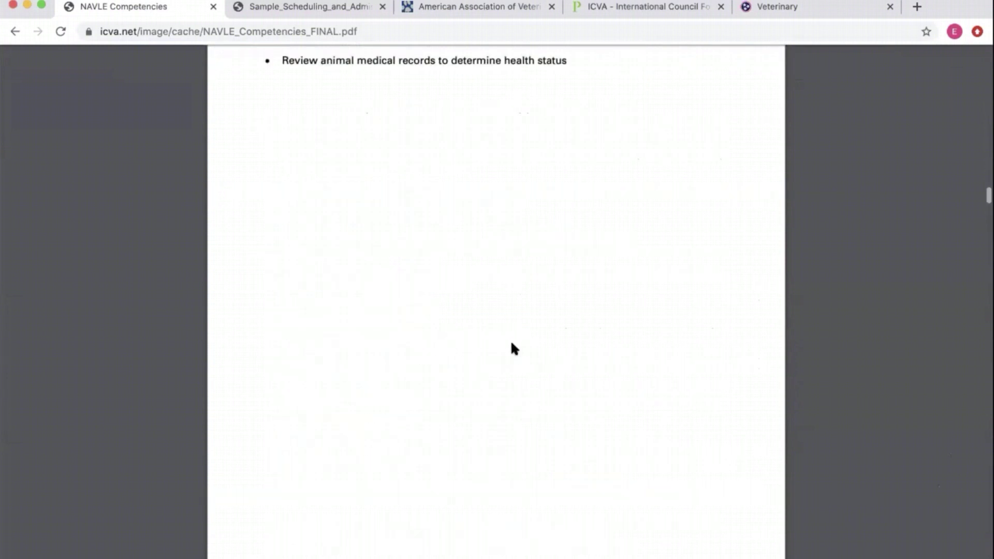
{"action": "scroll", "coordinate": [512, 348], "scroll_direction": "up", "scroll_amount": 3}
{"action": "scroll", "coordinate": [513, 348], "scroll_direction": "up", "scroll_amount": 3}
{"action": "scroll", "coordinate": [513, 347], "scroll_direction": "up", "scroll_amount": 20}
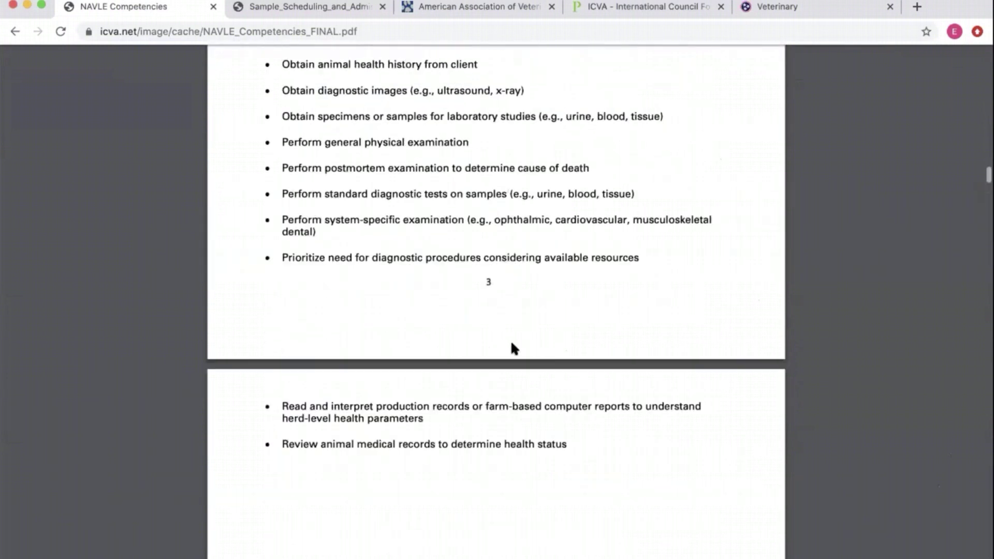
{"action": "scroll", "coordinate": [513, 347], "scroll_direction": "up", "scroll_amount": 20}
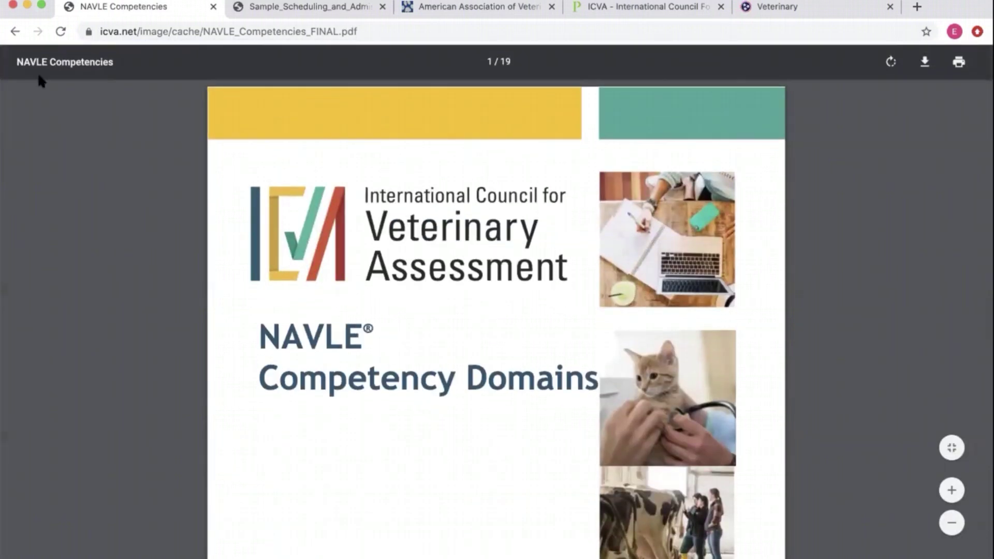
- Return to the NAVLE page and open the APPLY FOR THE NAVLE application page
{"action": "left_click", "coordinate": [15, 31]}
{"action": "scroll", "coordinate": [165, 198], "scroll_direction": "up", "scroll_amount": 14}
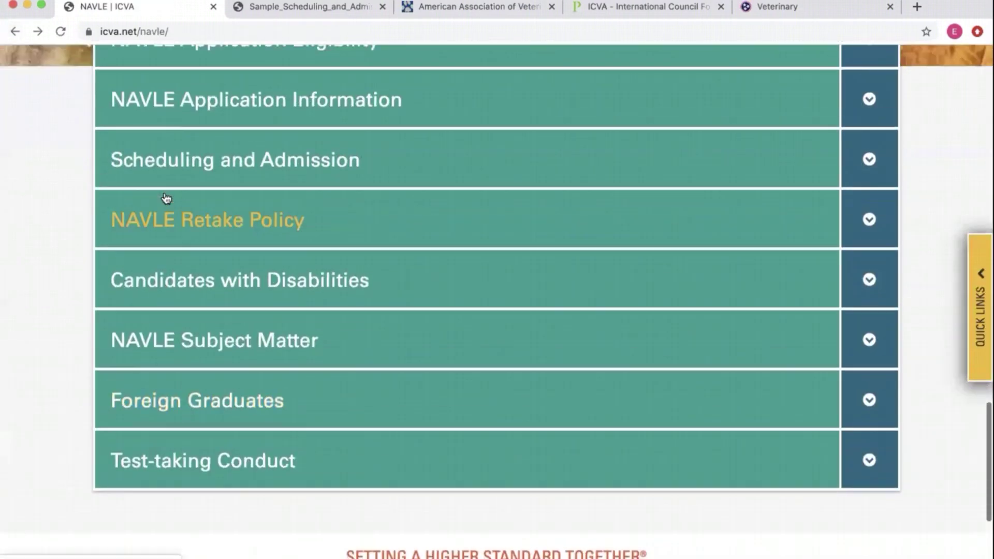
{"action": "scroll", "coordinate": [370, 228], "scroll_direction": "up", "scroll_amount": 15}
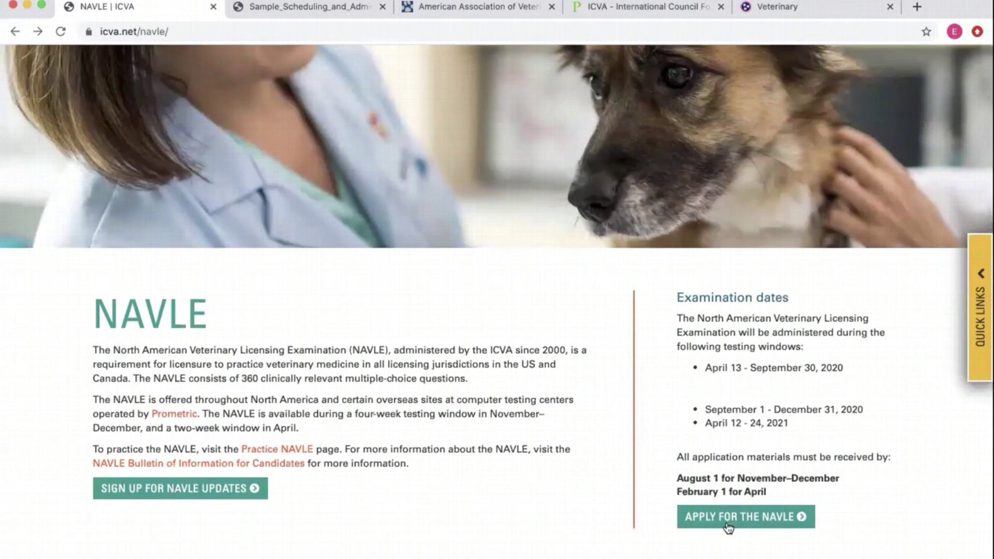
{"action": "left_click", "coordinate": [730, 518]}
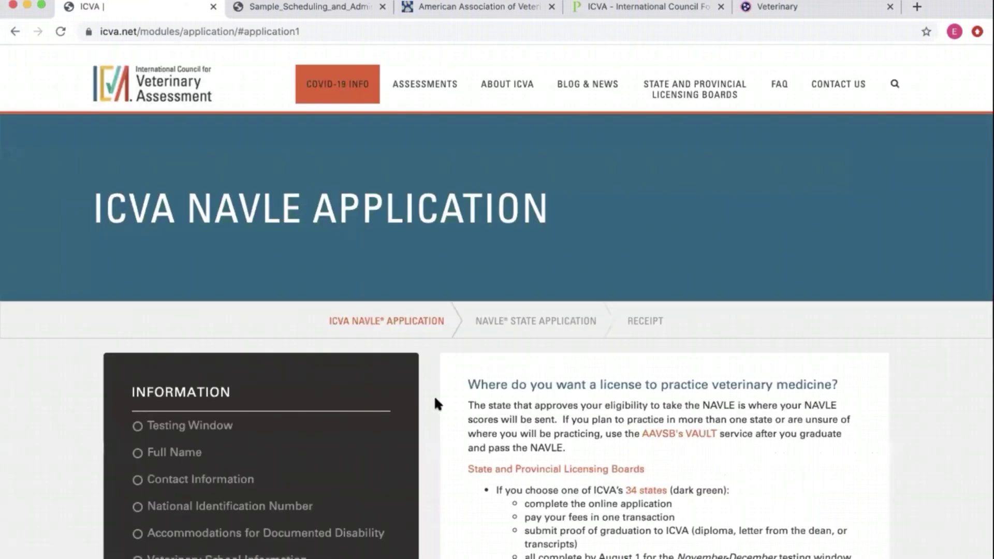
{"action": "scroll", "coordinate": [437, 404], "scroll_direction": "down", "scroll_amount": 4}
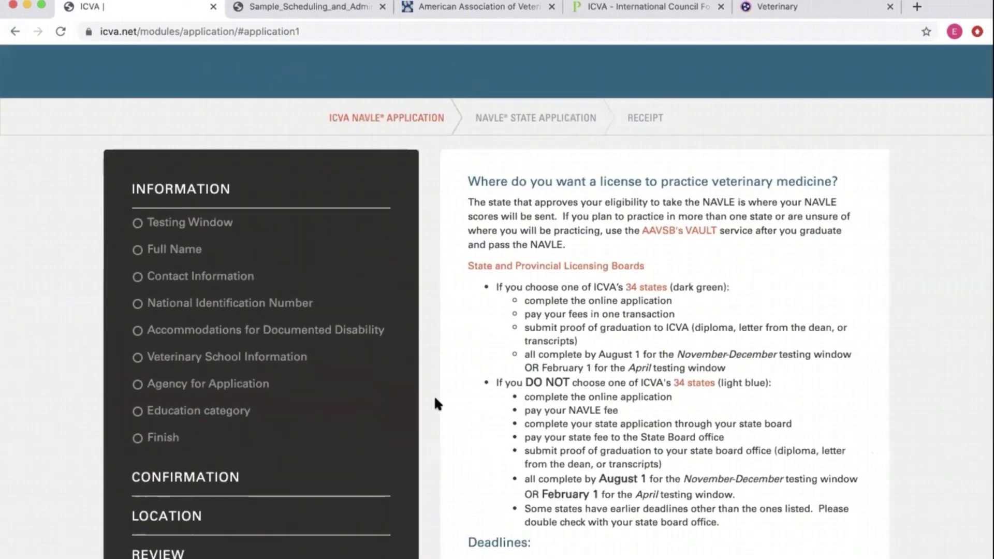
{"action": "scroll", "coordinate": [435, 402], "scroll_direction": "down", "scroll_amount": 2}
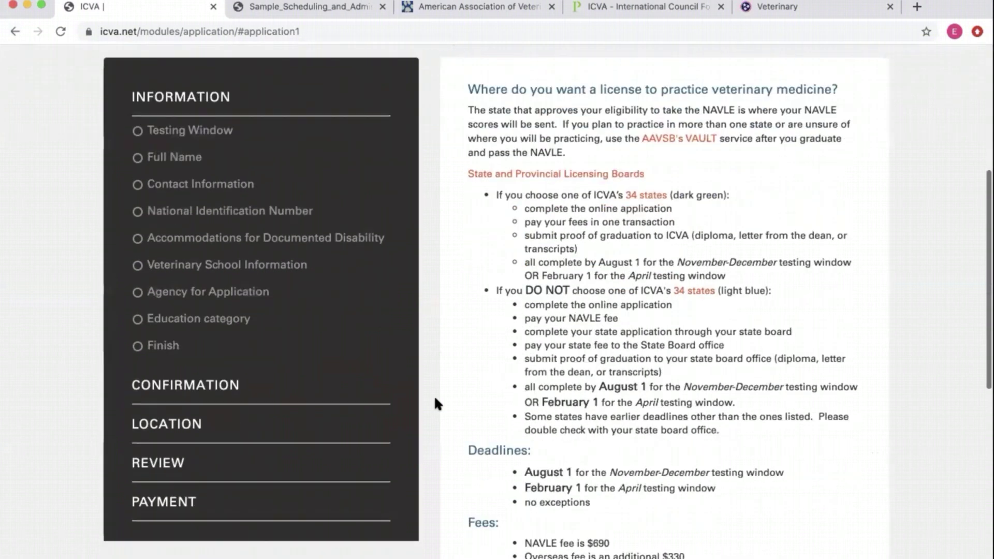
{"action": "scroll", "coordinate": [433, 321], "scroll_direction": "up", "scroll_amount": 1}
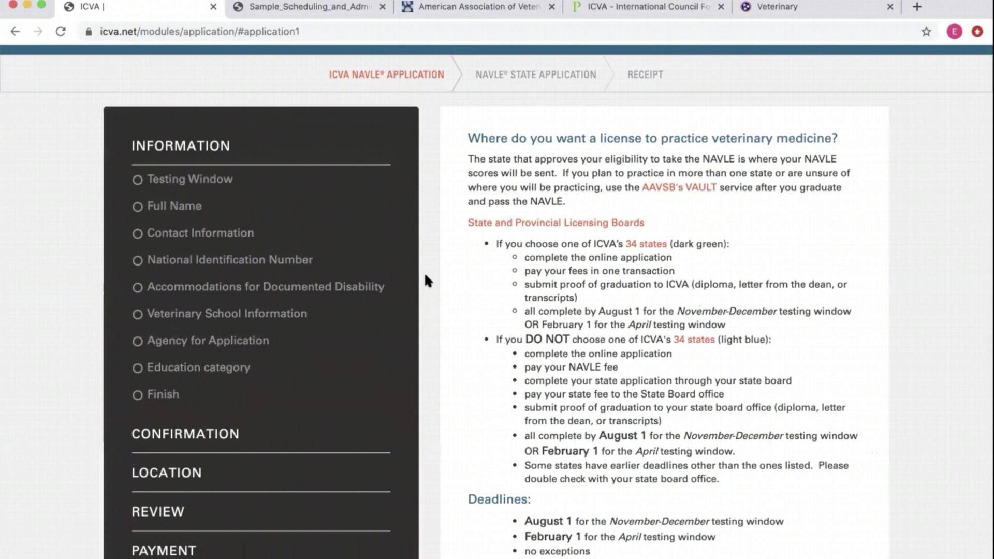
{"action": "scroll", "coordinate": [453, 286], "scroll_direction": "down", "scroll_amount": 3}
{"action": "scroll", "coordinate": [452, 286], "scroll_direction": "up", "scroll_amount": 2}
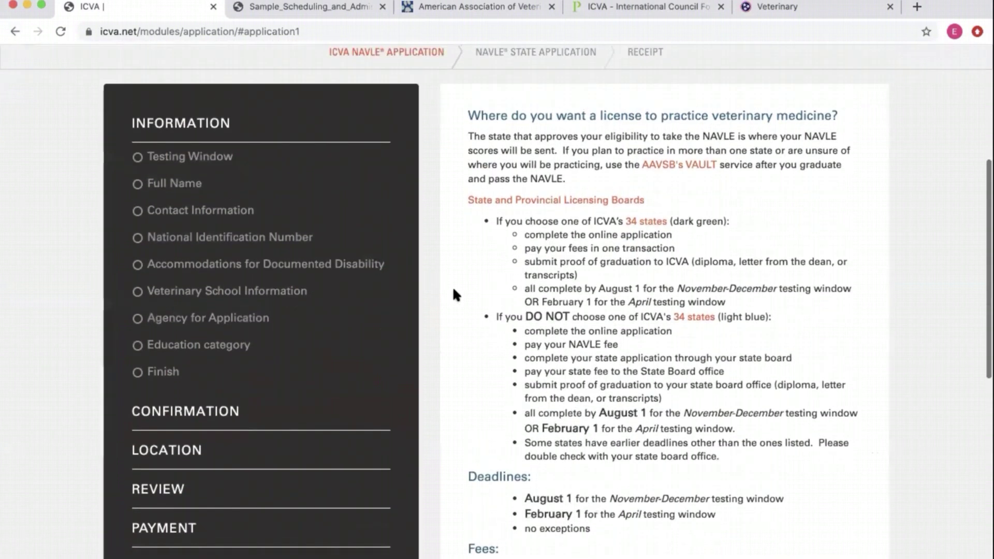
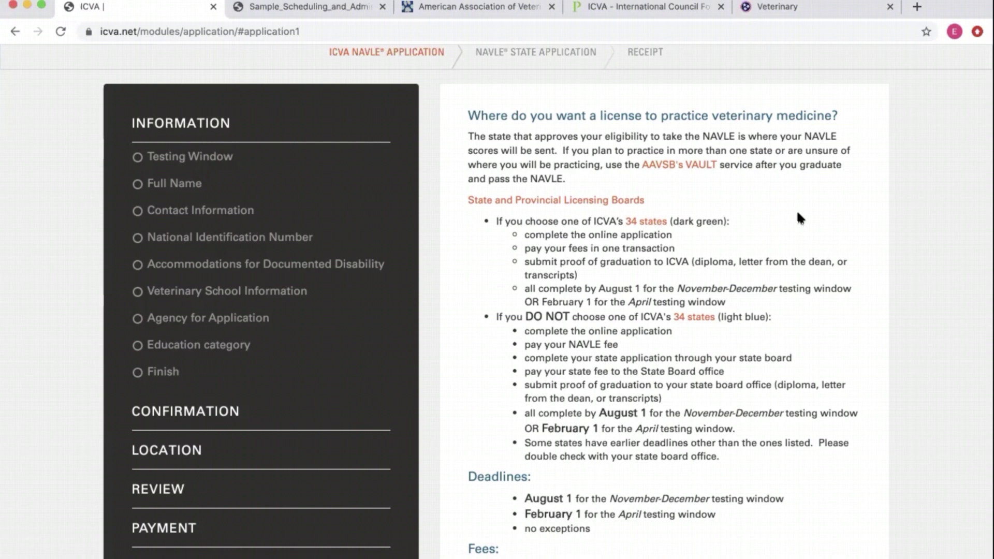
- Move from the NAVLE Application page to the State and Provincial Licensing Boards page
{"action": "scroll", "coordinate": [629, 229], "scroll_direction": "up", "scroll_amount": 3}
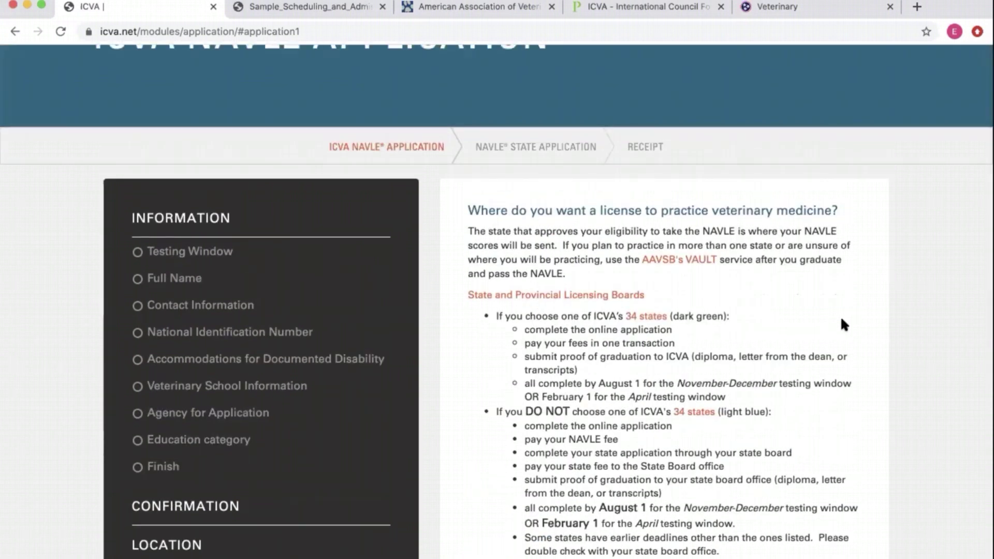
{"action": "scroll", "coordinate": [841, 325], "scroll_direction": "down", "scroll_amount": 3}
{"action": "scroll", "coordinate": [840, 325], "scroll_direction": "up", "scroll_amount": 1}
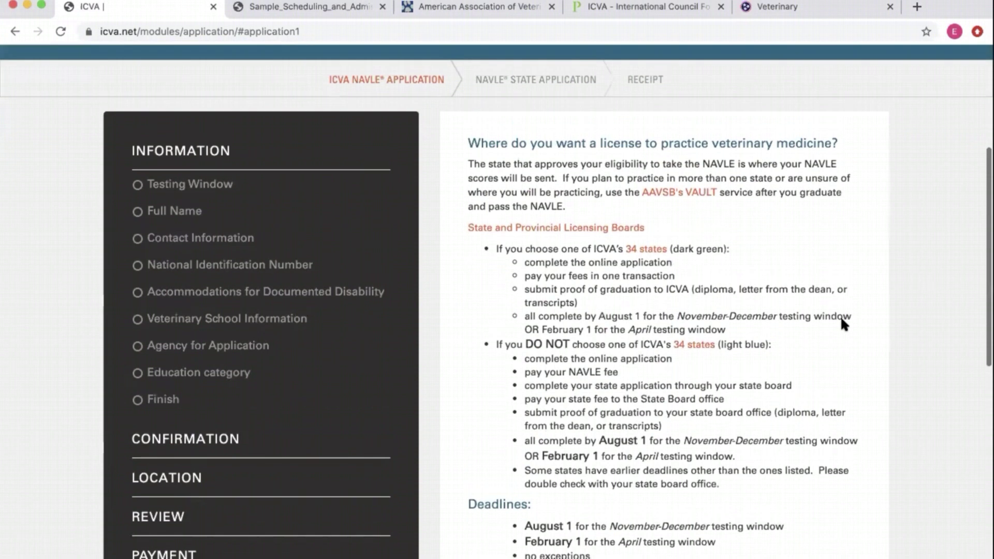
{"action": "left_click", "coordinate": [658, 250]}
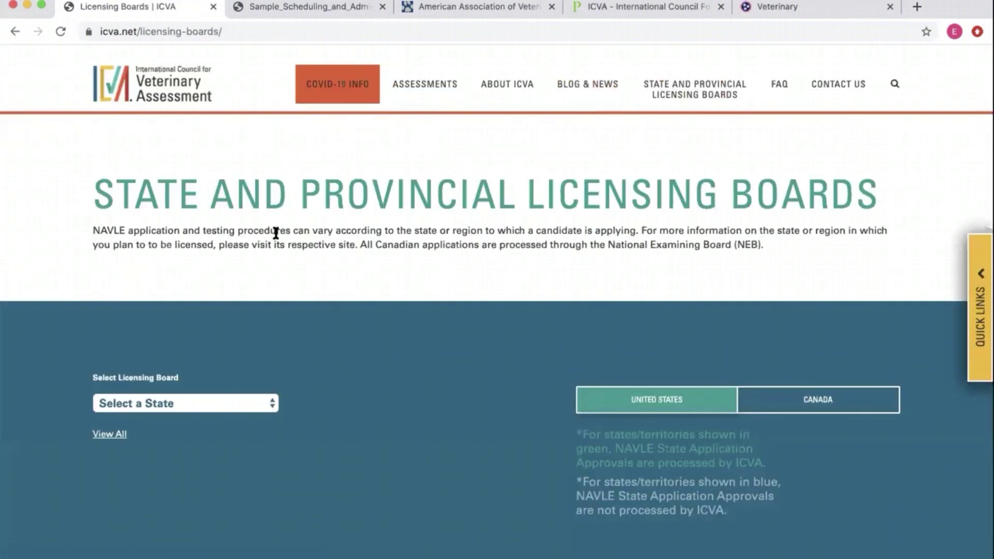
- Scroll through the State and Provincial Licensing Boards page to review its contents
{"action": "scroll", "coordinate": [492, 340], "scroll_direction": "down", "scroll_amount": 2}
{"action": "scroll", "coordinate": [492, 337], "scroll_direction": "down", "scroll_amount": 1}
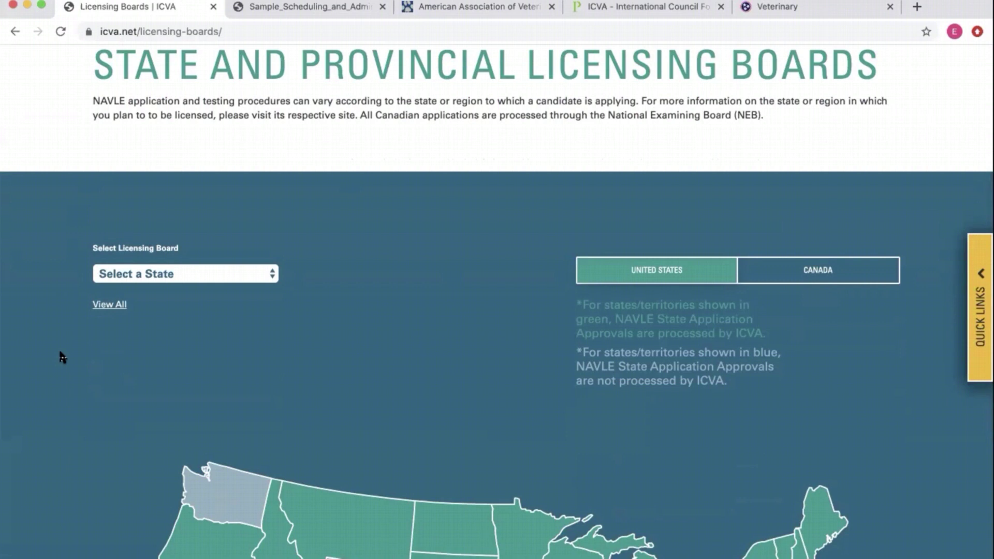
{"action": "scroll", "coordinate": [62, 357], "scroll_direction": "down", "scroll_amount": 5}
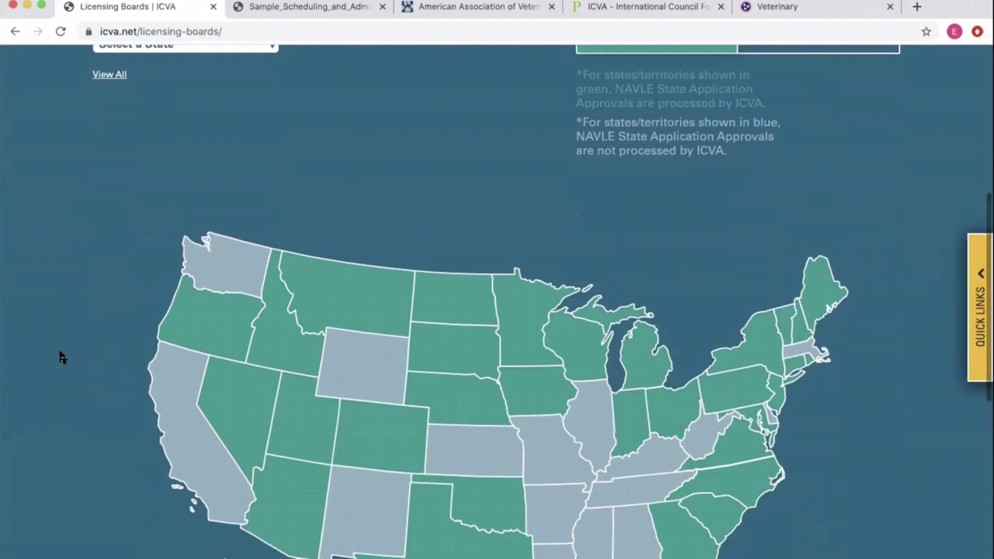
{"action": "scroll", "coordinate": [62, 357], "scroll_direction": "down", "scroll_amount": 2}
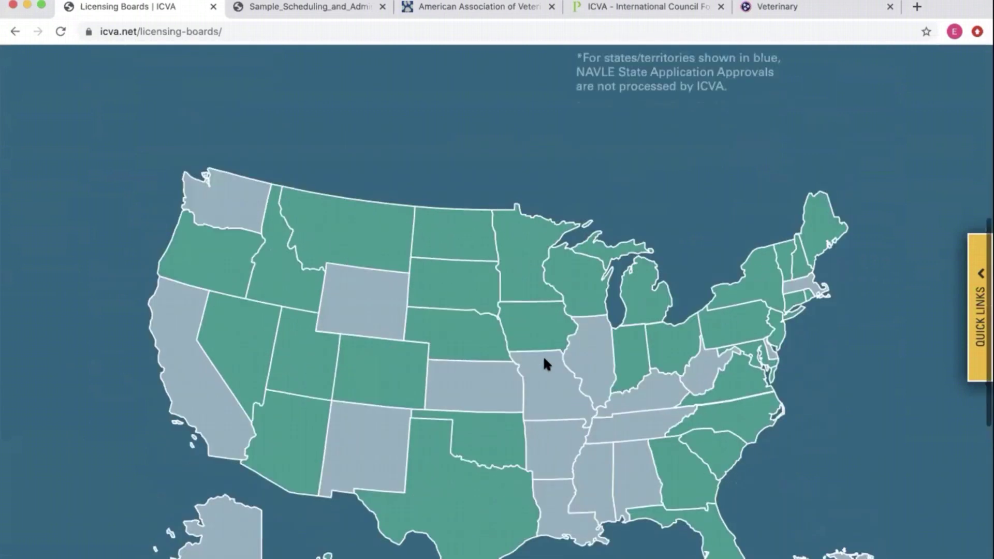
{"action": "scroll", "coordinate": [543, 355], "scroll_direction": "up", "scroll_amount": 1}
{"action": "scroll", "coordinate": [429, 212], "scroll_direction": "up", "scroll_amount": 2}
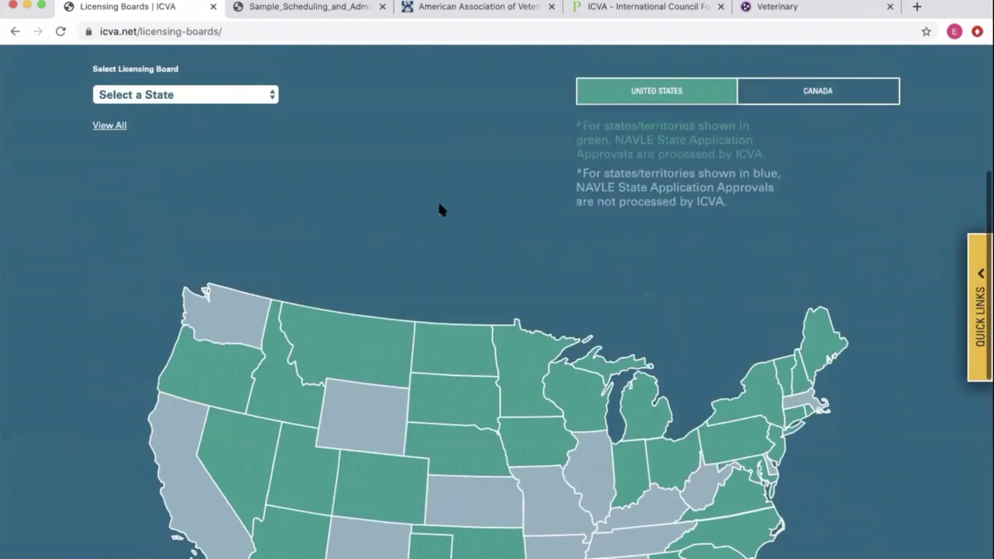
{"action": "scroll", "coordinate": [438, 201], "scroll_direction": "up", "scroll_amount": 1}
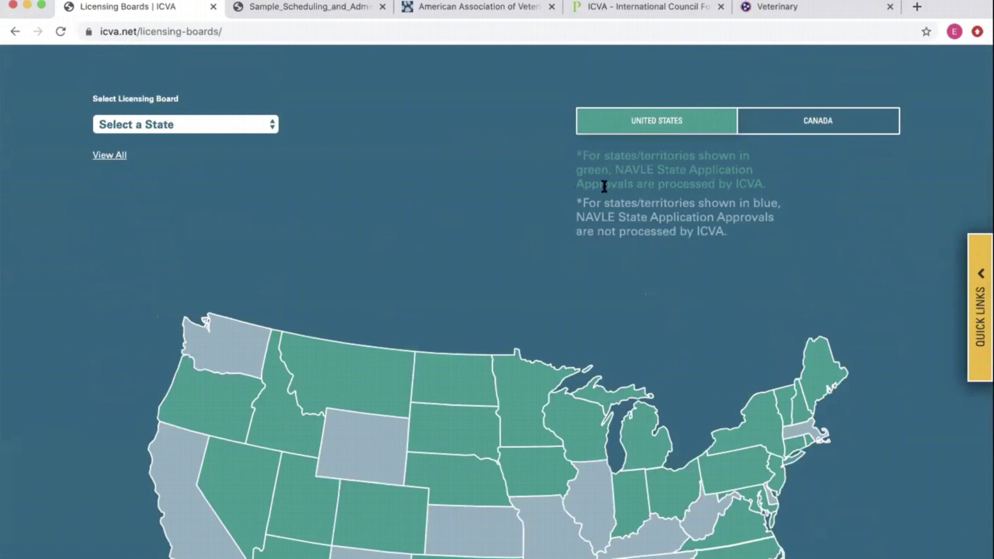
{"action": "scroll", "coordinate": [536, 332], "scroll_direction": "down", "scroll_amount": 5}
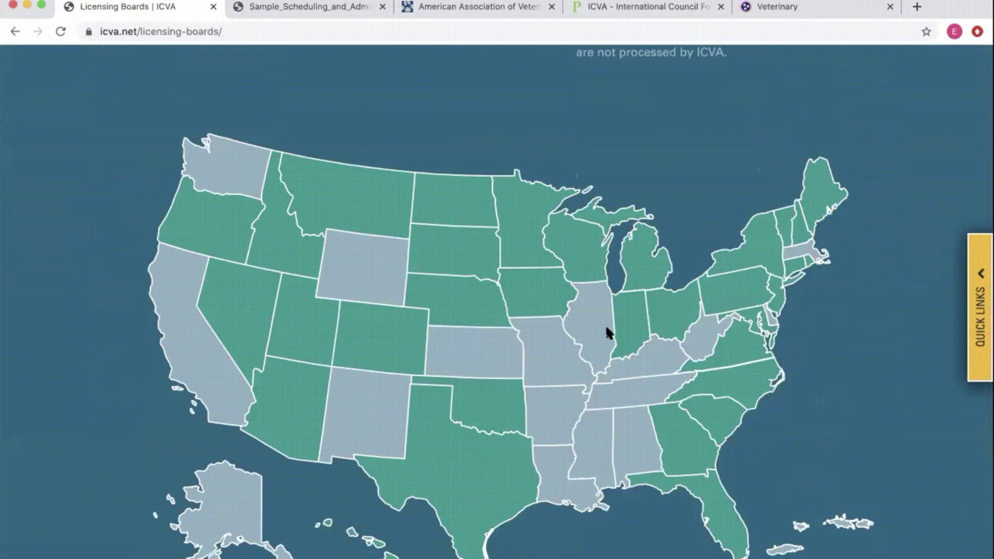
{"action": "scroll", "coordinate": [607, 329], "scroll_direction": "up", "scroll_amount": 5}
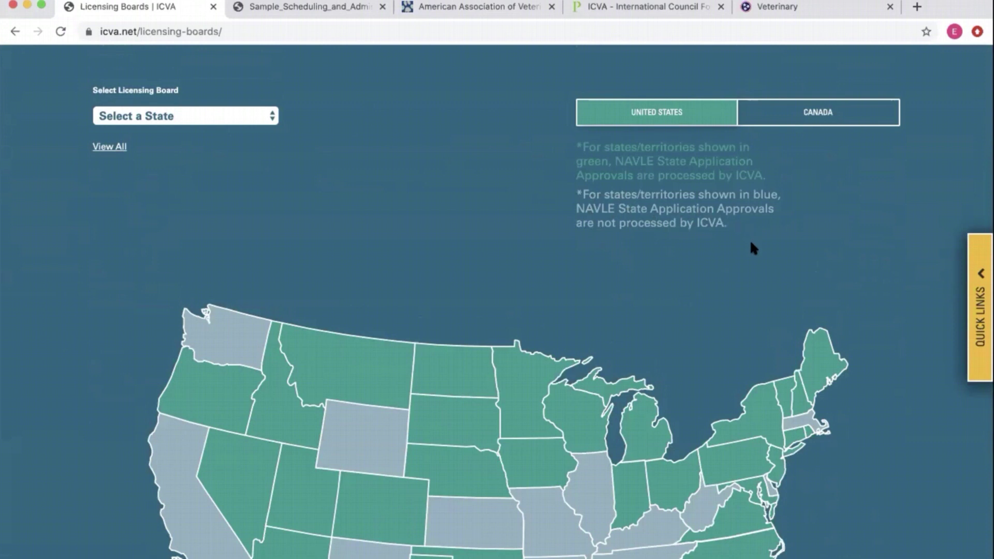
{"action": "scroll", "coordinate": [753, 249], "scroll_direction": "down", "scroll_amount": 5}
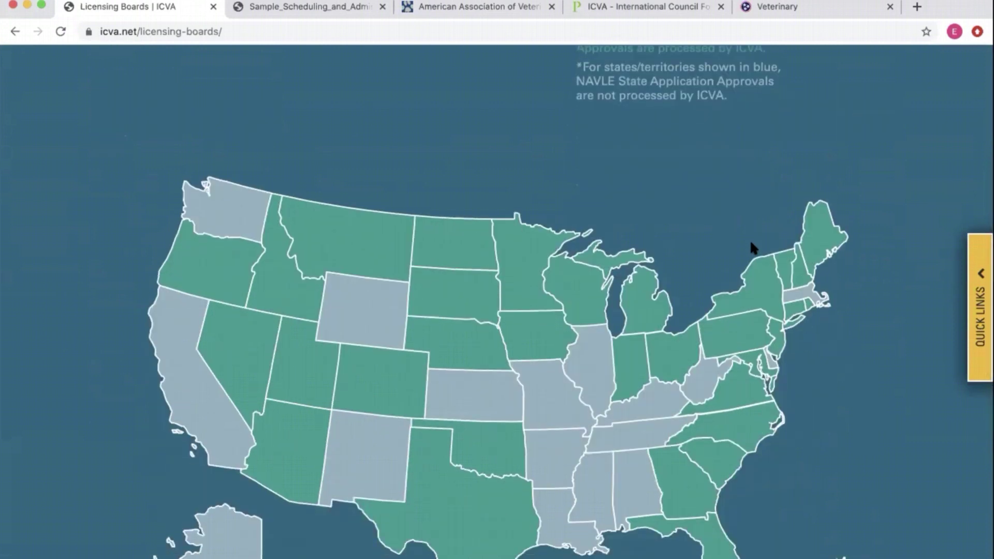
{"action": "scroll", "coordinate": [592, 309], "scroll_direction": "up", "scroll_amount": 3}
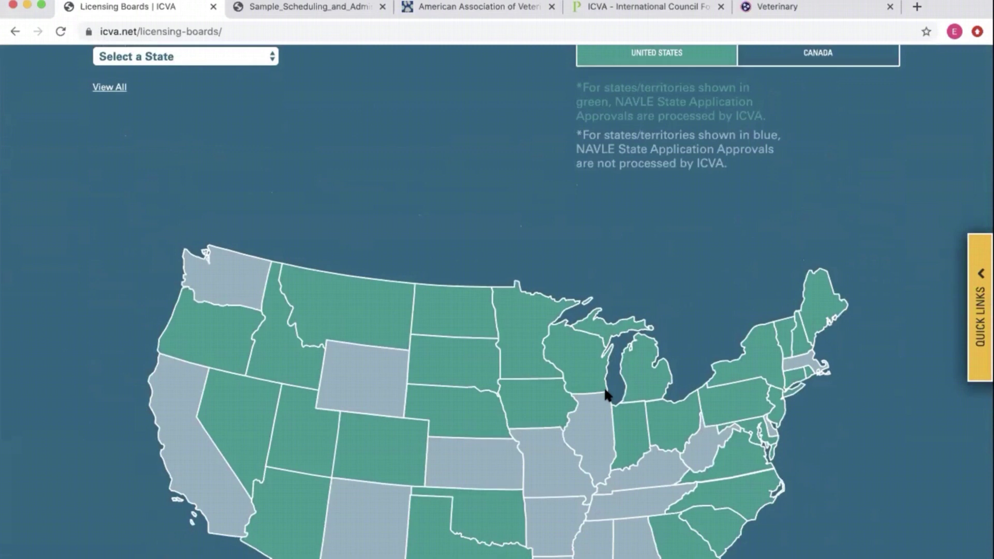
{"action": "scroll", "coordinate": [595, 311], "scroll_direction": "up", "scroll_amount": 3}
{"action": "scroll", "coordinate": [658, 326], "scroll_direction": "down", "scroll_amount": 6}
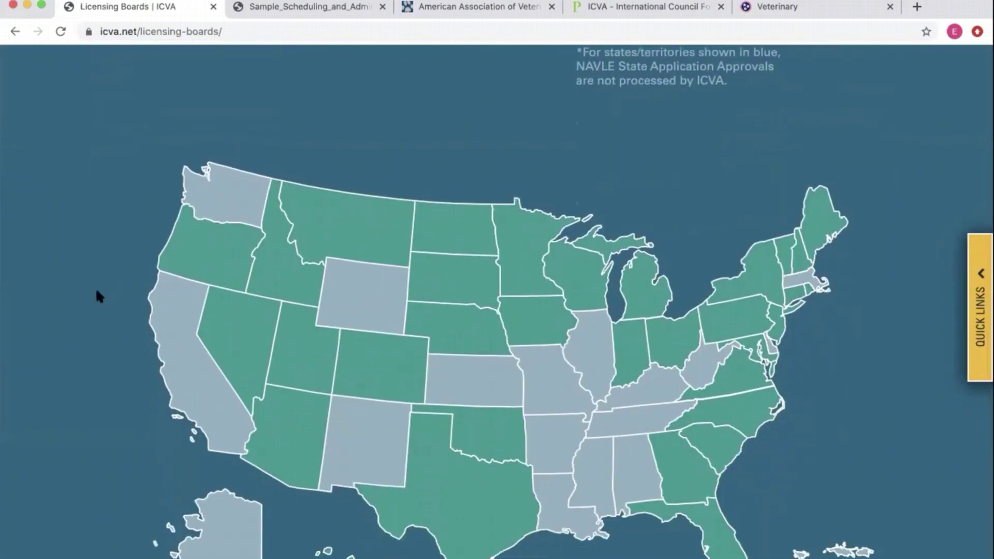
{"action": "scroll", "coordinate": [97, 292], "scroll_direction": "up", "scroll_amount": 5}
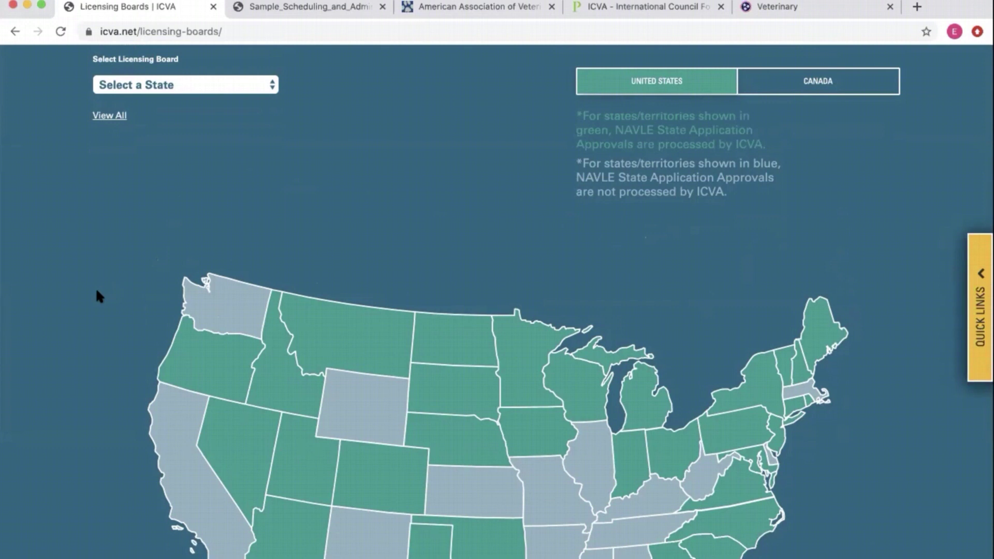
{"action": "scroll", "coordinate": [98, 295], "scroll_direction": "down", "scroll_amount": 5}
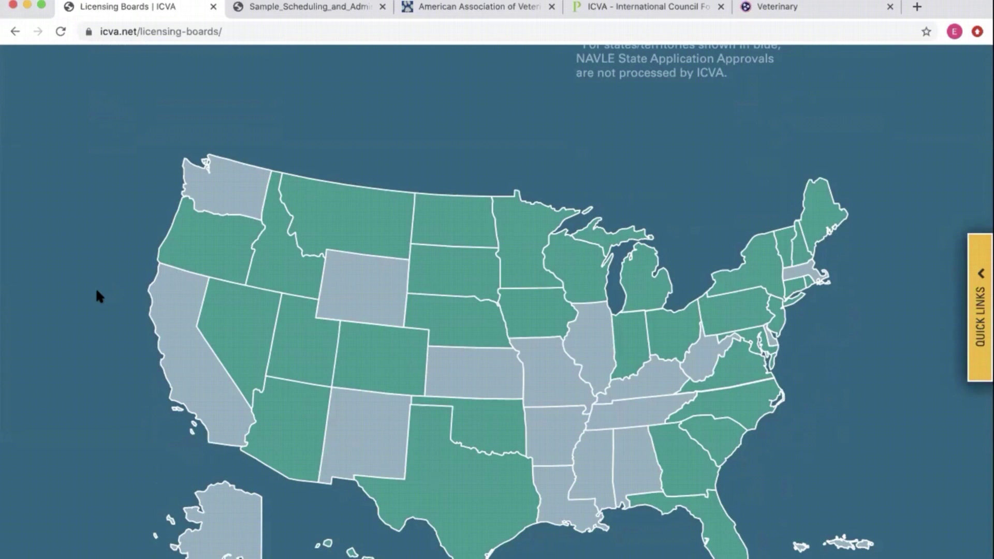
{"action": "scroll", "coordinate": [97, 291], "scroll_direction": "up", "scroll_amount": 5}
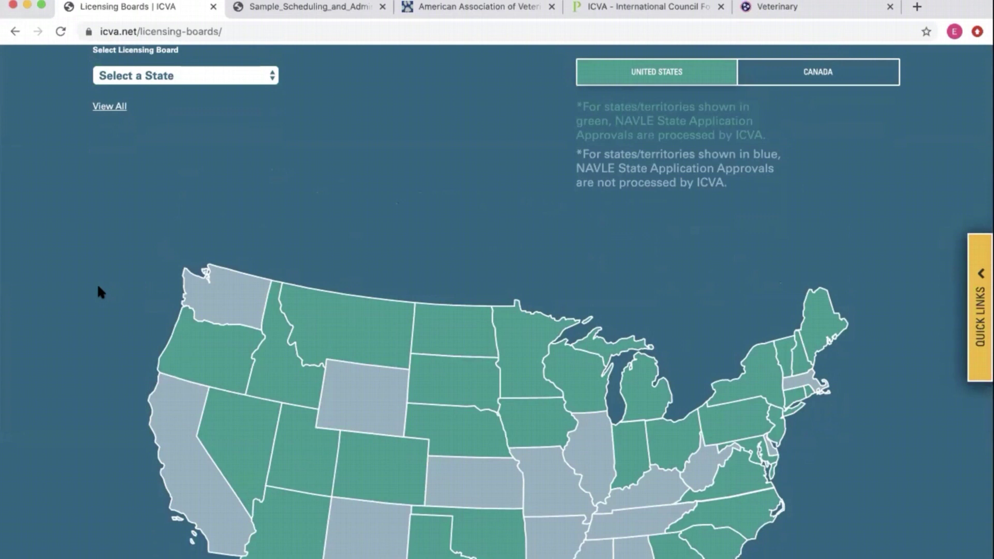
{"action": "scroll", "coordinate": [99, 288], "scroll_direction": "up", "scroll_amount": 8}
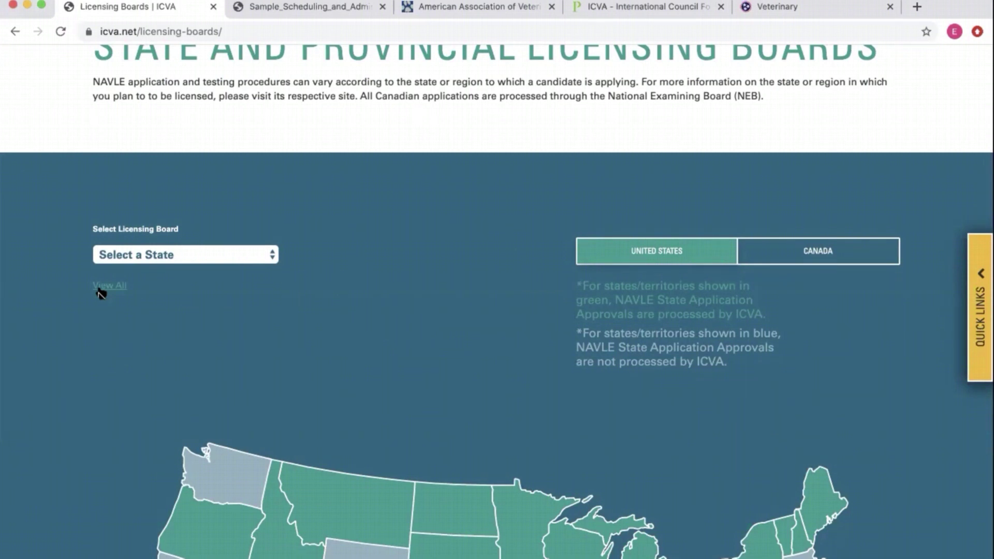
{"action": "scroll", "coordinate": [101, 293], "scroll_direction": "down", "scroll_amount": 5}
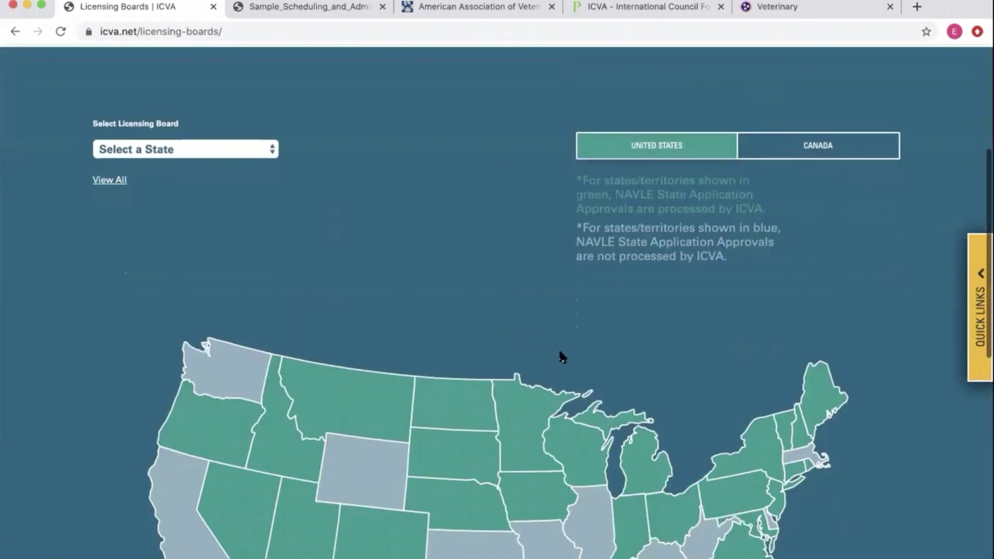
{"action": "scroll", "coordinate": [608, 458], "scroll_direction": "down", "scroll_amount": 3}
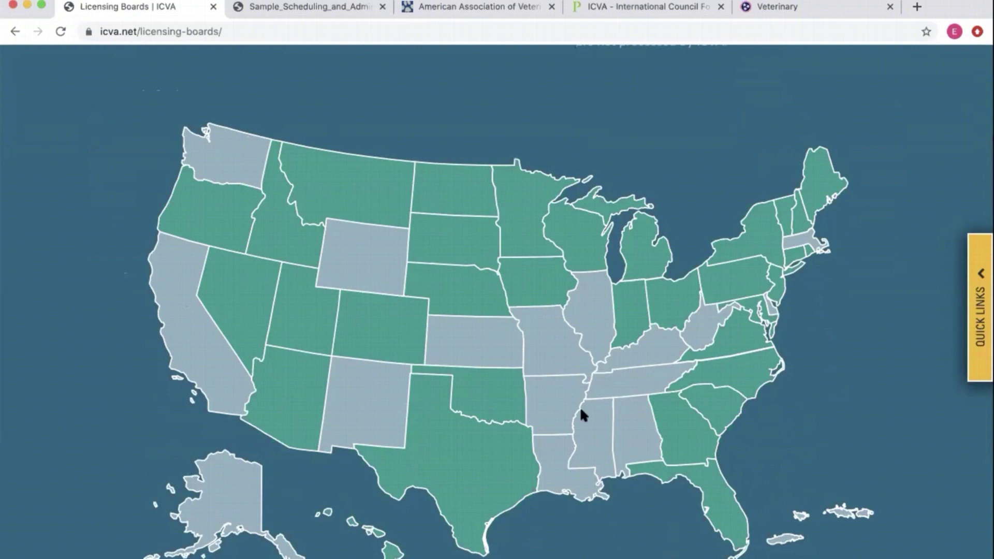
{"action": "scroll", "coordinate": [602, 421], "scroll_direction": "up", "scroll_amount": 3}
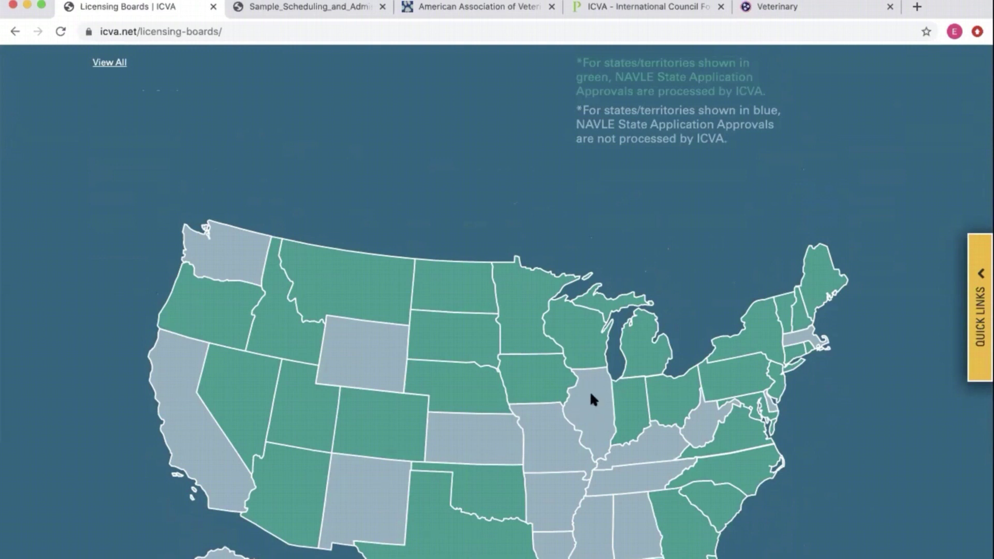
{"action": "scroll", "coordinate": [585, 415], "scroll_direction": "up", "scroll_amount": 2}
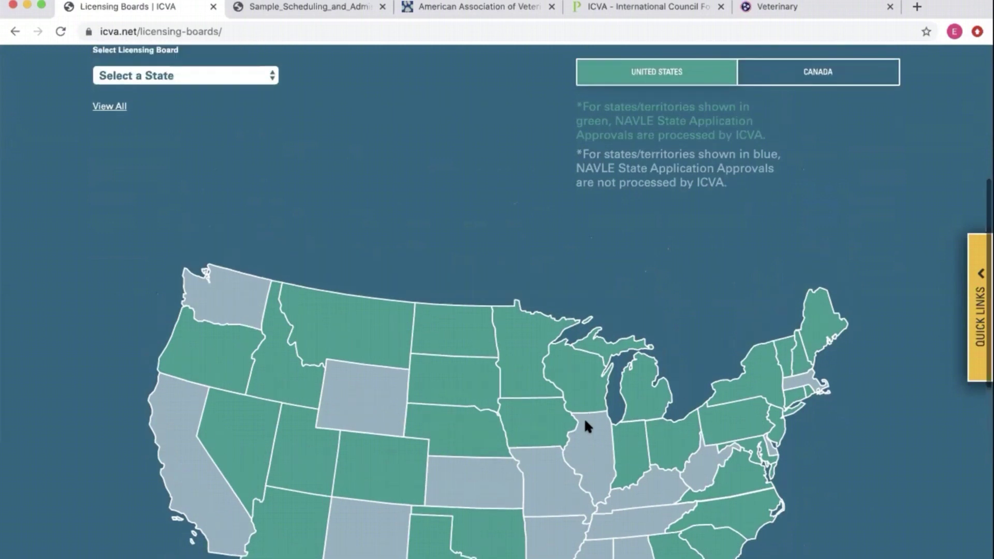
{"action": "scroll", "coordinate": [582, 446], "scroll_direction": "down", "scroll_amount": 2}
{"action": "scroll", "coordinate": [586, 450], "scroll_direction": "down", "scroll_amount": 1}
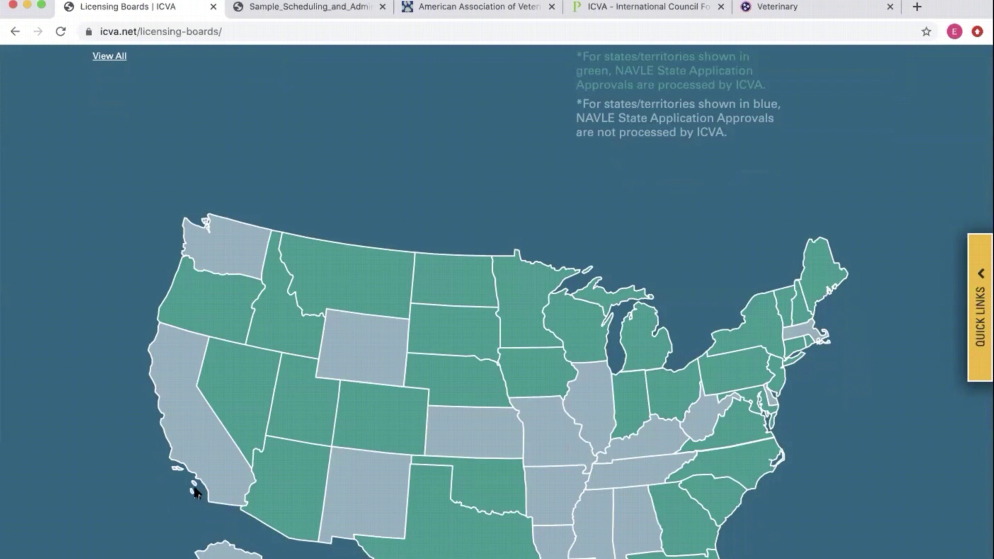
{"action": "scroll", "coordinate": [533, 505], "scroll_direction": "down", "scroll_amount": 3}
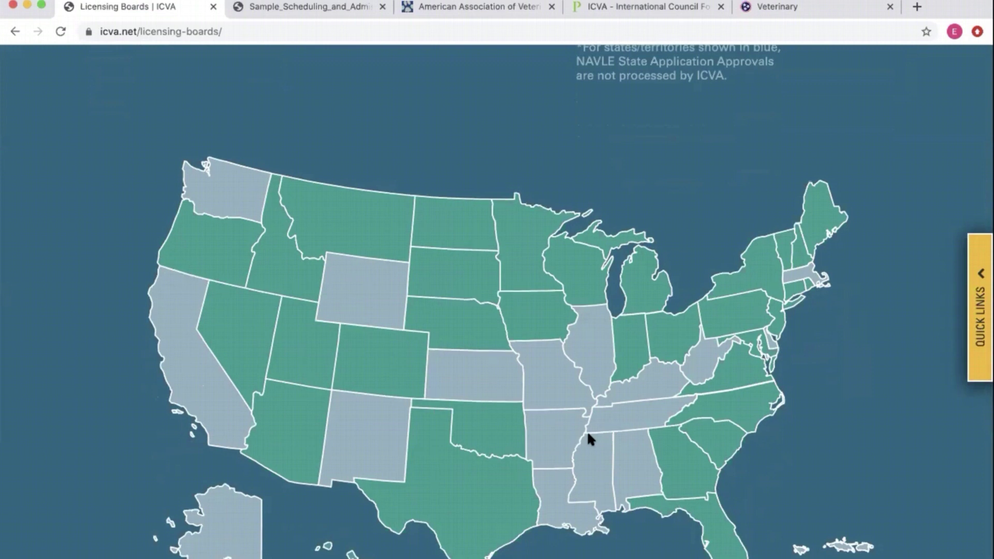
{"action": "scroll", "coordinate": [589, 435], "scroll_direction": "up", "scroll_amount": 3}
{"action": "scroll", "coordinate": [589, 435], "scroll_direction": "down", "scroll_amount": 5}
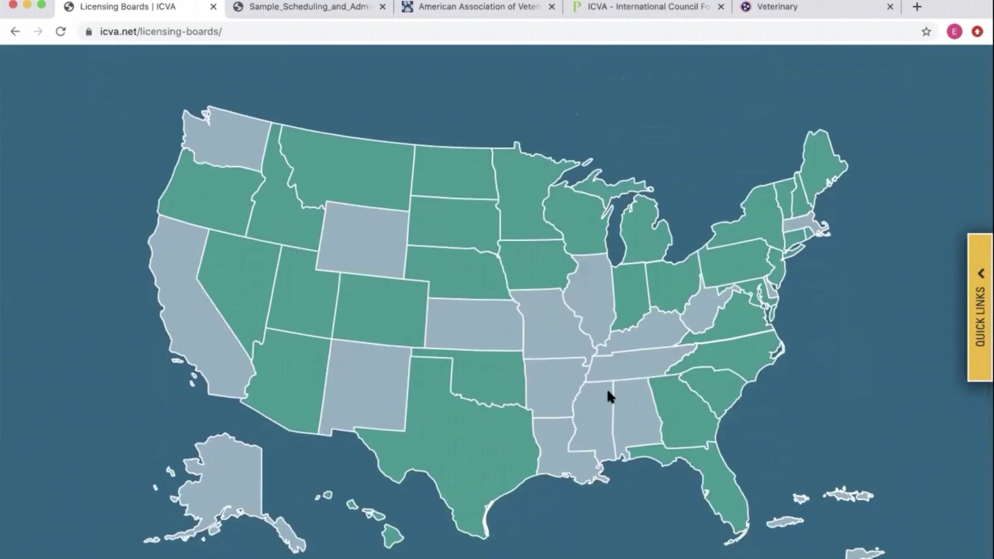
{"action": "scroll", "coordinate": [607, 387], "scroll_direction": "up", "scroll_amount": 10}
- Select Tennessee as the licensing board and view its Health Related Boards contact details
{"action": "left_click", "coordinate": [215, 177]}
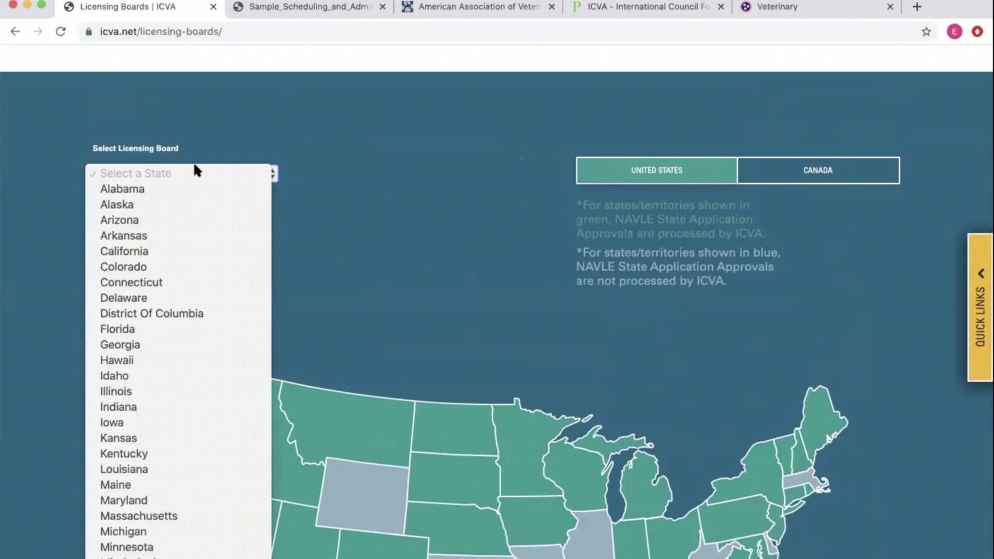
{"action": "scroll", "coordinate": [187, 434], "scroll_direction": "down", "scroll_amount": 10}
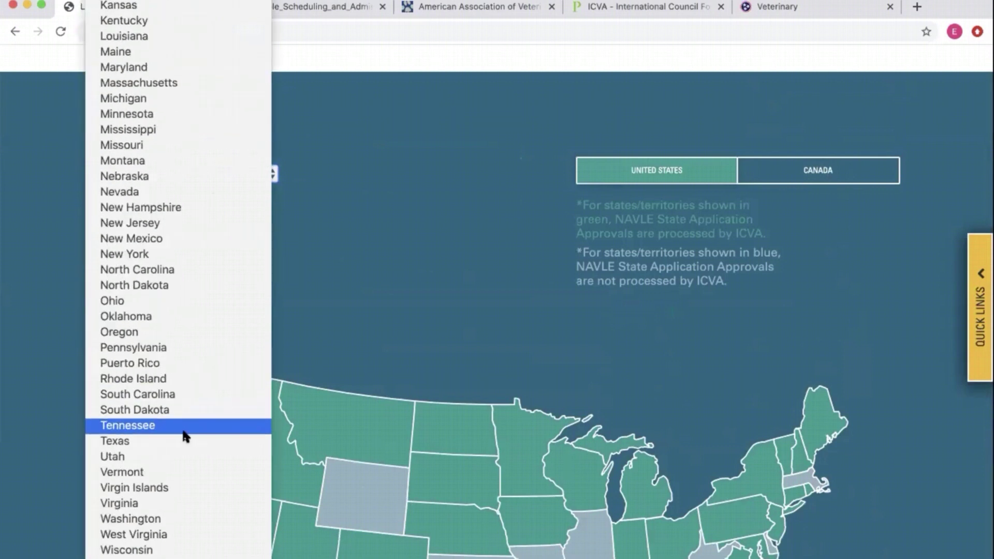
{"action": "left_click", "coordinate": [183, 434]}
{"action": "scroll", "coordinate": [377, 254], "scroll_direction": "down", "scroll_amount": 7}
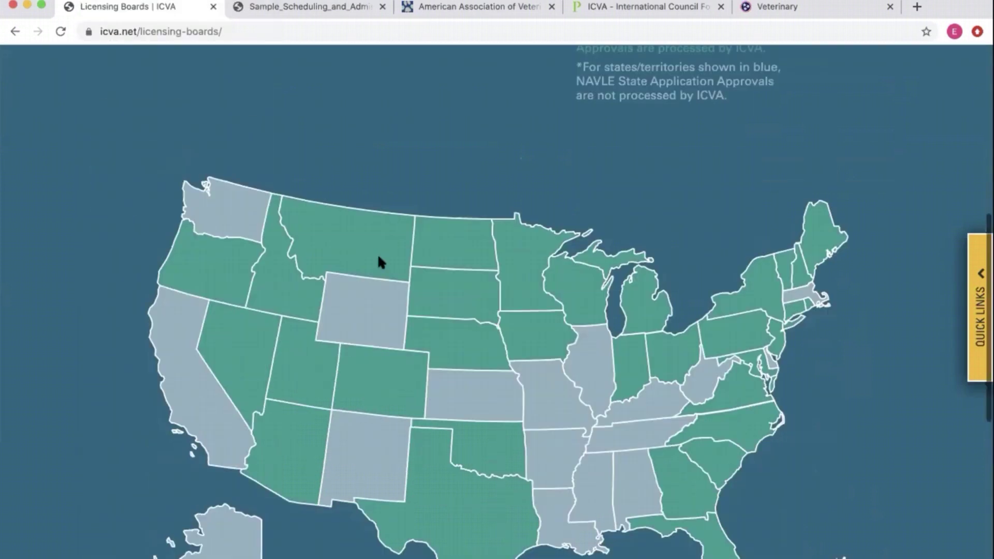
{"action": "left_click", "coordinate": [654, 394]}
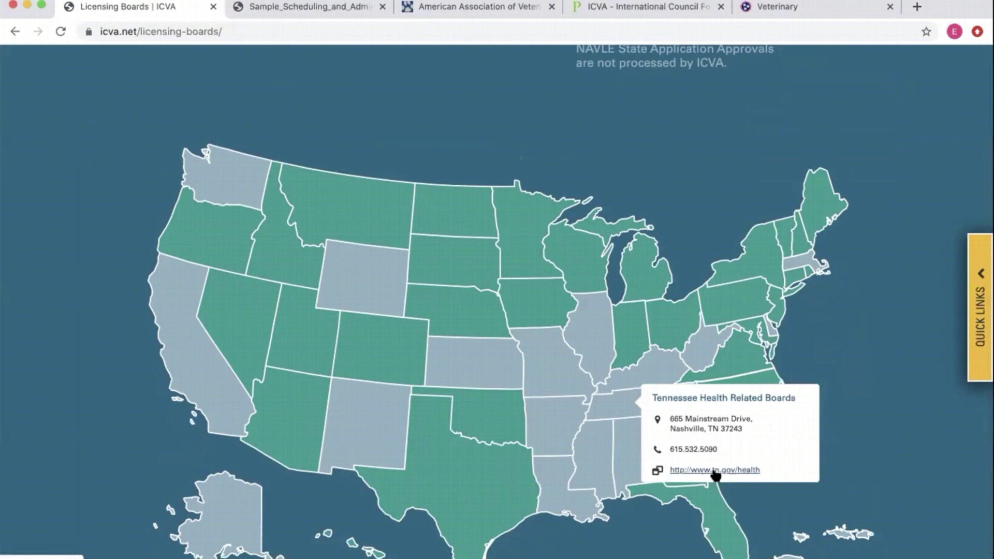
{"action": "left_click", "coordinate": [720, 210]}
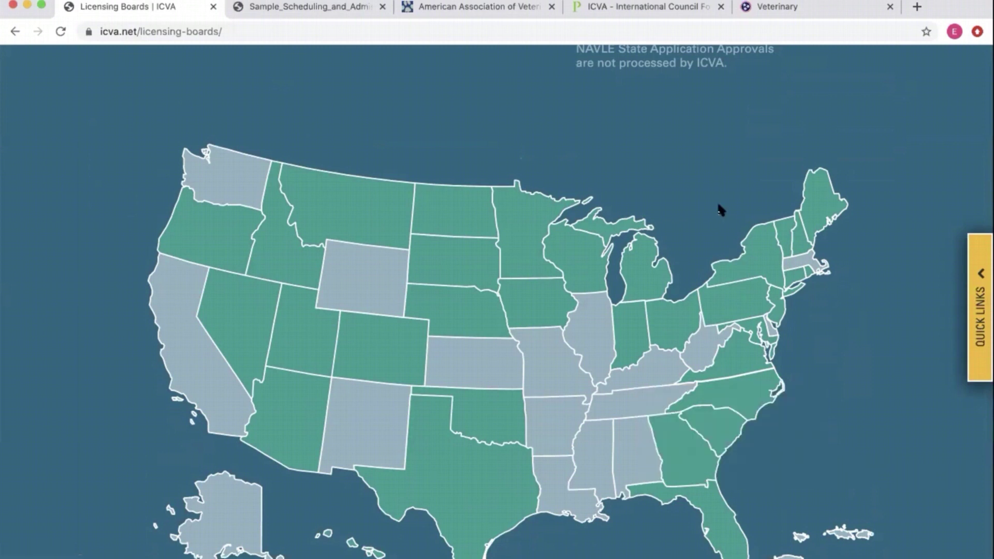
{"action": "scroll", "coordinate": [539, 185], "scroll_direction": "up", "scroll_amount": 10}
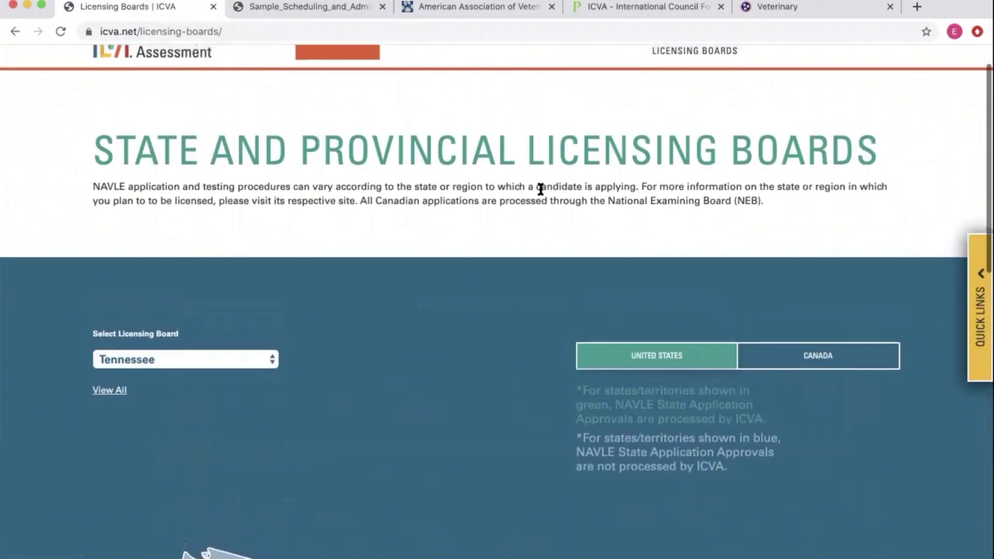
{"action": "scroll", "coordinate": [540, 189], "scroll_direction": "up", "scroll_amount": 2}
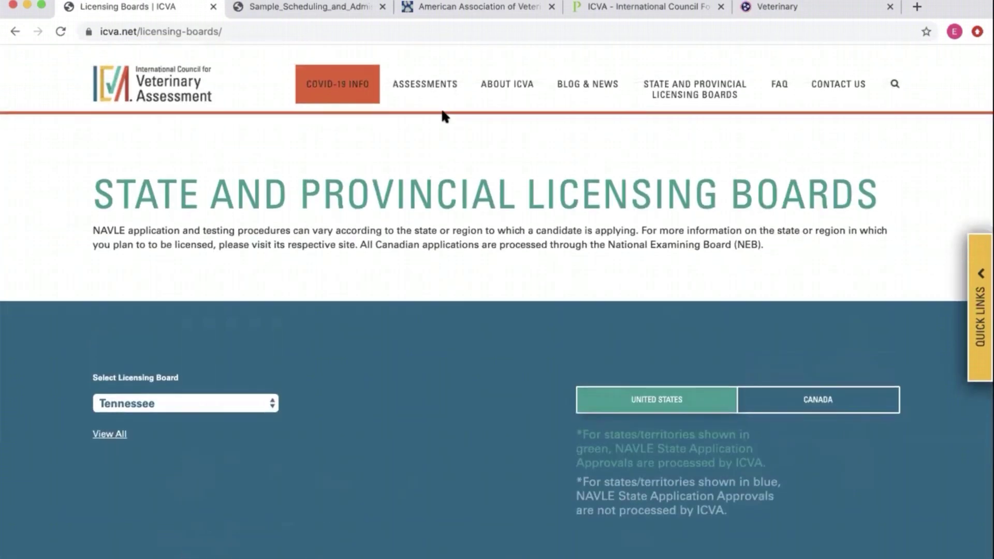
- Return to the NAVLE application page and review its deadlines and fees
{"action": "left_click", "coordinate": [15, 31]}
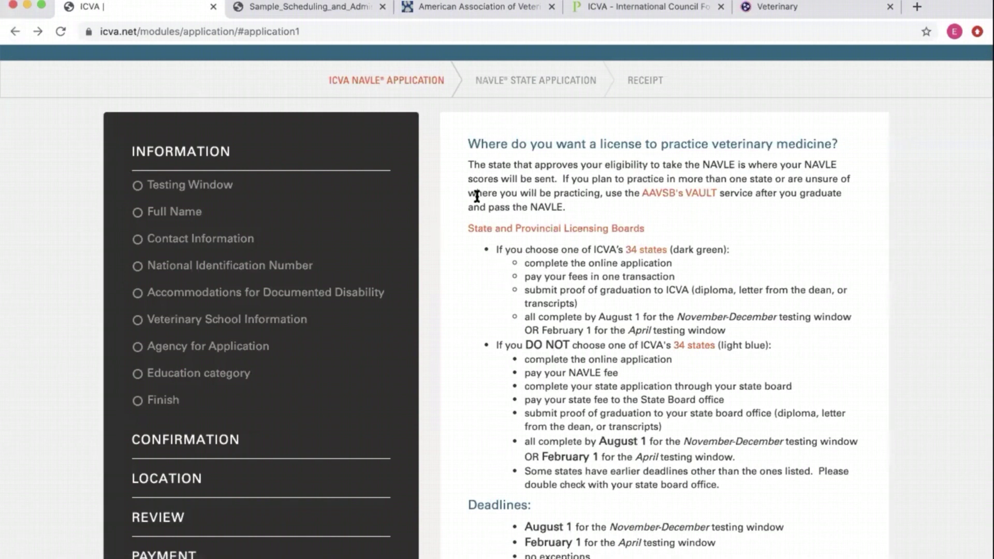
{"action": "scroll", "coordinate": [442, 146], "scroll_direction": "down", "scroll_amount": 1}
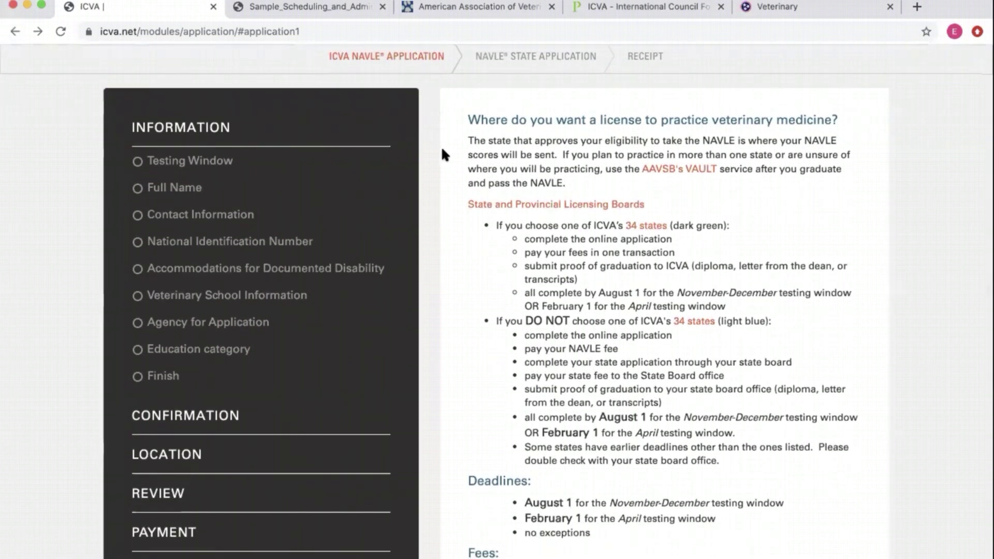
{"action": "scroll", "coordinate": [442, 146], "scroll_direction": "up", "scroll_amount": 5}
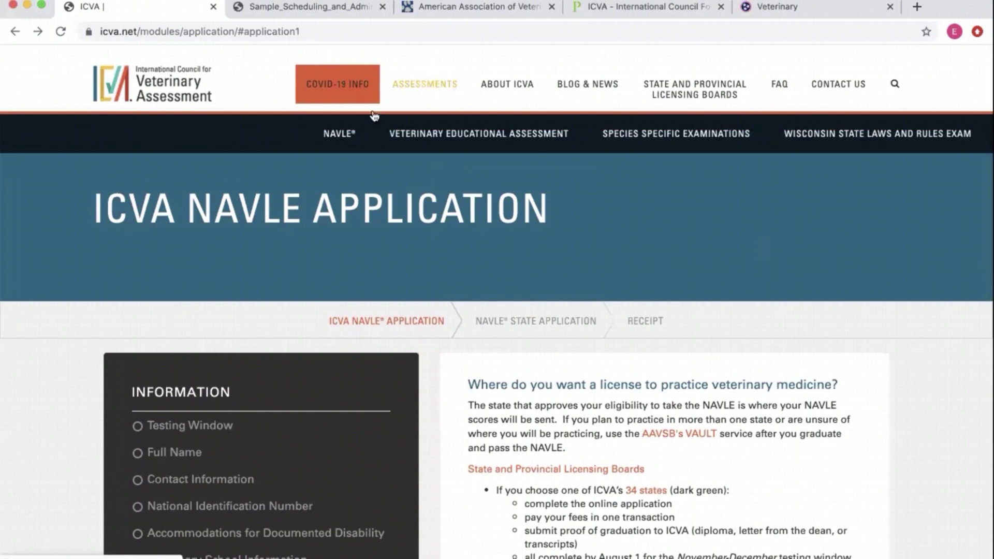
{"action": "scroll", "coordinate": [681, 364], "scroll_direction": "down", "scroll_amount": 7}
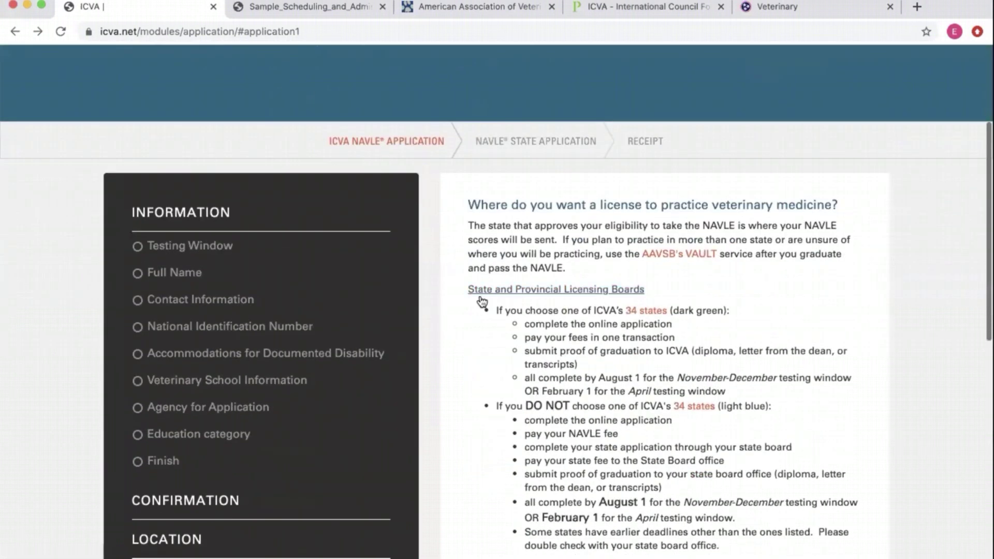
{"action": "scroll", "coordinate": [482, 302], "scroll_direction": "down", "scroll_amount": 4}
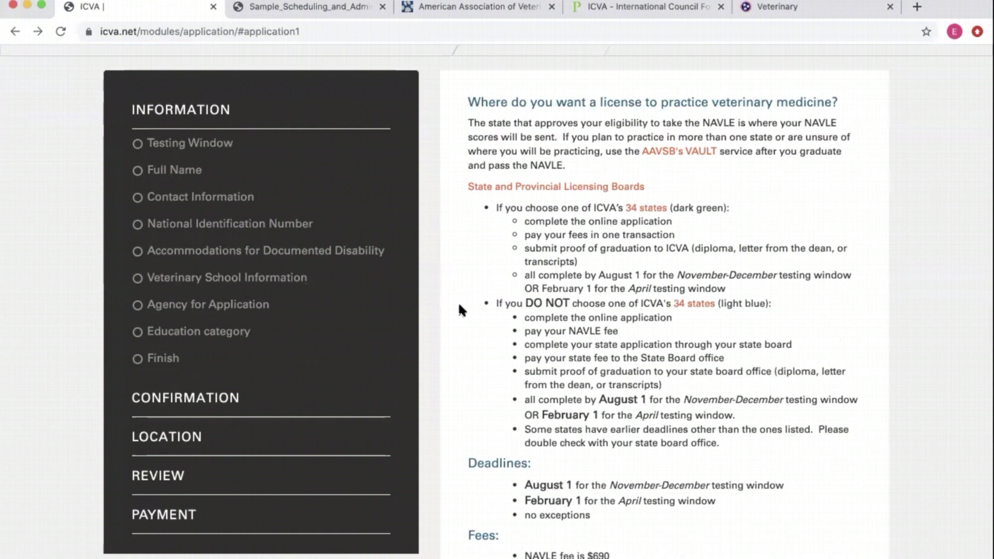
{"action": "scroll", "coordinate": [634, 459], "scroll_direction": "down", "scroll_amount": 5}
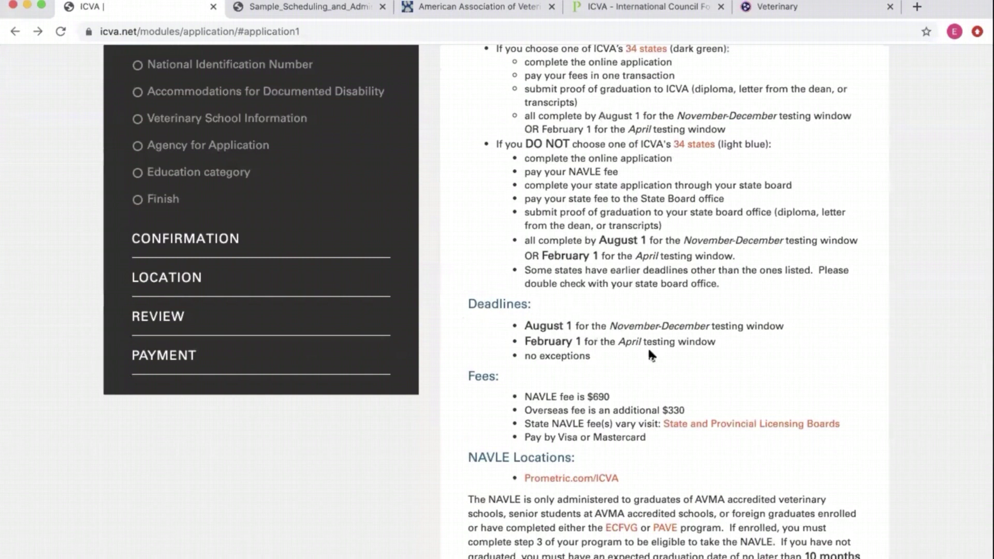
{"action": "scroll", "coordinate": [648, 347], "scroll_direction": "down", "scroll_amount": 4}
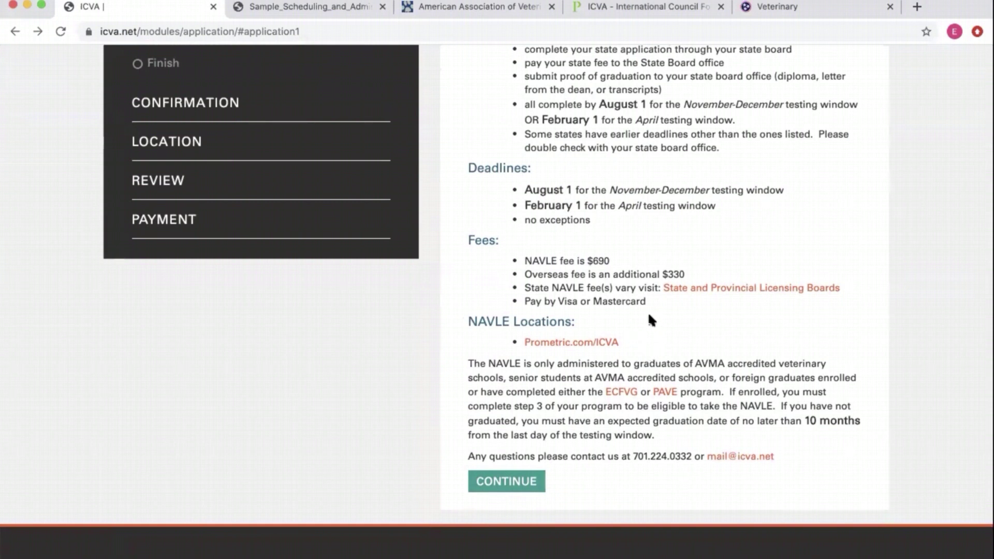
- Highlight the Visa/Mastercard payment line, then begin the NAVLE application form
{"action": "left_click_drag", "start_coordinate": [615, 297], "coordinate": [524, 301]}
{"action": "left_click", "coordinate": [671, 298]}
{"action": "left_click", "coordinate": [506, 482]}
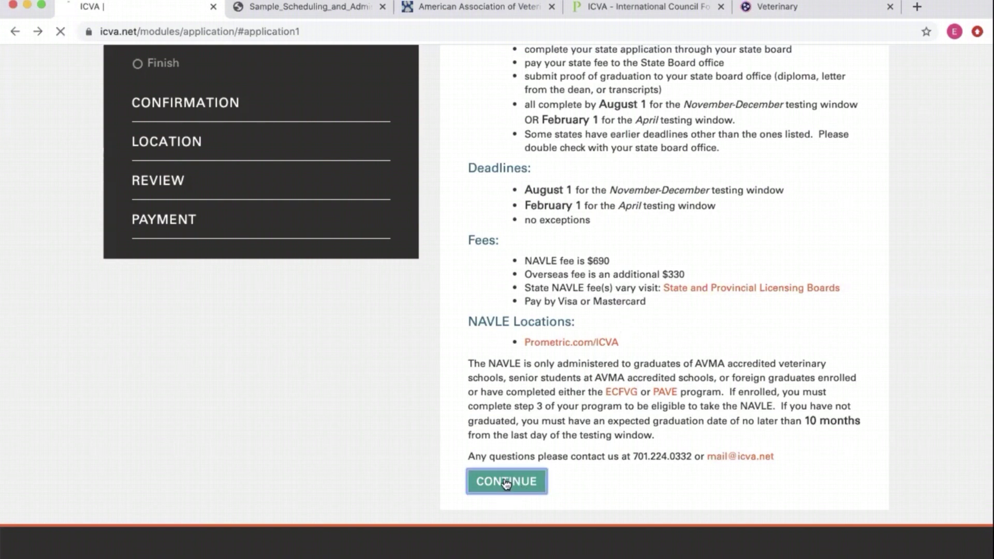
- Choose the September 1 - December 31, 2020 testing window and advance to Full Name
{"action": "scroll", "coordinate": [502, 482], "scroll_direction": "down", "scroll_amount": 5}
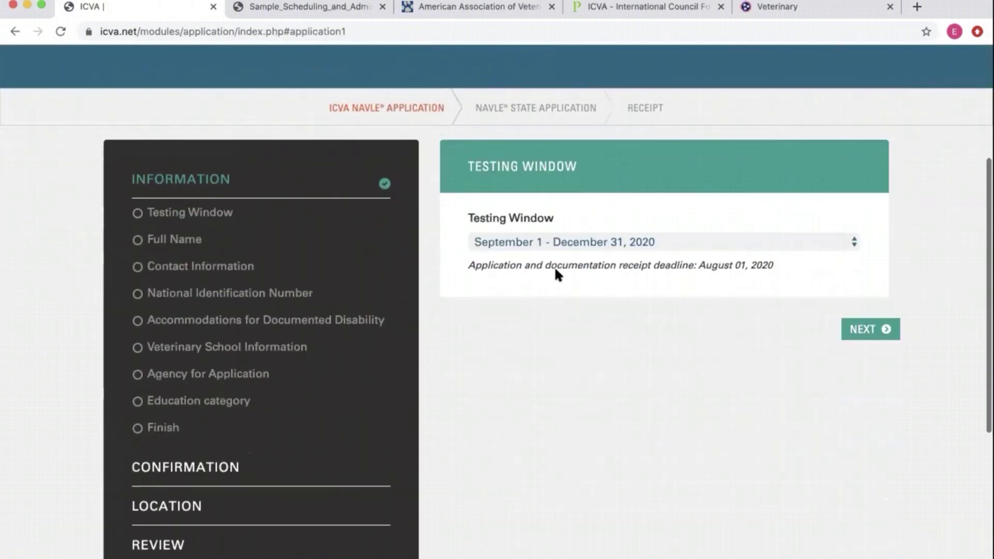
{"action": "left_click", "coordinate": [554, 249]}
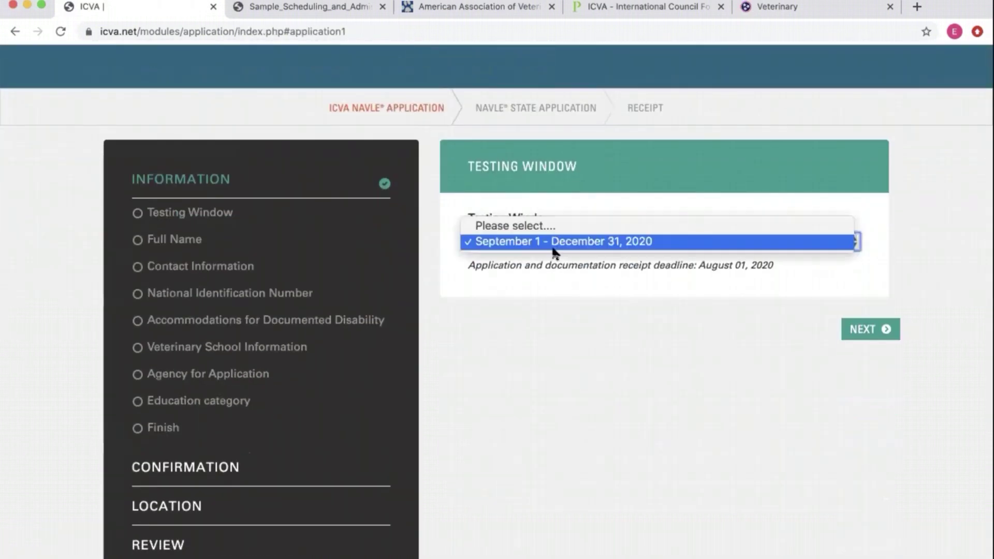
{"action": "left_click", "coordinate": [525, 243]}
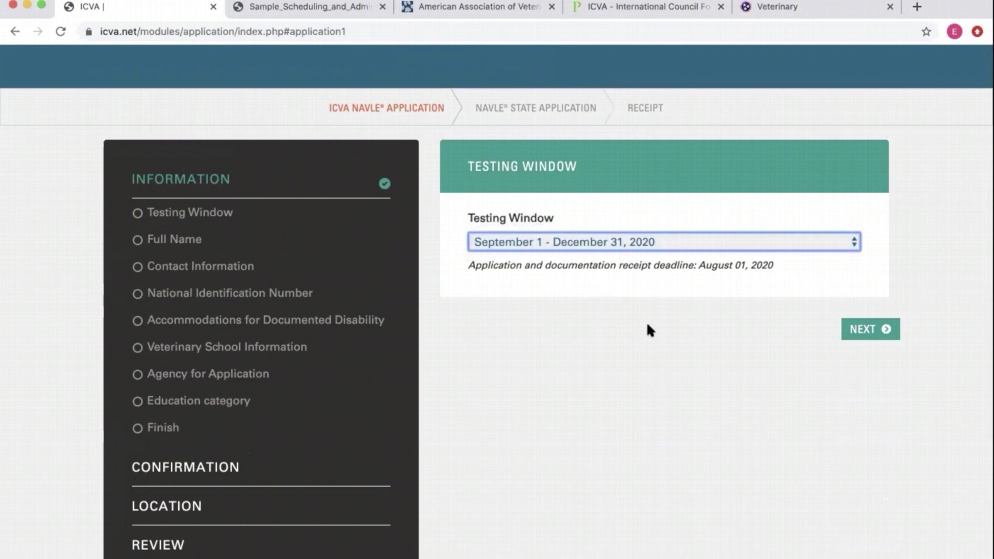
{"action": "left_click", "coordinate": [872, 331]}
{"action": "left_click", "coordinate": [591, 307]}
- Highlight the instruction about matching the name to your identification
{"action": "scroll", "coordinate": [937, 327], "scroll_direction": "down", "scroll_amount": 3}
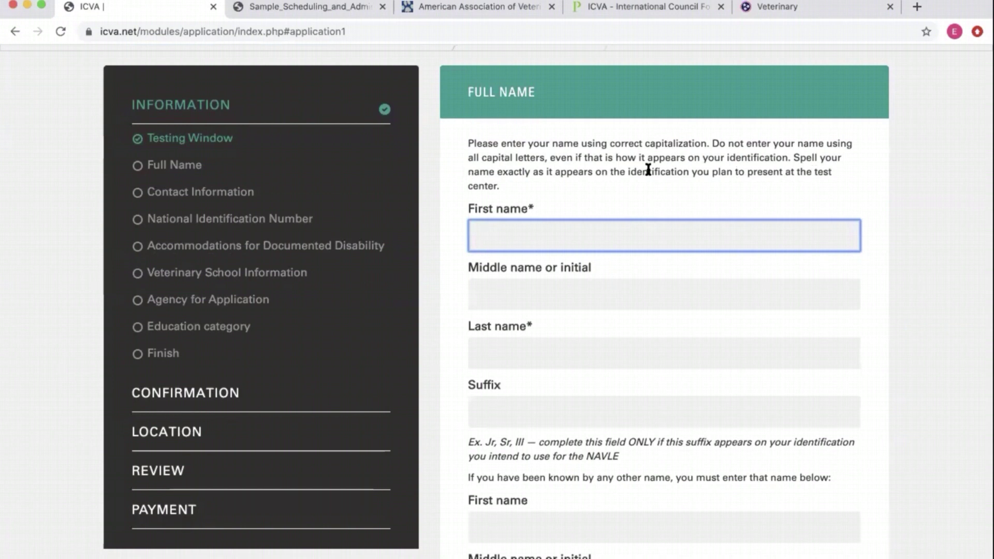
{"action": "scroll", "coordinate": [887, 206], "scroll_direction": "down", "scroll_amount": 2}
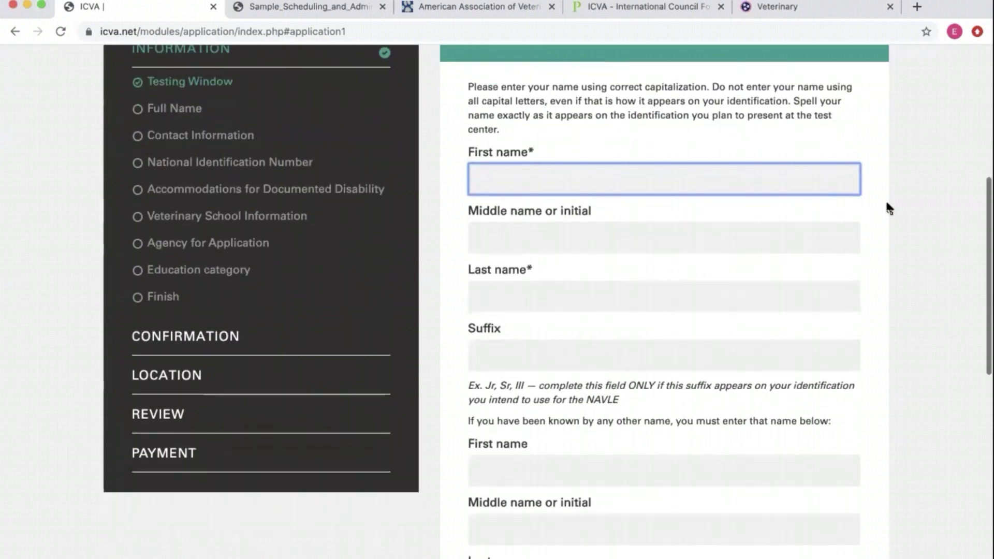
{"action": "left_click_drag", "start_coordinate": [628, 115], "coordinate": [681, 129]}
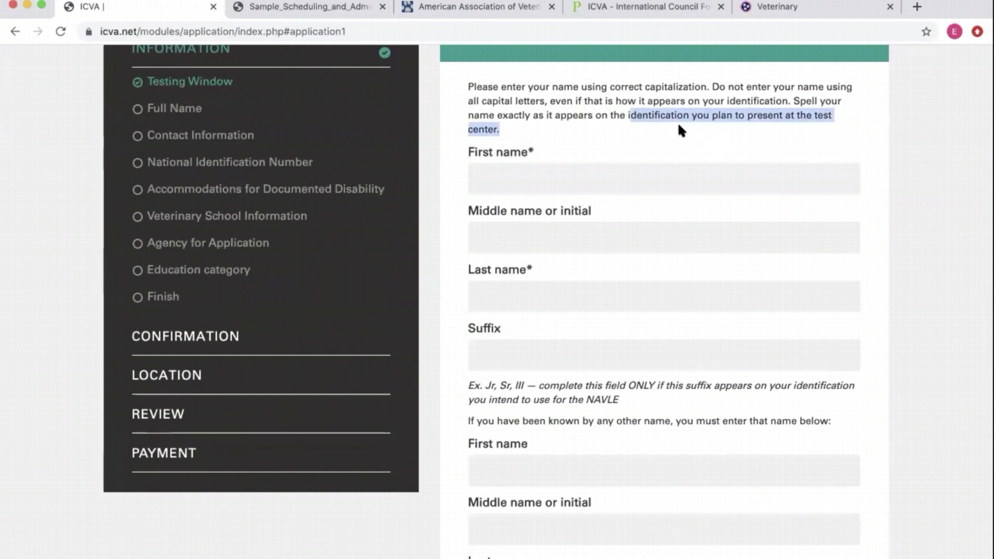
{"action": "left_click", "coordinate": [685, 123]}
{"action": "left_click_drag", "start_coordinate": [627, 115], "coordinate": [645, 127]}
{"action": "left_click", "coordinate": [739, 114]}
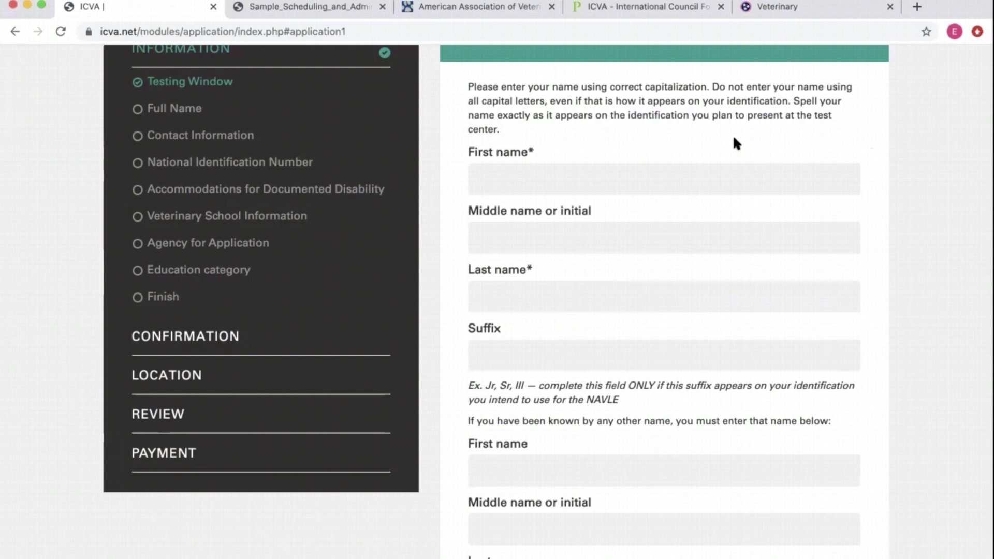
- Enter the applicant's first and last name
{"action": "left_click", "coordinate": [685, 175]}
{"action": "type", "text": "Jane"}
{"action": "left_click", "coordinate": [584, 304]}
{"action": "type", "text": "Doe"}
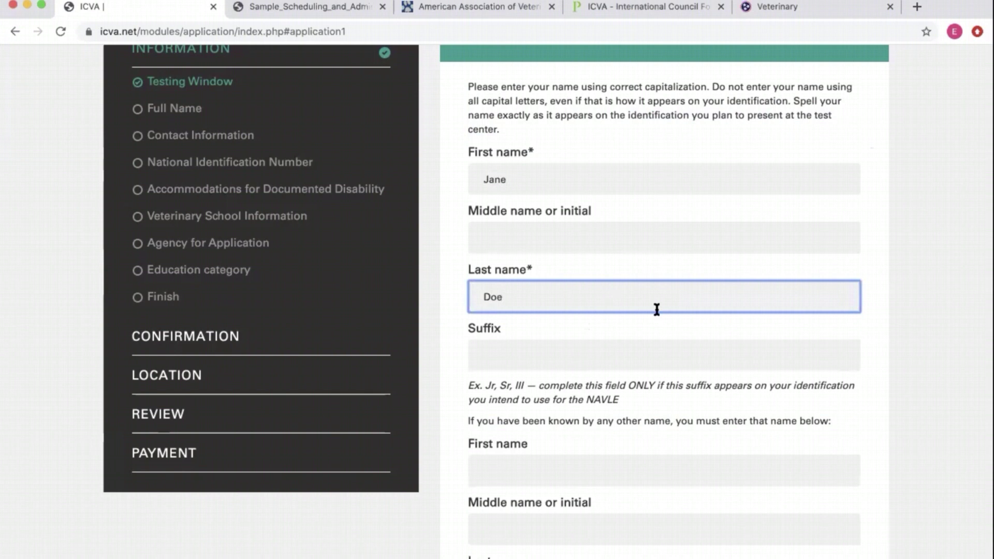
{"action": "scroll", "coordinate": [657, 310], "scroll_direction": "down", "scroll_amount": 3}
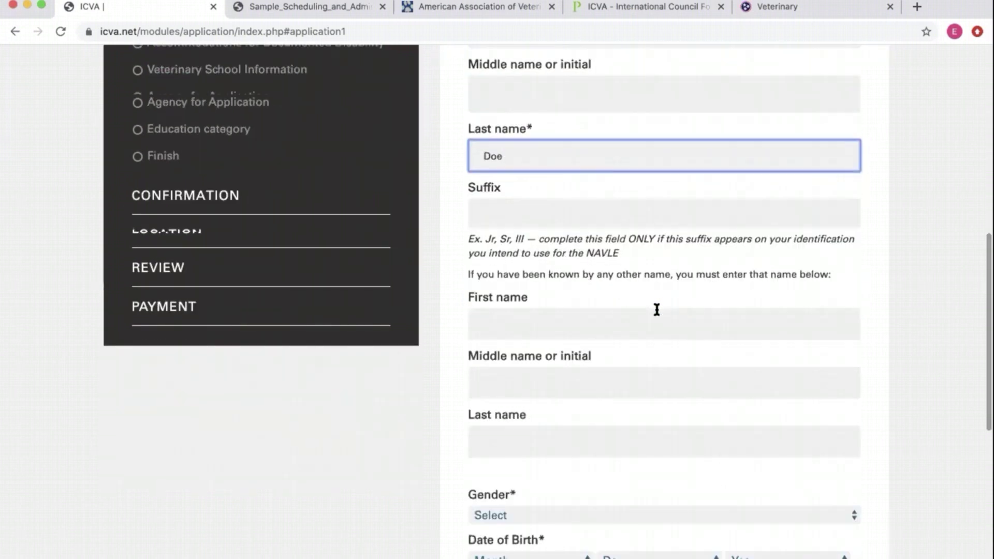
{"action": "scroll", "coordinate": [657, 310], "scroll_direction": "up", "scroll_amount": 2}
{"action": "scroll", "coordinate": [657, 309], "scroll_direction": "up", "scroll_amount": 1}
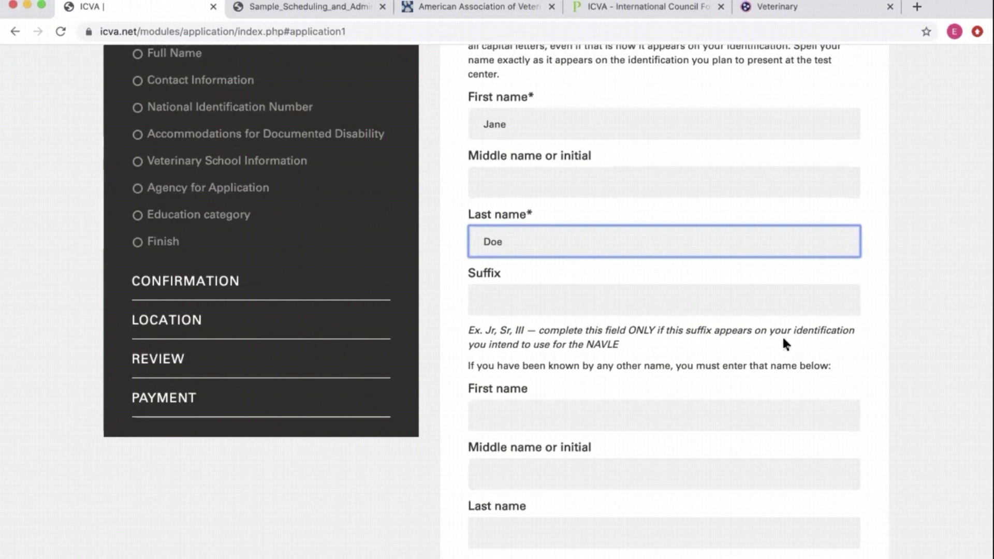
{"action": "scroll", "coordinate": [783, 341], "scroll_direction": "down", "scroll_amount": 5}
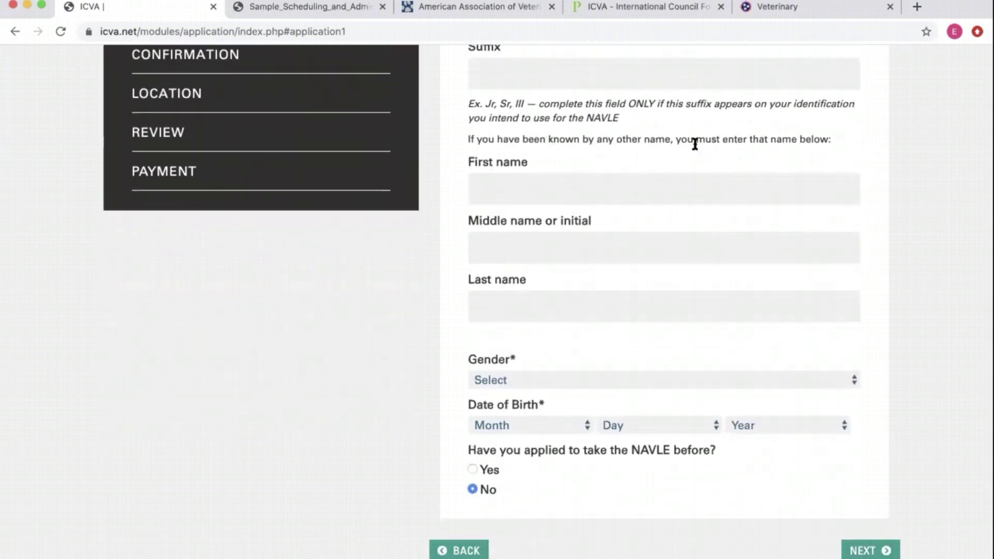
{"action": "scroll", "coordinate": [857, 152], "scroll_direction": "up", "scroll_amount": 5}
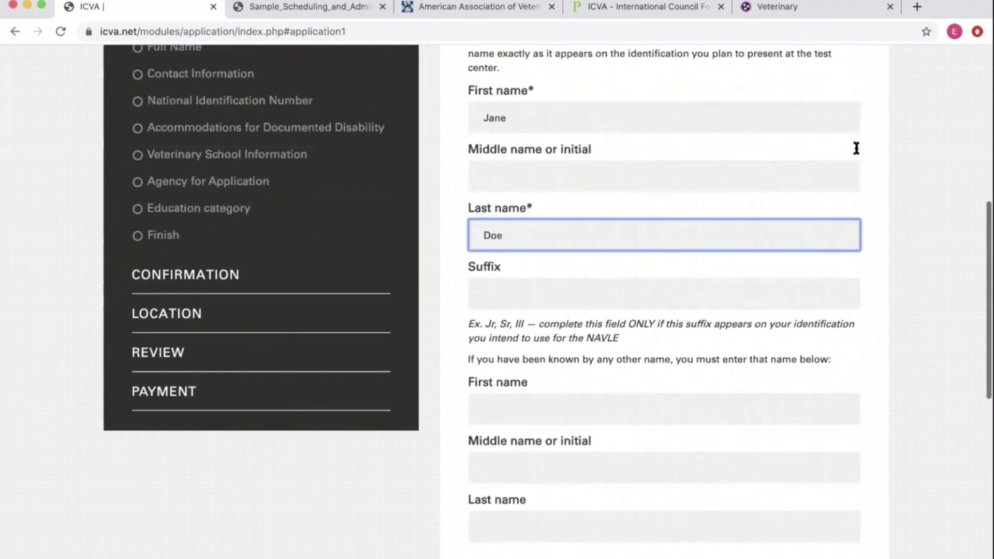
{"action": "left_click", "coordinate": [508, 110]}
{"action": "left_click", "coordinate": [520, 234]}
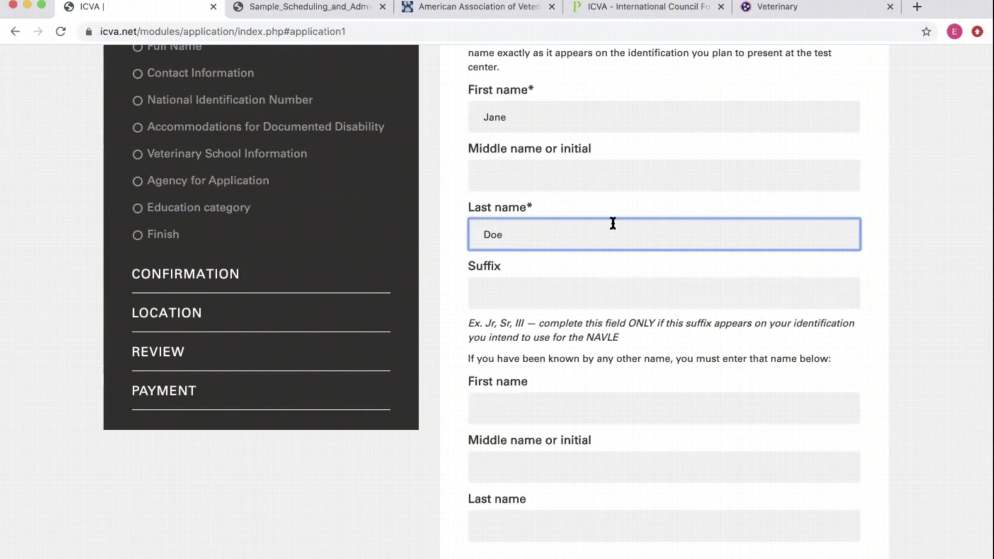
{"action": "scroll", "coordinate": [850, 224], "scroll_direction": "down", "scroll_amount": 1}
{"action": "scroll", "coordinate": [851, 228], "scroll_direction": "up", "scroll_amount": 1}
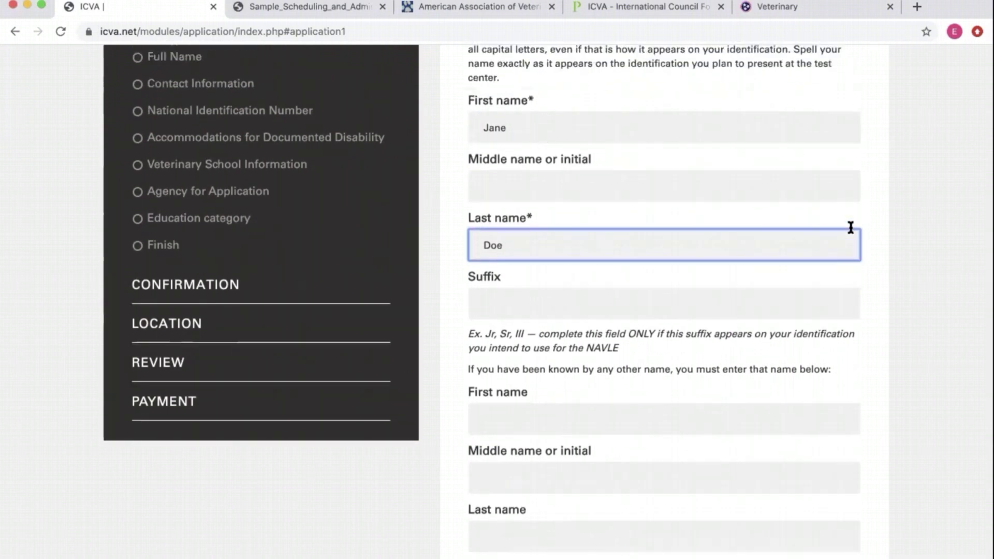
{"action": "scroll", "coordinate": [890, 290], "scroll_direction": "down", "scroll_amount": 5}
- Enter the applicant's other-name first and last name
{"action": "left_click", "coordinate": [684, 210]}
{"action": "type", "text": "Jane"}
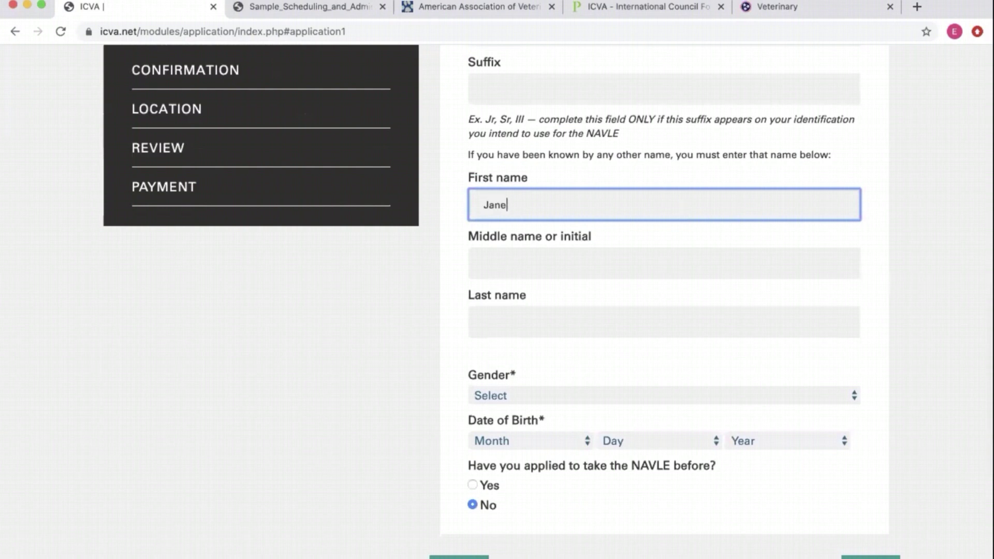
{"action": "left_click", "coordinate": [533, 313]}
{"action": "type", "text": "Smith"}
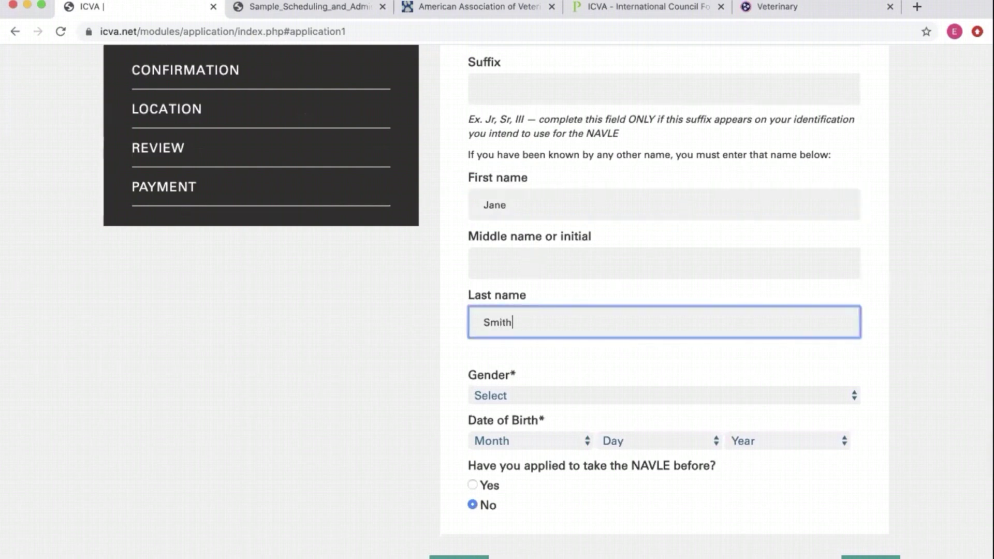
{"action": "scroll", "coordinate": [533, 313], "scroll_direction": "up", "scroll_amount": 2}
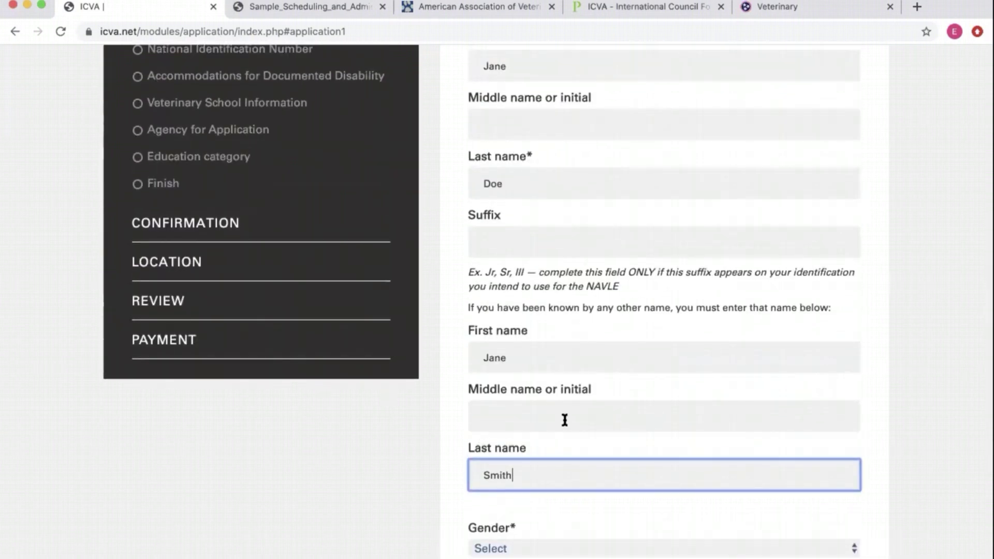
{"action": "scroll", "coordinate": [563, 416], "scroll_direction": "down", "scroll_amount": 3}
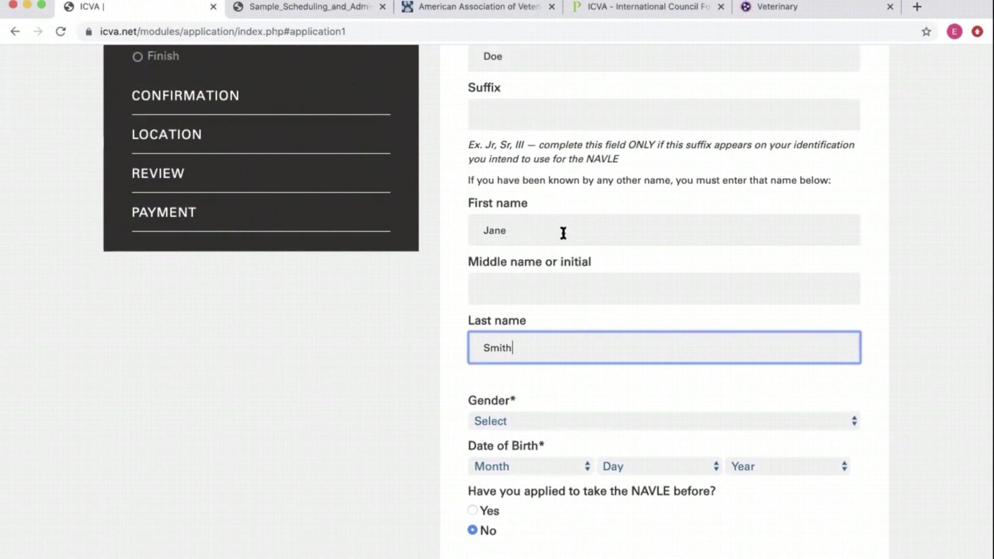
{"action": "scroll", "coordinate": [660, 340], "scroll_direction": "down", "scroll_amount": 3}
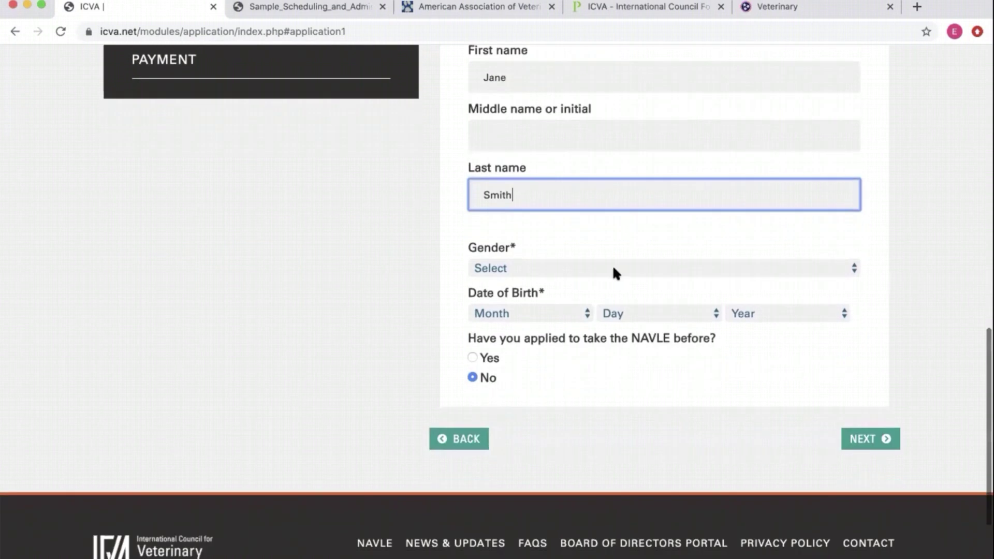
- Set Gender to Female and date of birth to January 1, 1997, then continue
{"action": "left_click", "coordinate": [611, 270]}
{"action": "left_click", "coordinate": [606, 299]}
{"action": "left_click", "coordinate": [544, 313]}
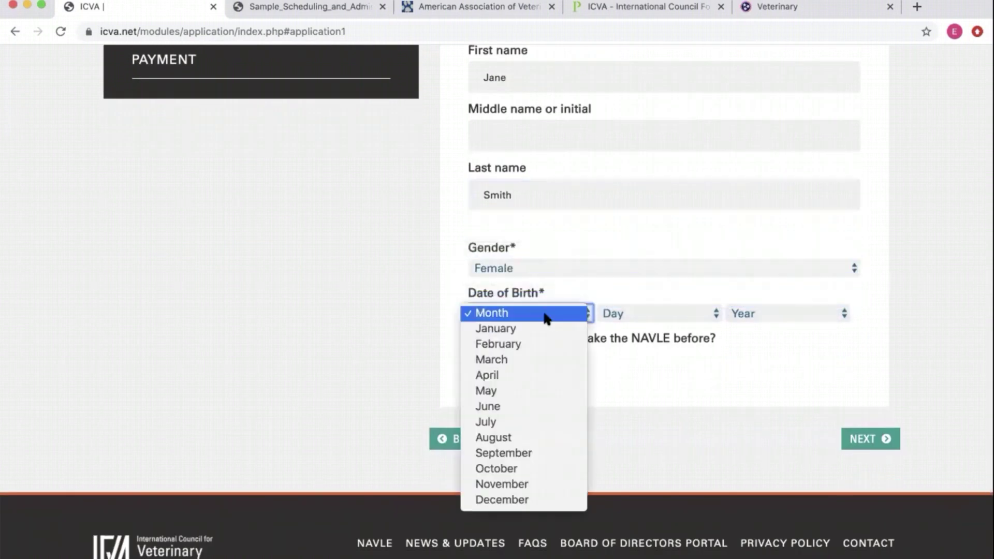
{"action": "left_click", "coordinate": [536, 328]}
{"action": "left_click", "coordinate": [642, 318]}
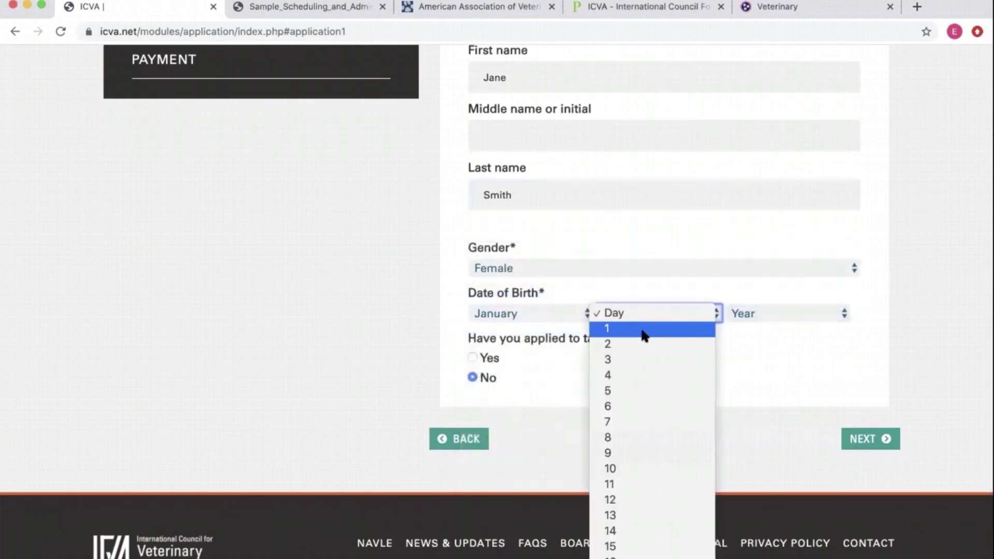
{"action": "left_click", "coordinate": [644, 331]}
{"action": "left_click", "coordinate": [793, 317]}
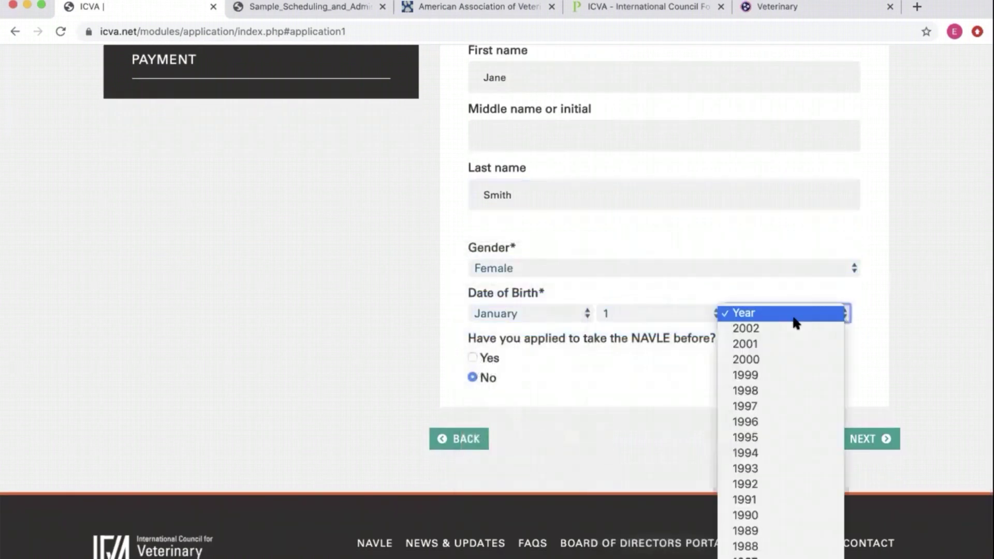
{"action": "left_click", "coordinate": [772, 407]}
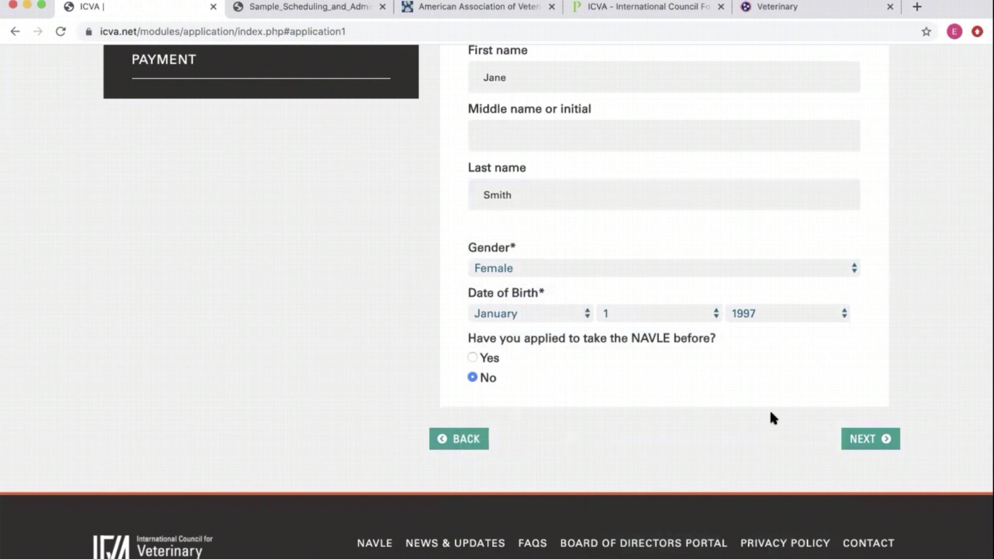
{"action": "scroll", "coordinate": [772, 415], "scroll_direction": "up", "scroll_amount": 3}
{"action": "scroll", "coordinate": [773, 415], "scroll_direction": "down", "scroll_amount": 3}
{"action": "left_click", "coordinate": [873, 427]}
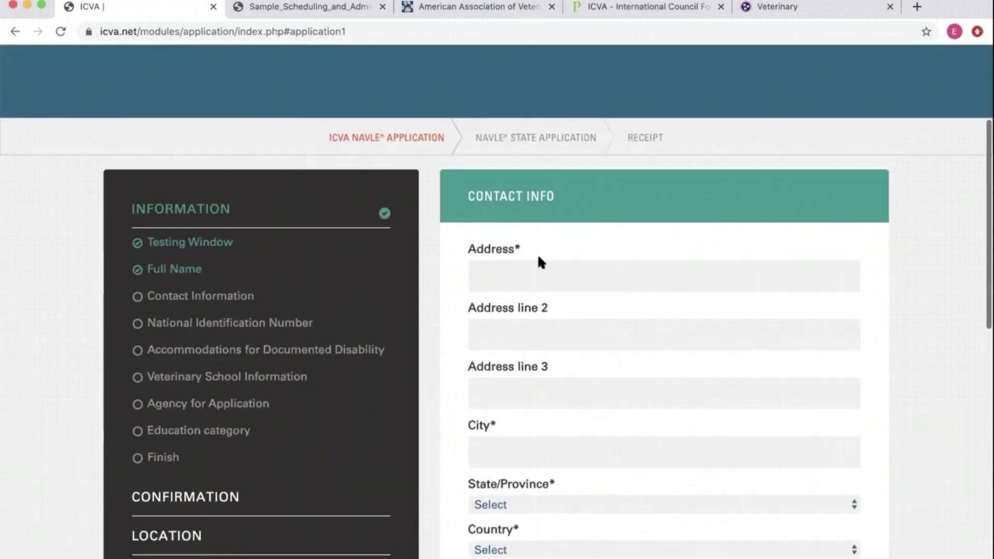
- Enter the applicant's street address and city
{"action": "left_click", "coordinate": [528, 273]}
{"action": "scroll", "coordinate": [528, 273], "scroll_direction": "down", "scroll_amount": 2}
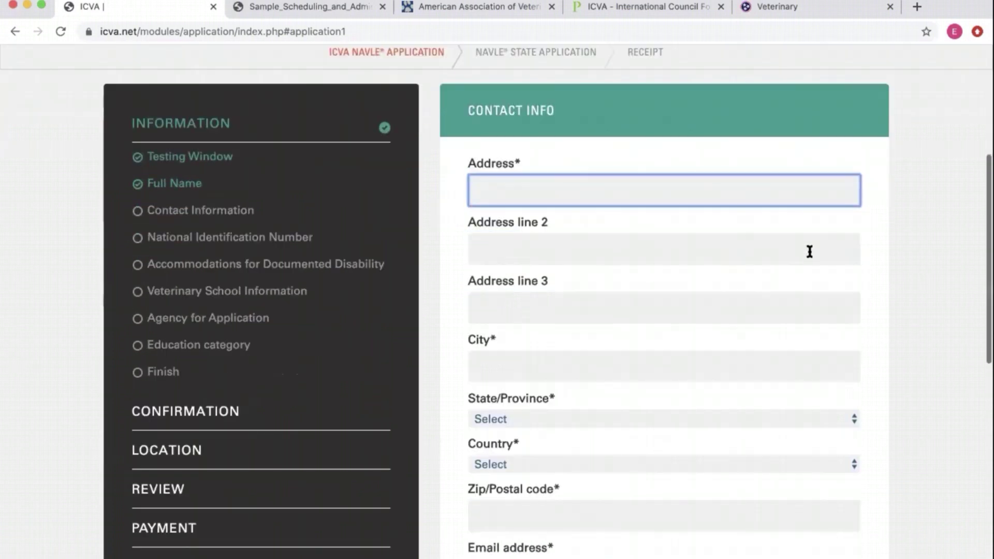
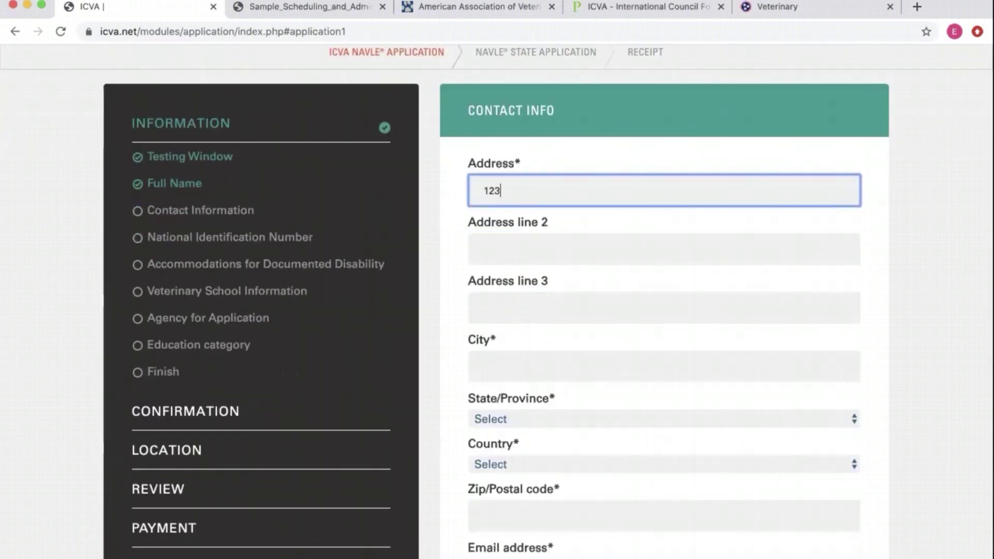
{"action": "scroll", "coordinate": [639, 260], "scroll_direction": "down", "scroll_amount": 3}
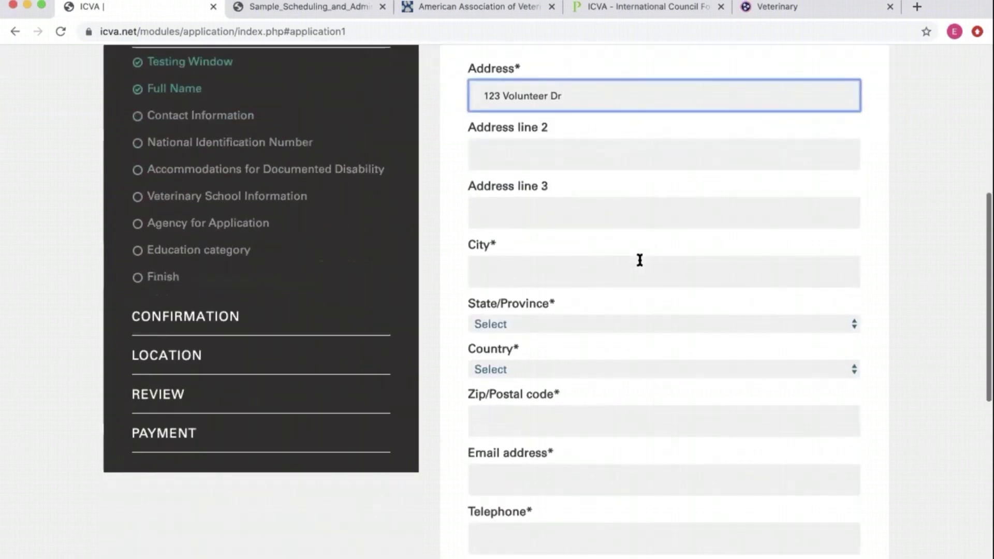
{"action": "left_click", "coordinate": [586, 274]}
{"action": "type", "text": "Knoxville"}
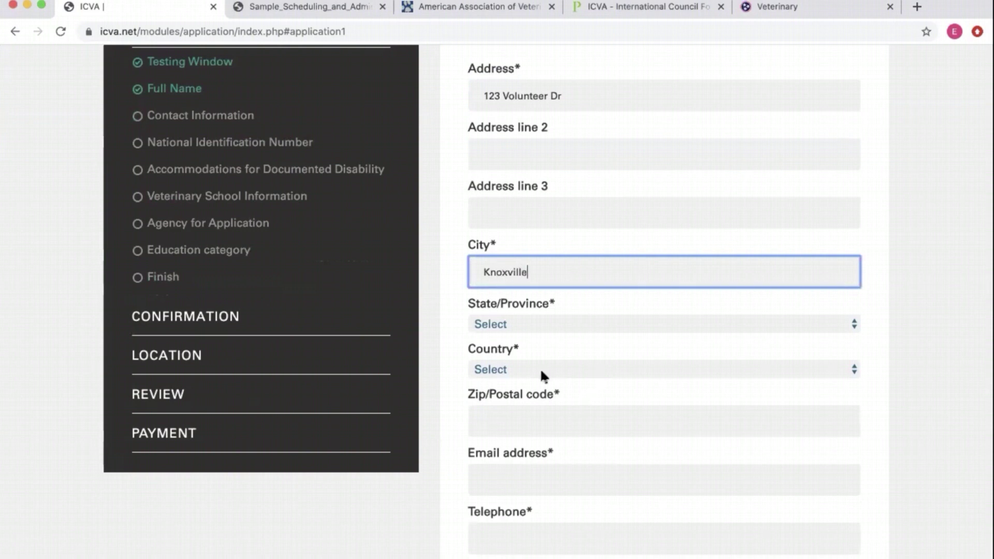
- Set state to TENNESSEE and country to USA, and enter the zip code
{"action": "left_click", "coordinate": [540, 323]}
{"action": "scroll", "coordinate": [551, 492], "scroll_direction": "down", "scroll_amount": 15}
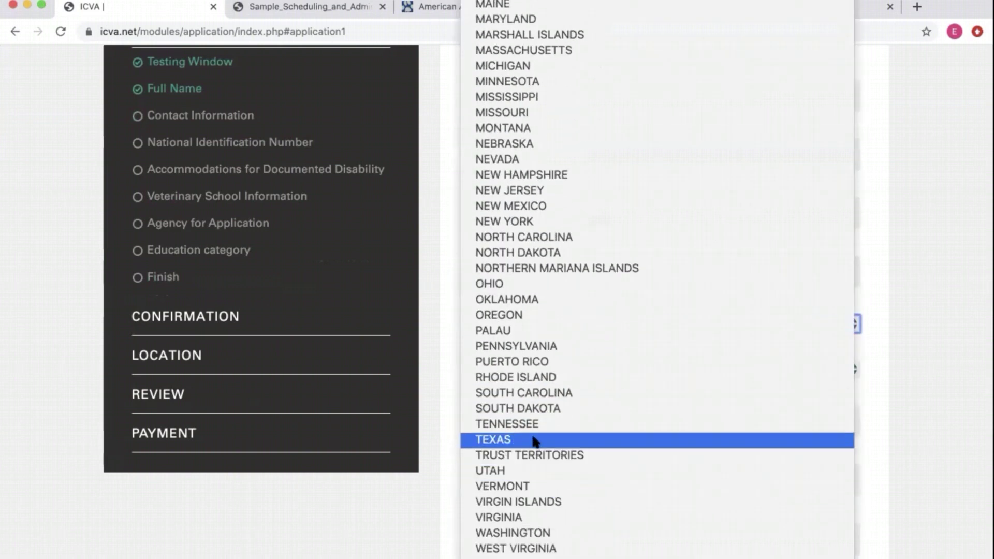
{"action": "left_click", "coordinate": [533, 422]}
{"action": "left_click", "coordinate": [532, 368]}
{"action": "left_click", "coordinate": [530, 372]}
{"action": "left_click", "coordinate": [529, 372]}
{"action": "left_click", "coordinate": [531, 384]}
{"action": "left_click", "coordinate": [535, 412]}
{"action": "type", "text": "37920"}
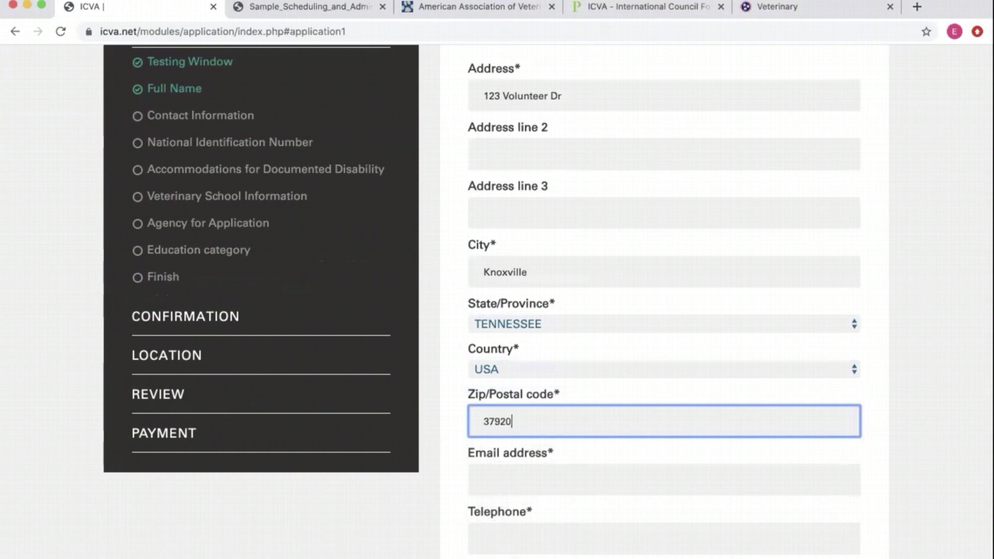
- Fill in the applicant's e-mail address, telephone number and mobile number
{"action": "scroll", "coordinate": [616, 409], "scroll_direction": "down", "scroll_amount": 3}
{"action": "left_click", "coordinate": [579, 336]}
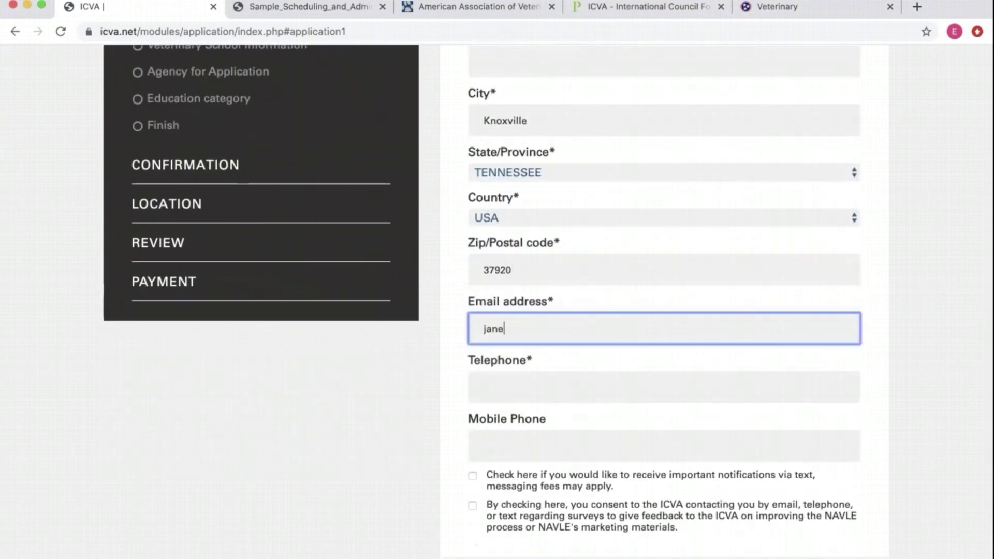
{"action": "key", "text": "Tab"}
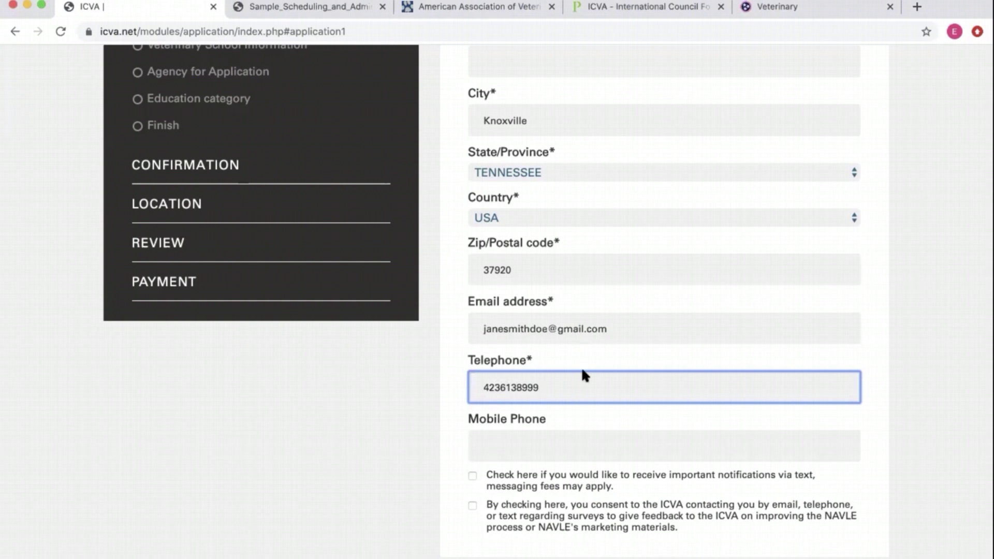
{"action": "left_click", "coordinate": [537, 447]}
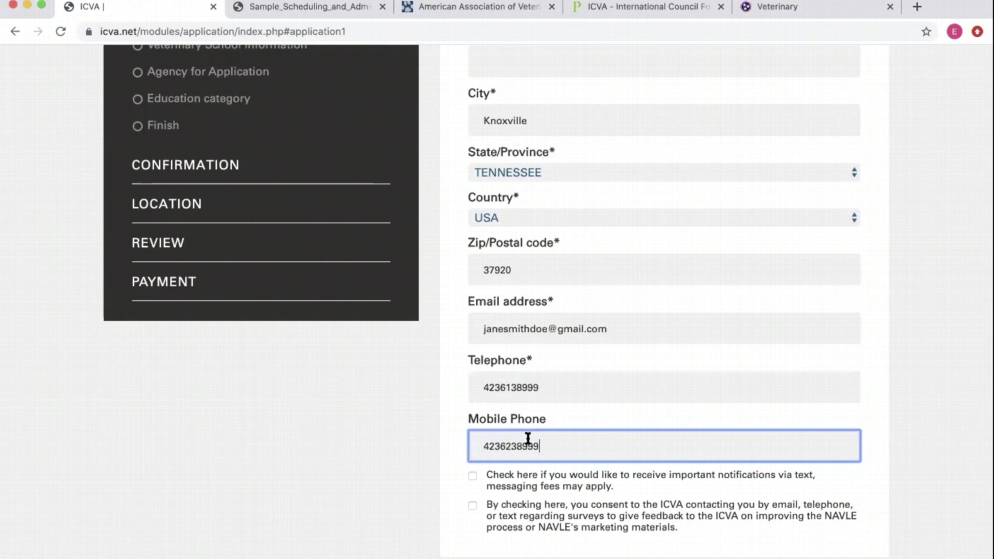
{"action": "scroll", "coordinate": [621, 305], "scroll_direction": "up", "scroll_amount": 7}
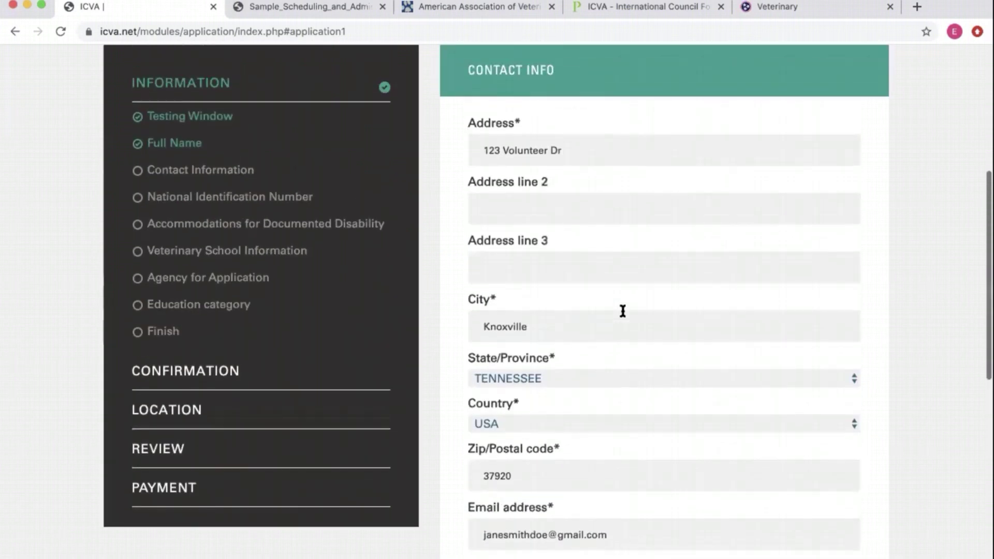
{"action": "scroll", "coordinate": [582, 282], "scroll_direction": "down", "scroll_amount": 6}
{"action": "scroll", "coordinate": [584, 330], "scroll_direction": "down", "scroll_amount": 3}
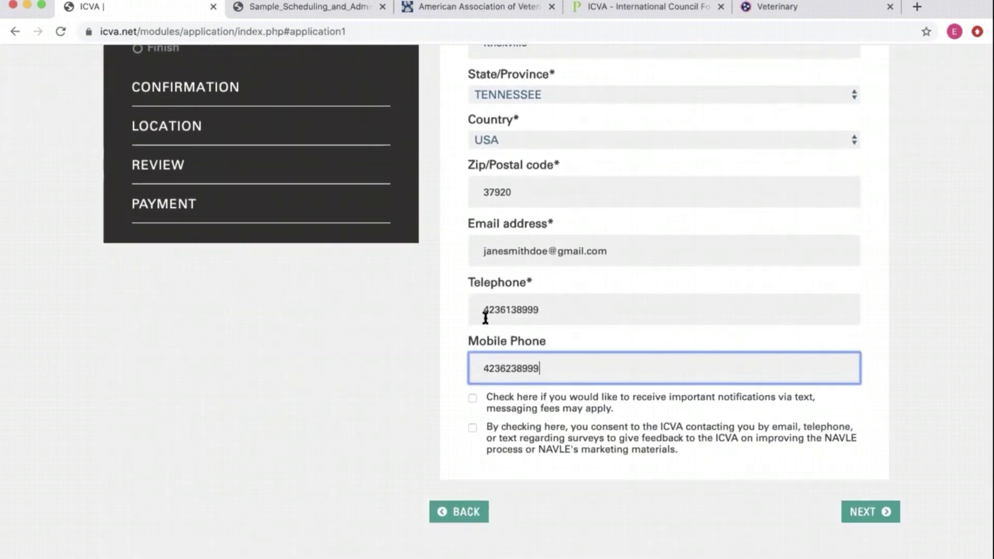
{"action": "left_click", "coordinate": [555, 317]}
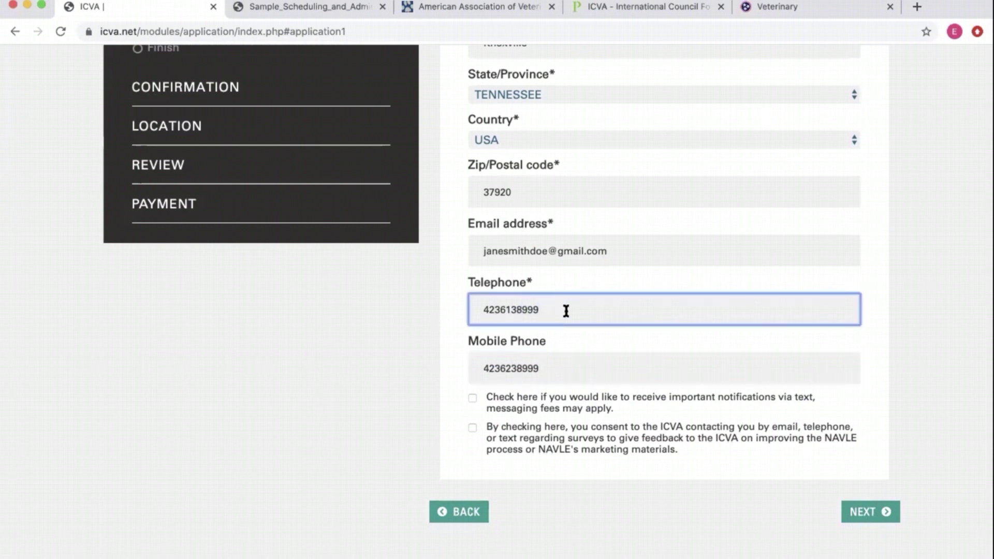
{"action": "left_click", "coordinate": [558, 376]}
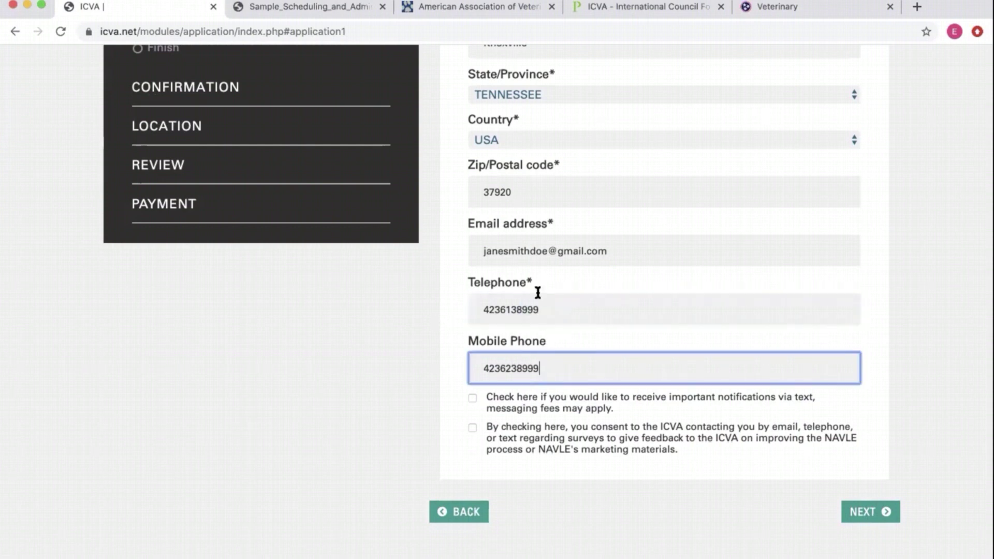
- Opt in to text notifications and ICVA feedback contact, then save the contact info
{"action": "scroll", "coordinate": [548, 334], "scroll_direction": "down", "scroll_amount": 2}
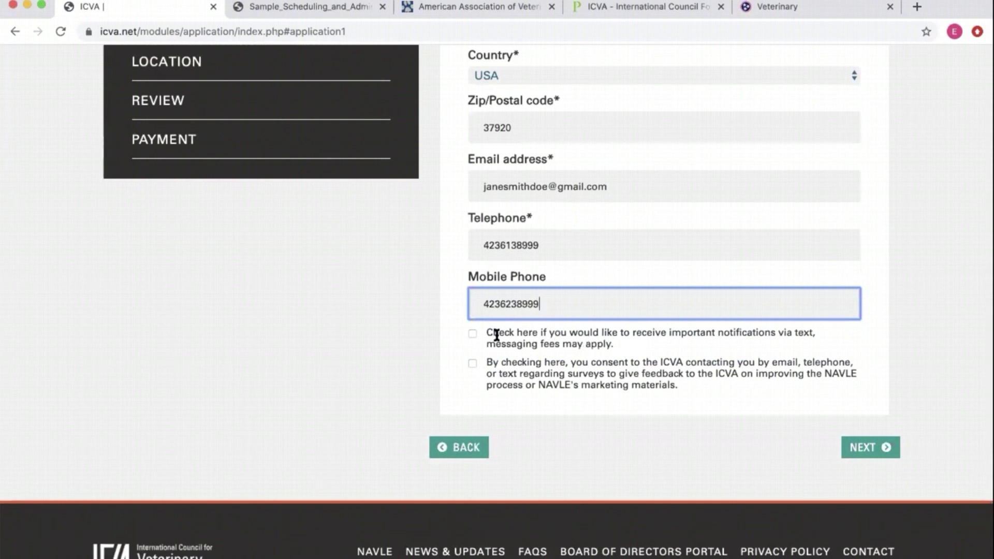
{"action": "left_click", "coordinate": [474, 333]}
{"action": "left_click", "coordinate": [473, 334]}
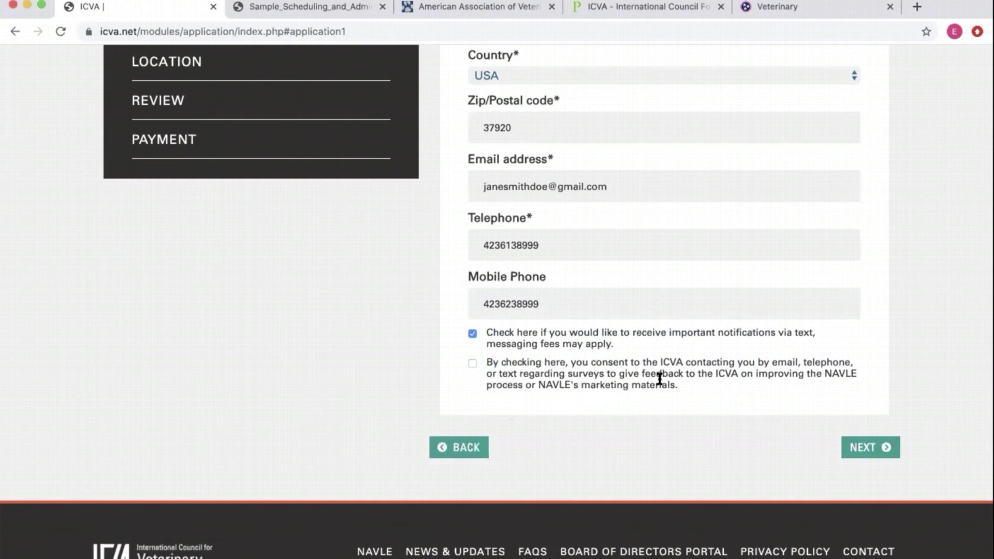
{"action": "left_click", "coordinate": [474, 361]}
{"action": "scroll", "coordinate": [599, 339], "scroll_direction": "up", "scroll_amount": 7}
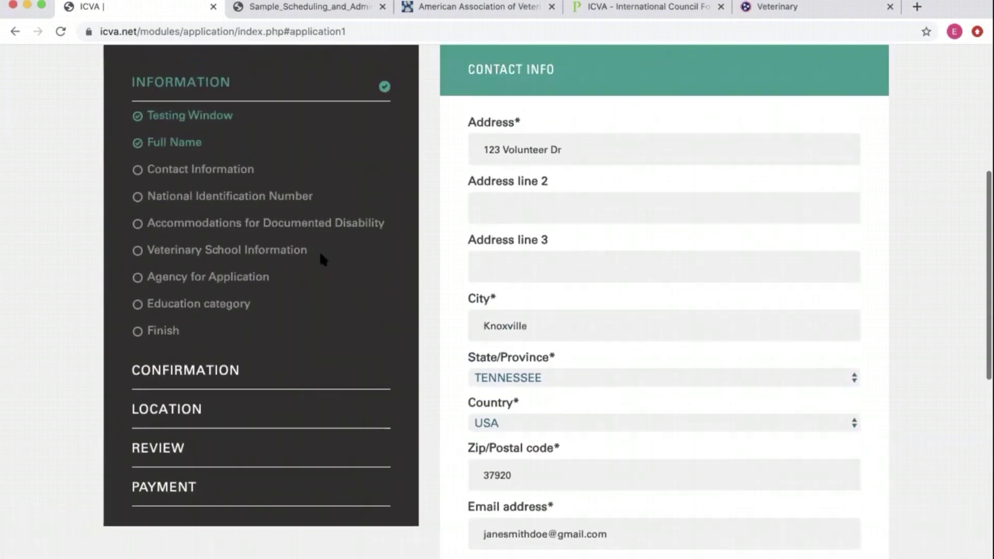
{"action": "scroll", "coordinate": [311, 370], "scroll_direction": "down", "scroll_amount": 7}
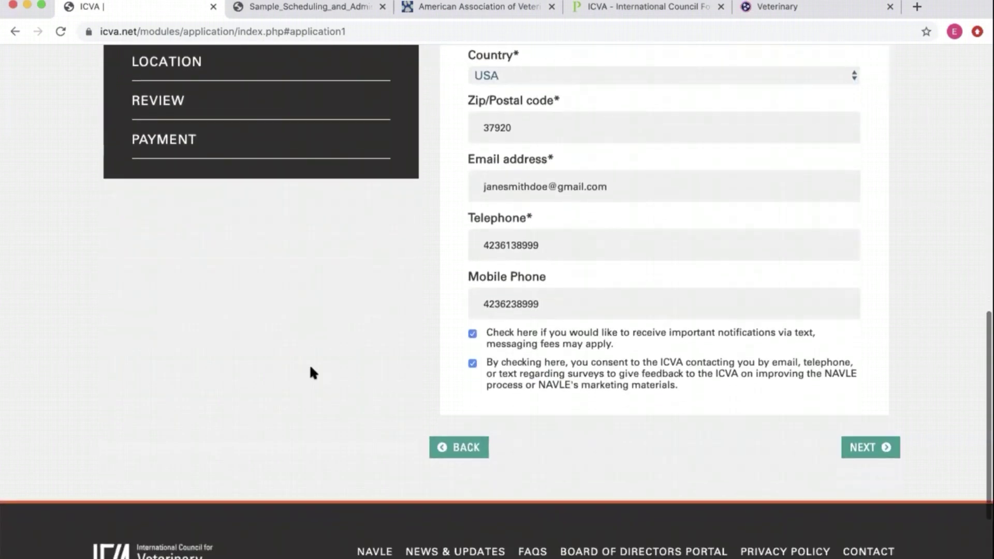
{"action": "left_click", "coordinate": [871, 432]}
{"action": "scroll", "coordinate": [615, 231], "scroll_direction": "up", "scroll_amount": 4}
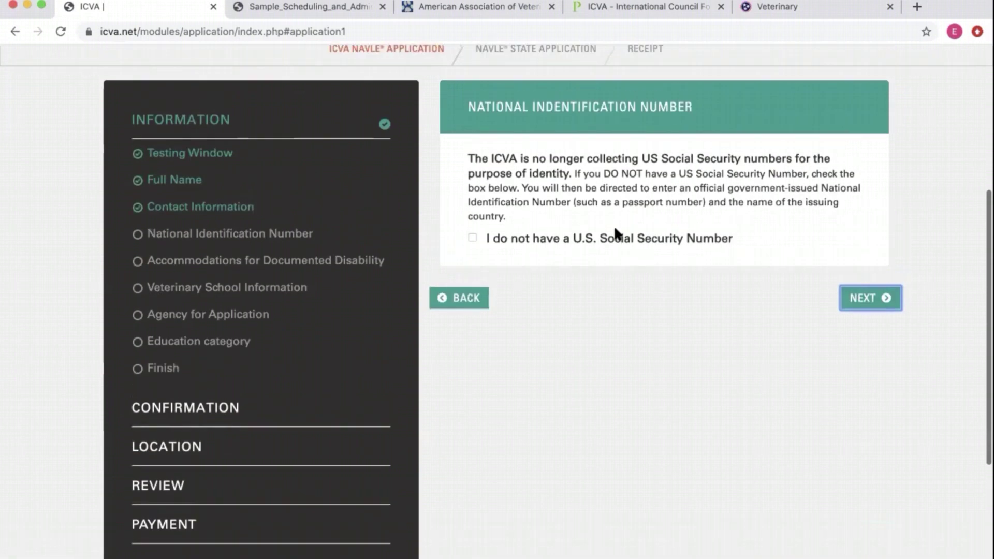
- Leave the no-SSN box unchecked on National Identification Number and continue
{"action": "scroll", "coordinate": [616, 233], "scroll_direction": "up", "scroll_amount": 2}
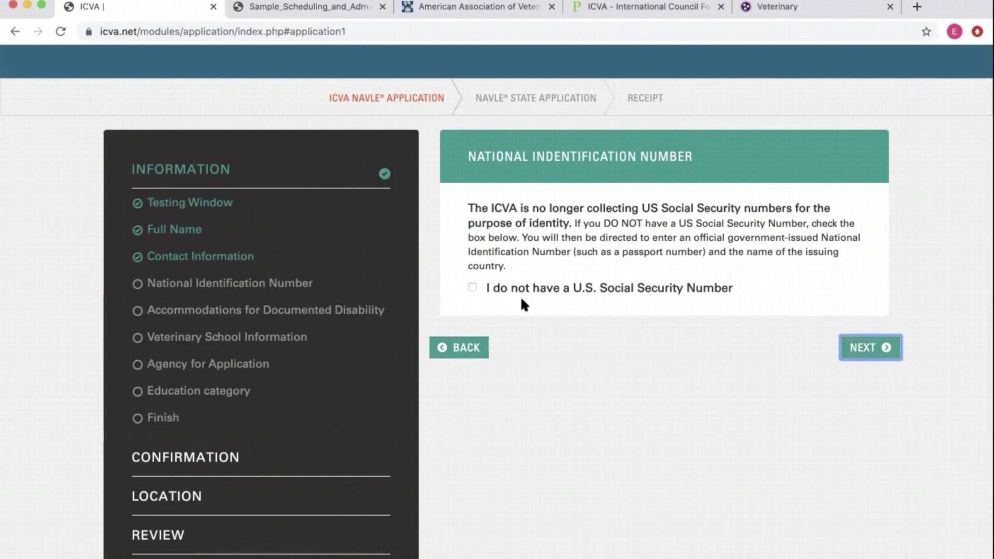
{"action": "left_click", "coordinate": [497, 288]}
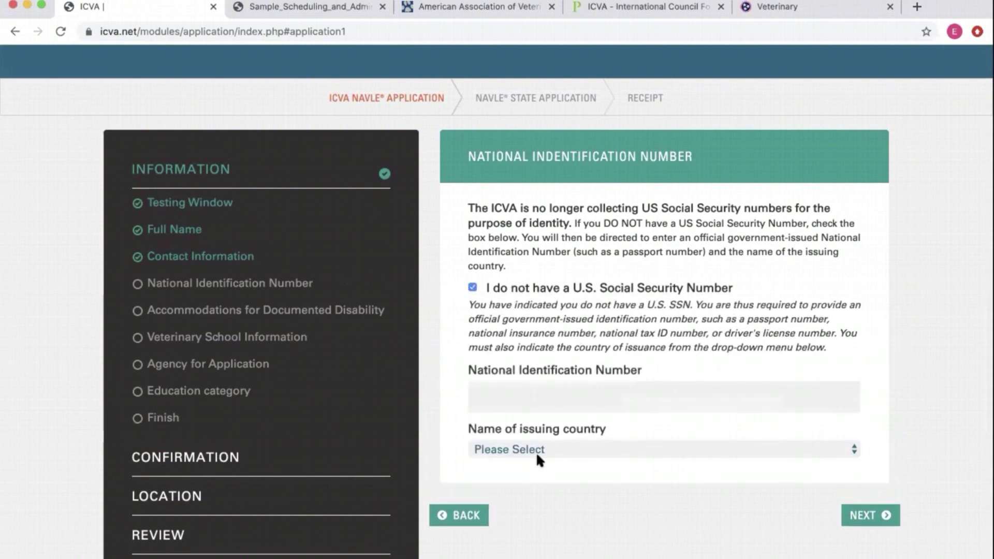
{"action": "left_click", "coordinate": [473, 289]}
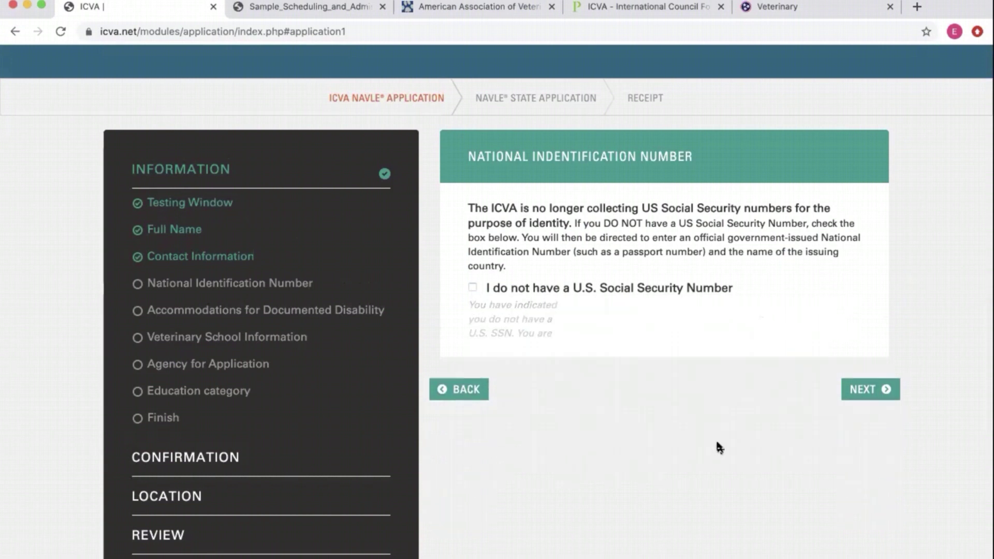
{"action": "left_click", "coordinate": [862, 347]}
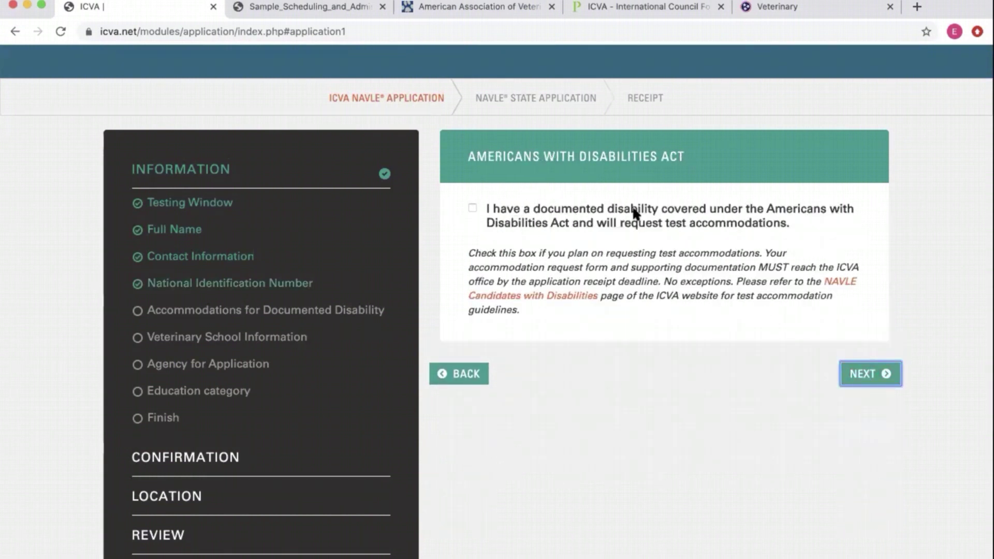
- Leave the disability accommodations box unchecked and continue to Veterinary School Information
{"action": "left_click", "coordinate": [472, 208]}
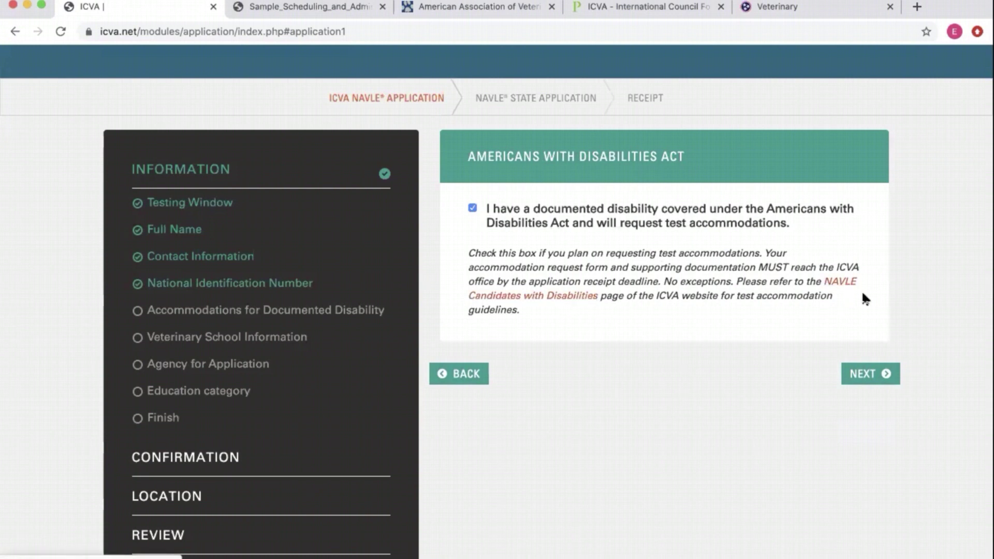
{"action": "left_click", "coordinate": [473, 208]}
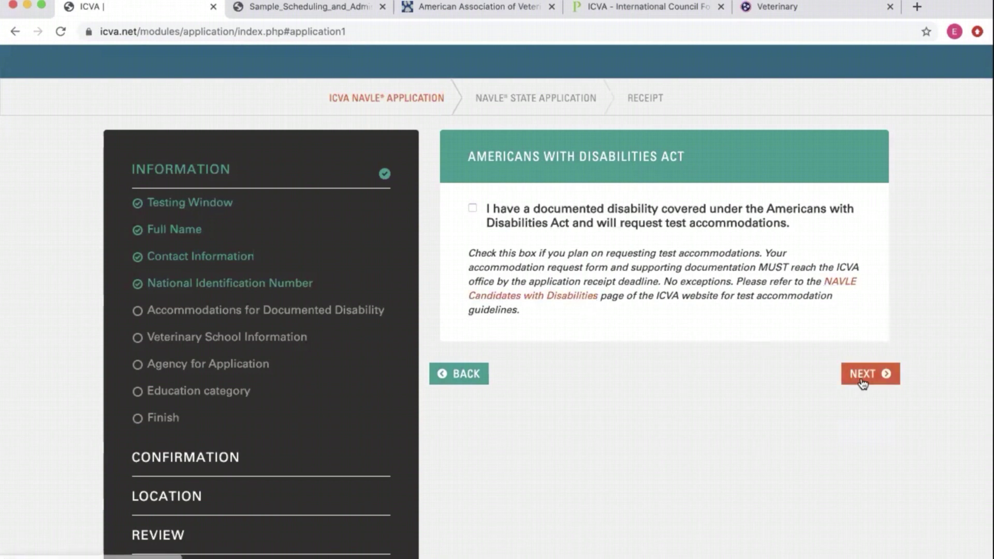
{"action": "left_click", "coordinate": [849, 365]}
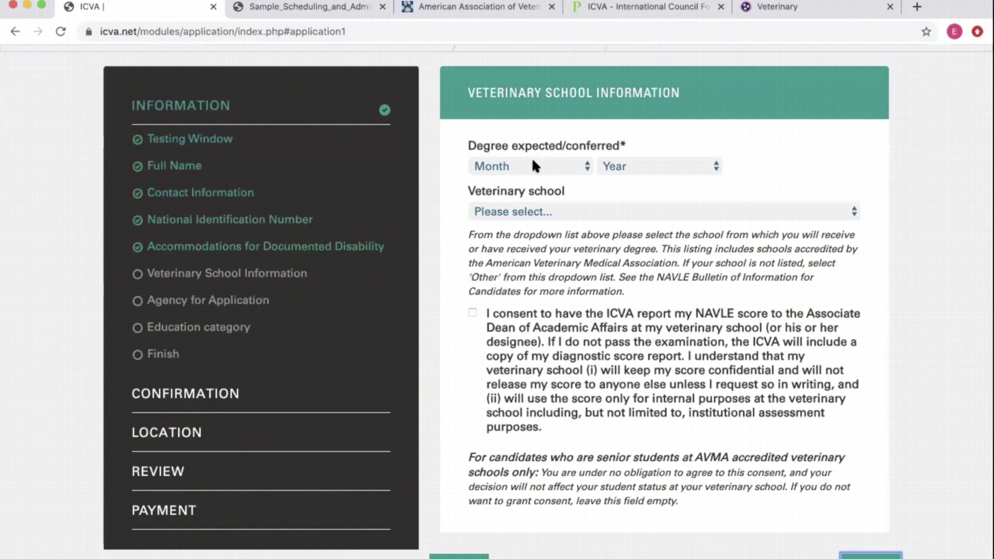
- Set the degree date to May 2021 and the veterinary school to 023 University of Tennessee
{"action": "left_click", "coordinate": [532, 165]}
{"action": "left_click", "coordinate": [518, 244]}
{"action": "left_click", "coordinate": [665, 168]}
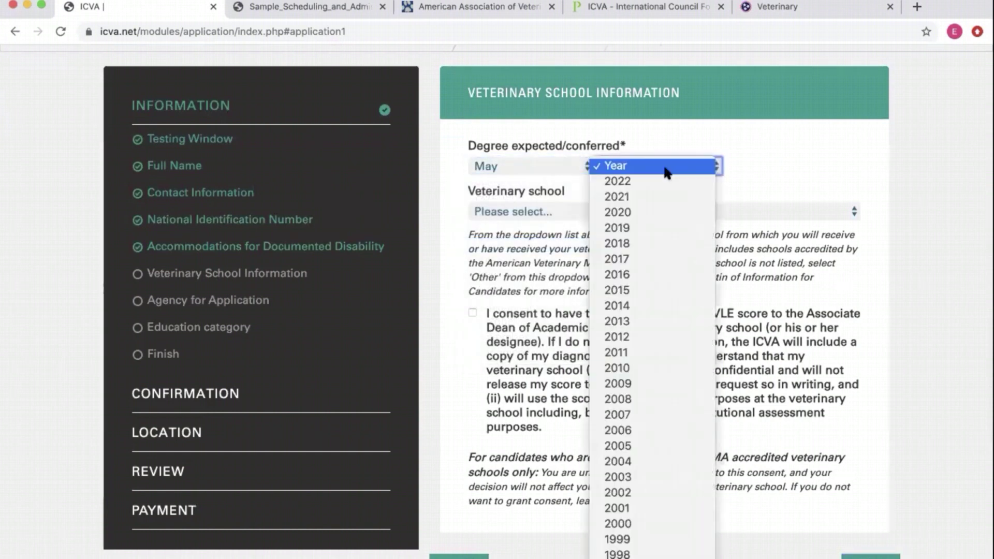
{"action": "left_click", "coordinate": [651, 194]}
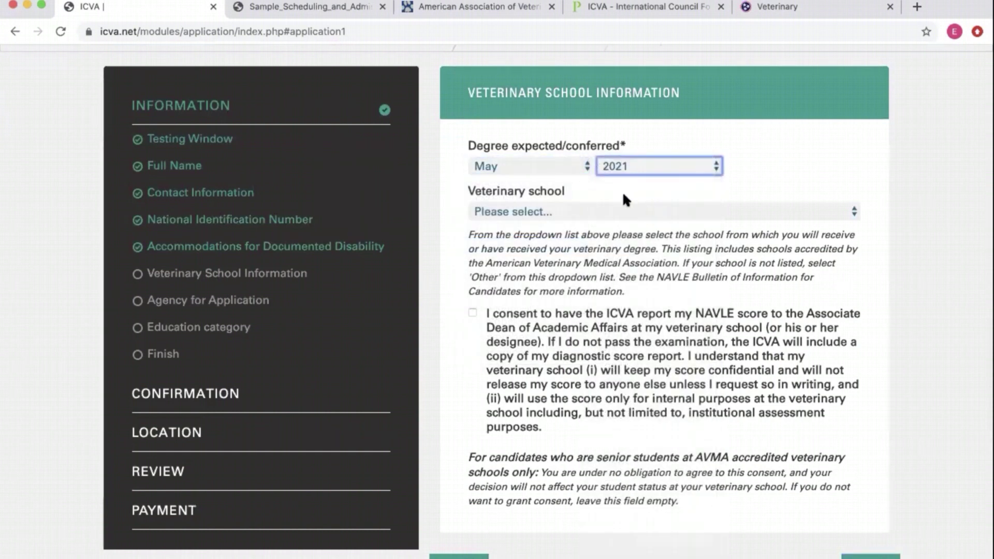
{"action": "left_click", "coordinate": [608, 203]}
{"action": "scroll", "coordinate": [563, 367], "scroll_direction": "down", "scroll_amount": 10}
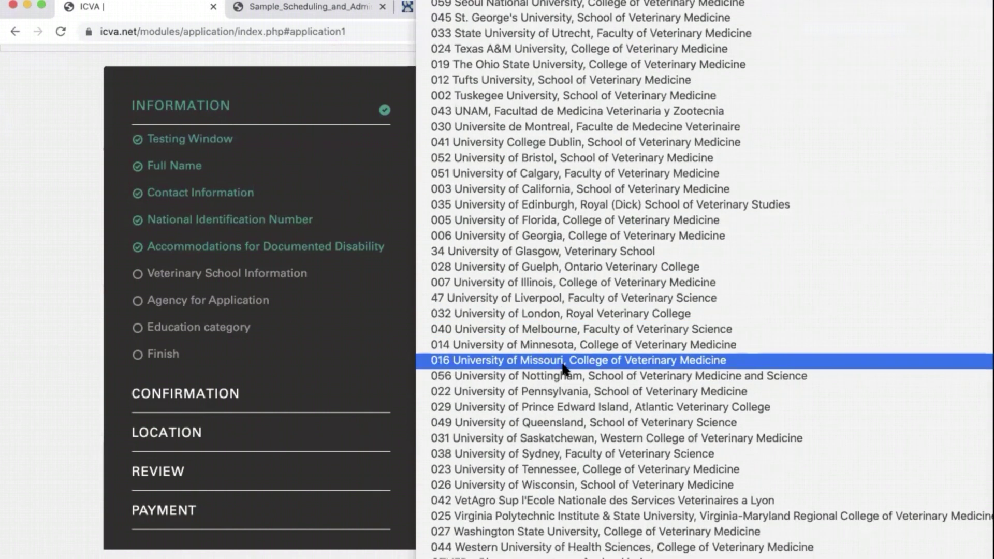
{"action": "left_click", "coordinate": [557, 469]}
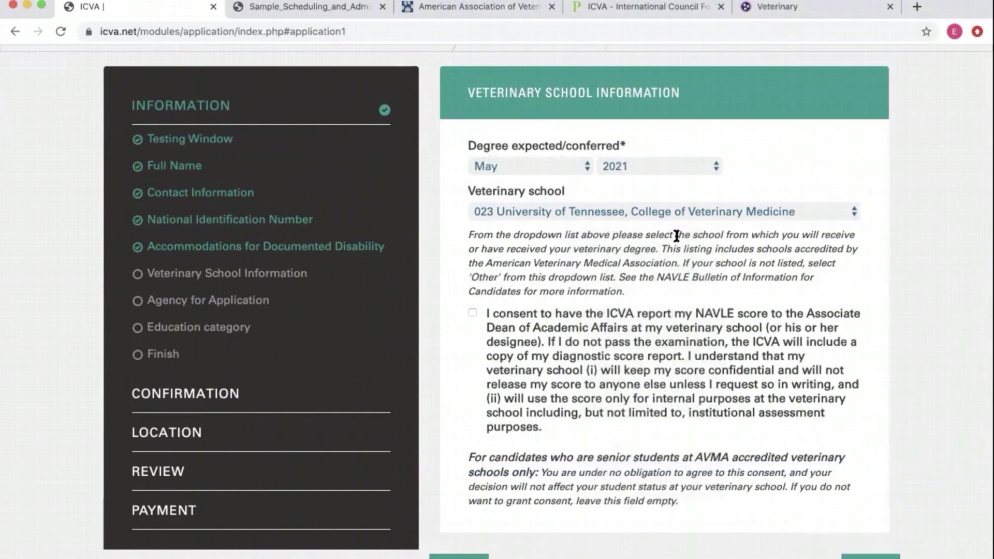
- Consent to reporting the NAVLE score to the school and move on to Agency for Application
{"action": "scroll", "coordinate": [603, 314], "scroll_direction": "down", "scroll_amount": 3}
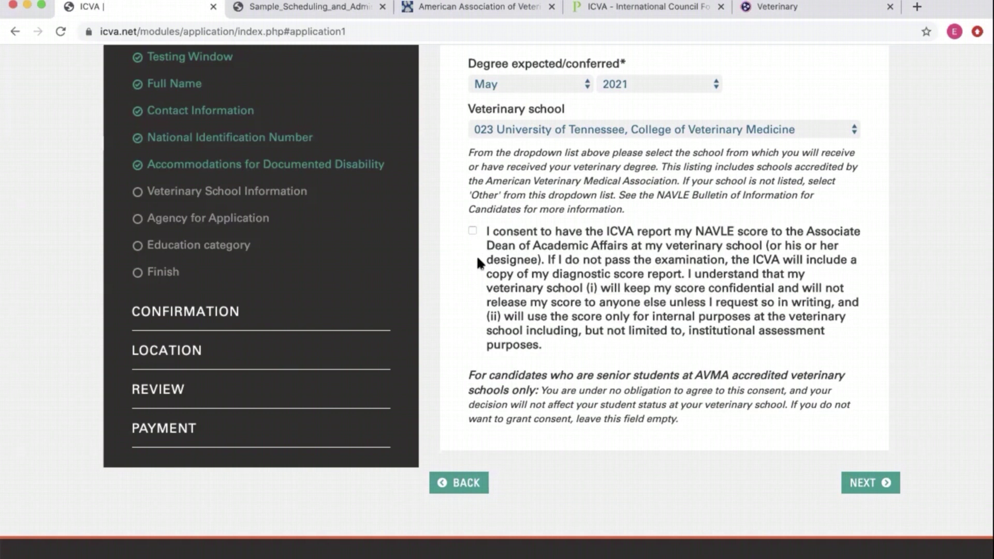
{"action": "left_click", "coordinate": [473, 231]}
{"action": "left_click_drag", "start_coordinate": [565, 390], "coordinate": [785, 396]}
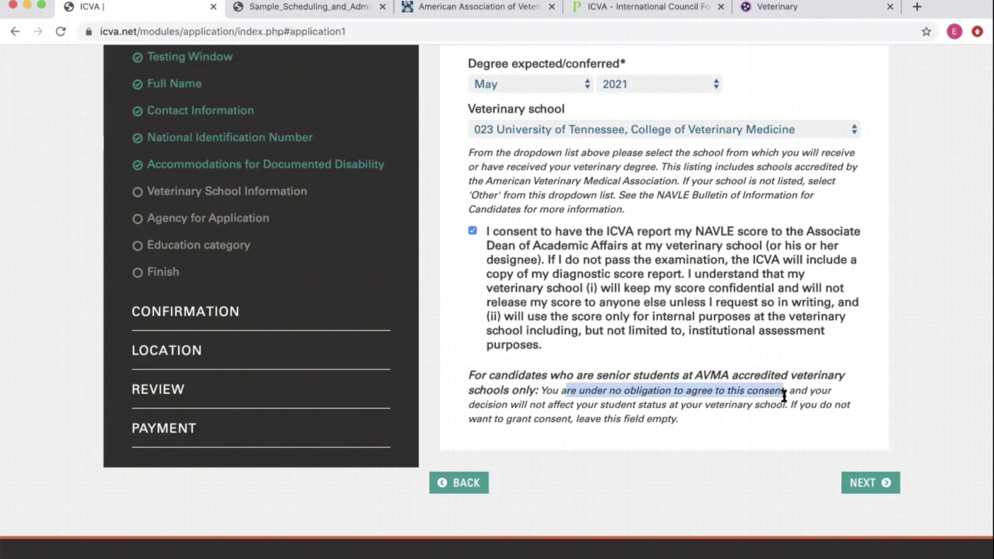
{"action": "left_click", "coordinate": [686, 395]}
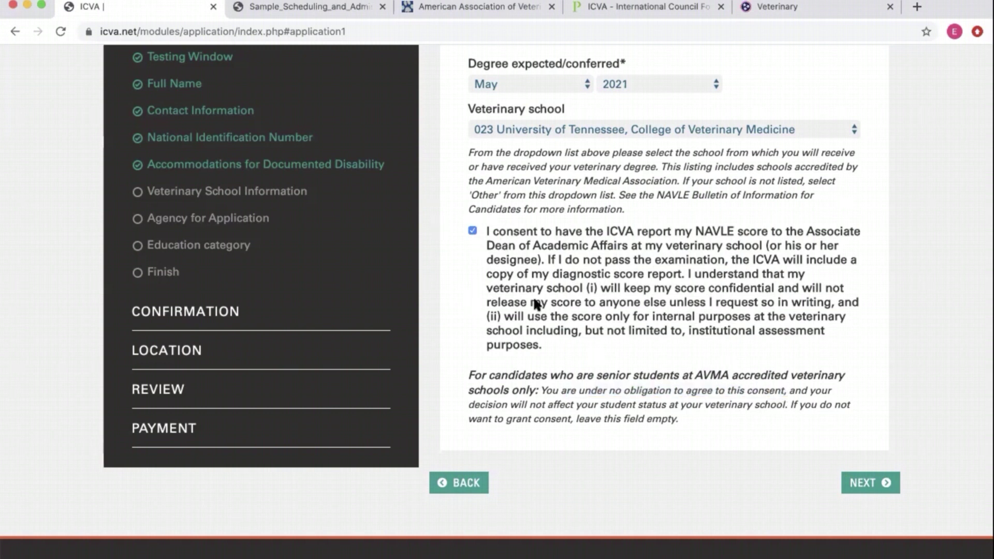
{"action": "left_click", "coordinate": [861, 487]}
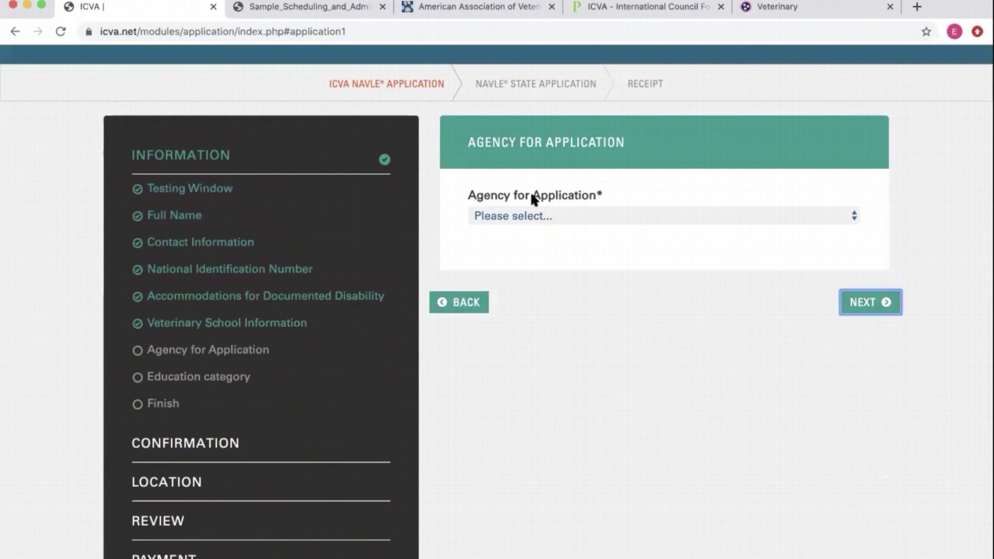
- Choose Georgia State Board of Veterinary Medicine as the licensing agency and continue to Education Category
{"action": "left_click", "coordinate": [523, 217]}
{"action": "left_click", "coordinate": [530, 193]}
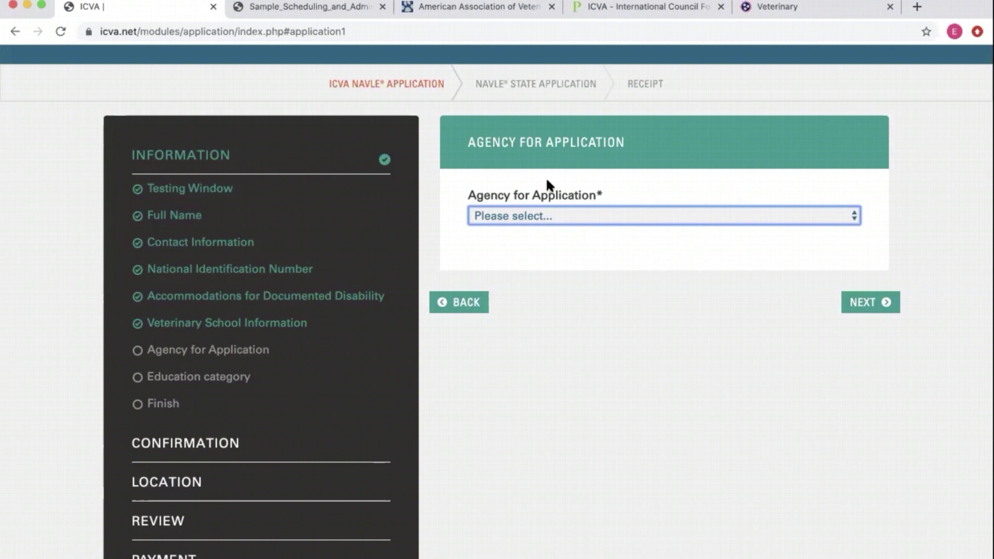
{"action": "left_click", "coordinate": [557, 219]}
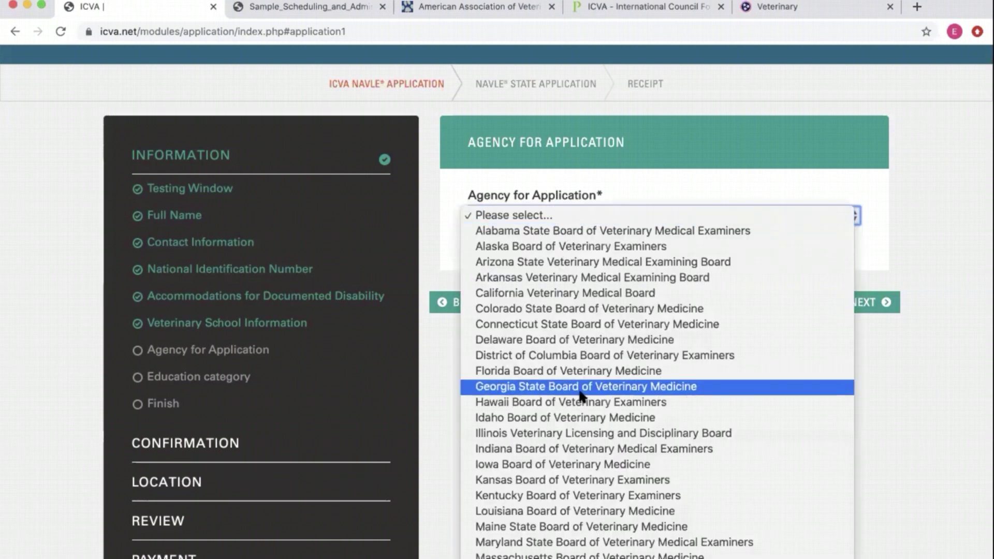
{"action": "scroll", "coordinate": [582, 397], "scroll_direction": "down", "scroll_amount": 10}
{"action": "scroll", "coordinate": [581, 396], "scroll_direction": "down", "scroll_amount": 2}
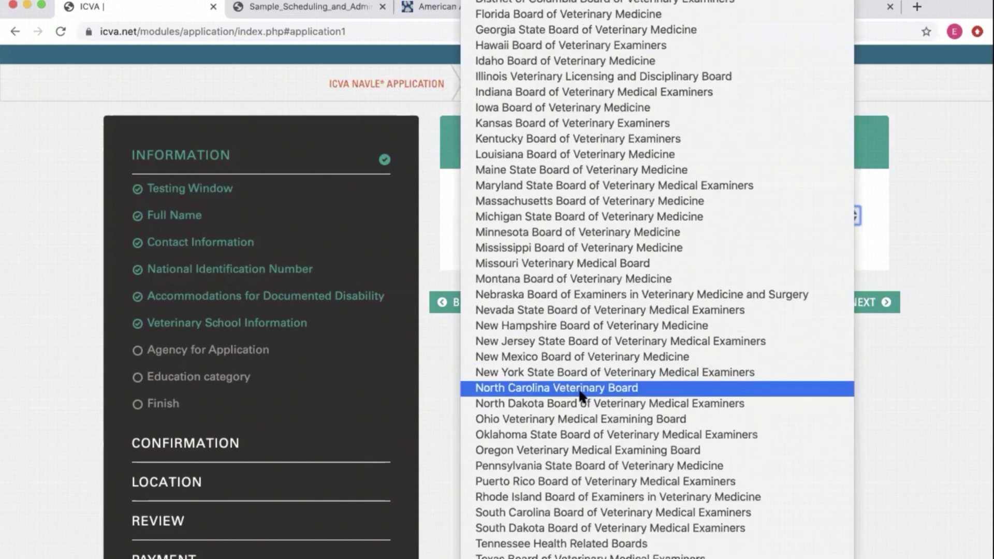
{"action": "scroll", "coordinate": [582, 396], "scroll_direction": "up", "scroll_amount": 4}
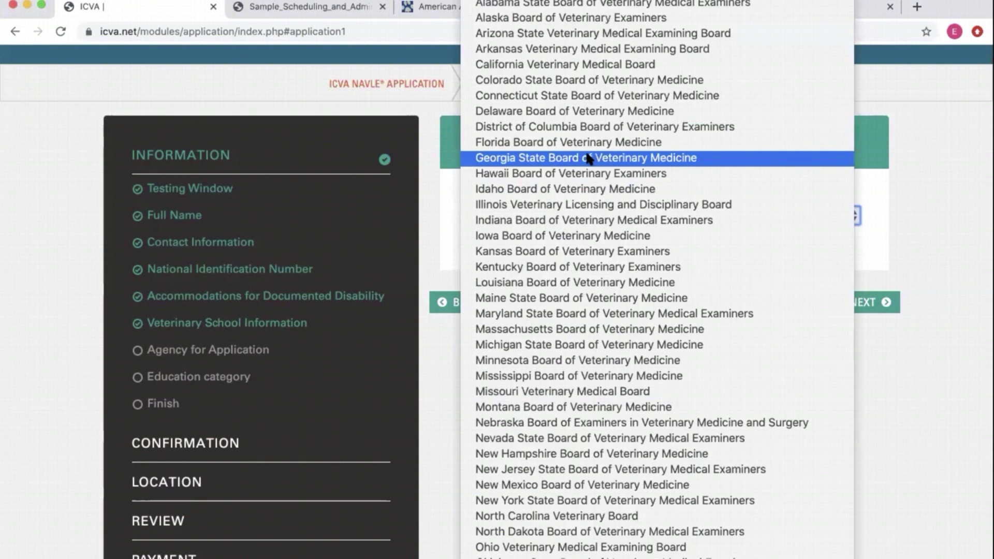
{"action": "left_click", "coordinate": [589, 158]}
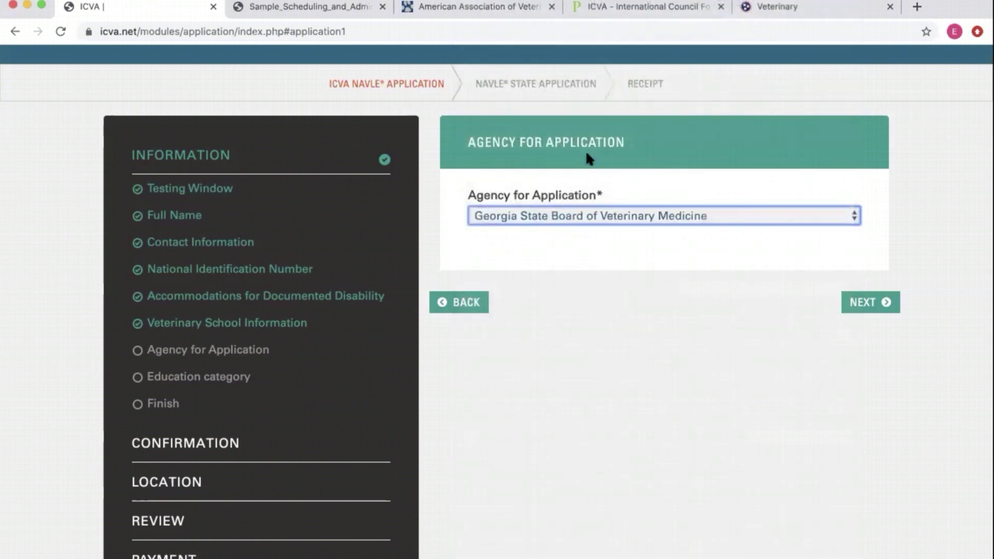
{"action": "left_click", "coordinate": [852, 311]}
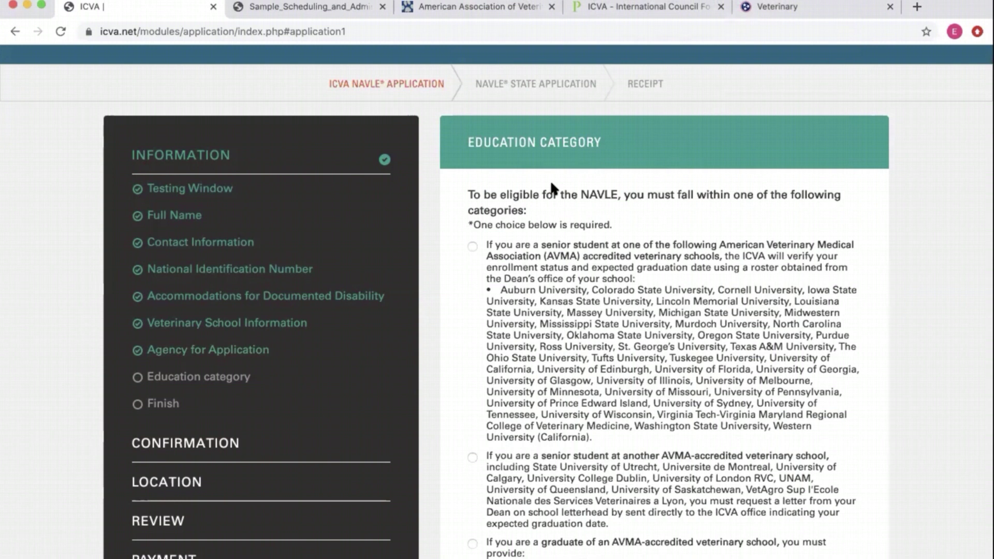
- Pick the senior-student-at-a-listed-AVMA-school education category and continue to the Finish step
{"action": "scroll", "coordinate": [553, 268], "scroll_direction": "down", "scroll_amount": 1}
{"action": "scroll", "coordinate": [554, 267], "scroll_direction": "down", "scroll_amount": 3}
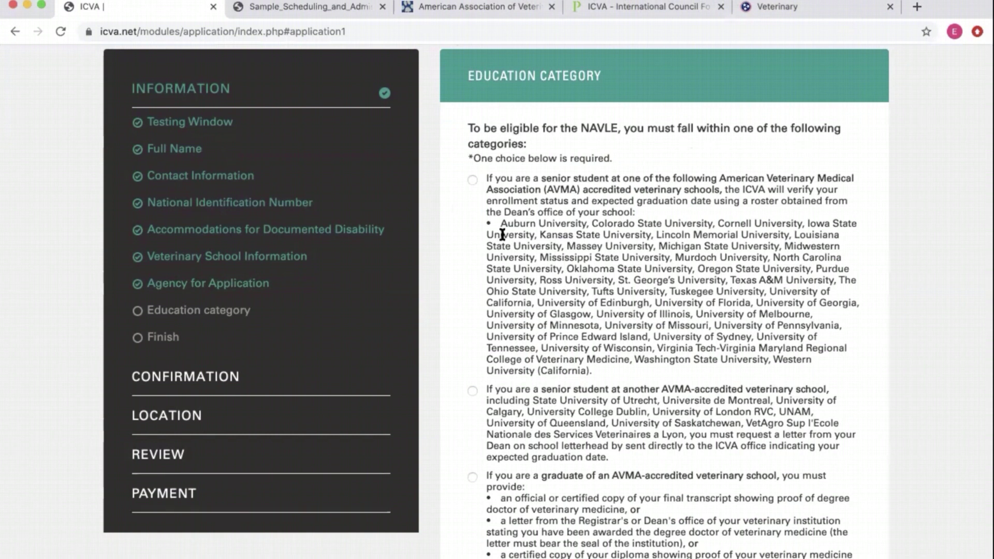
{"action": "scroll", "coordinate": [502, 231], "scroll_direction": "down", "scroll_amount": 3}
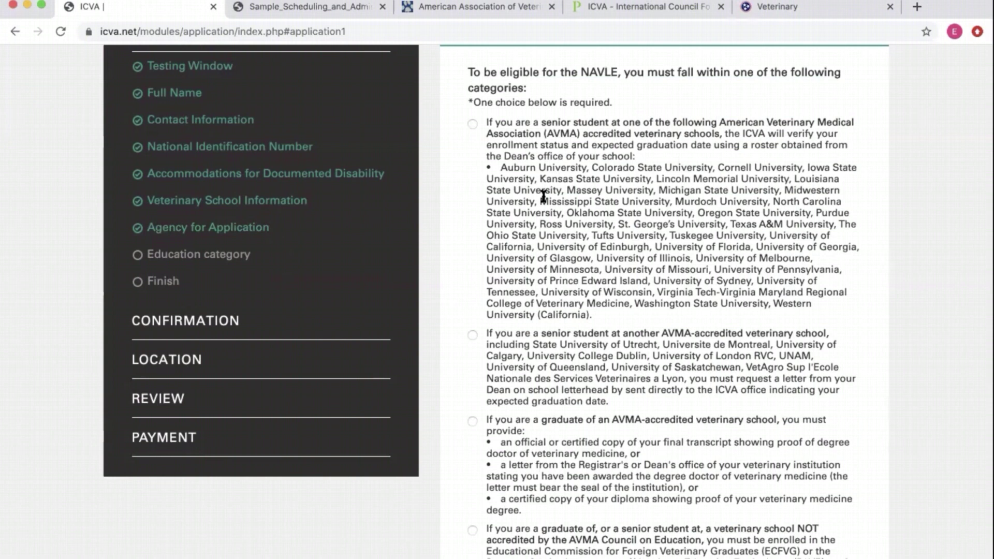
{"action": "scroll", "coordinate": [534, 400], "scroll_direction": "down", "scroll_amount": 6}
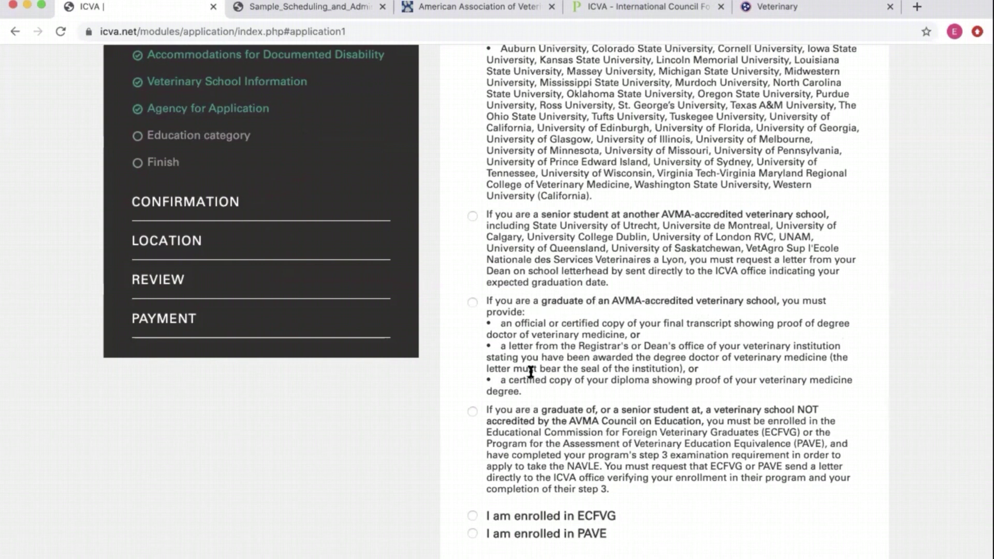
{"action": "scroll", "coordinate": [524, 406], "scroll_direction": "up", "scroll_amount": 2}
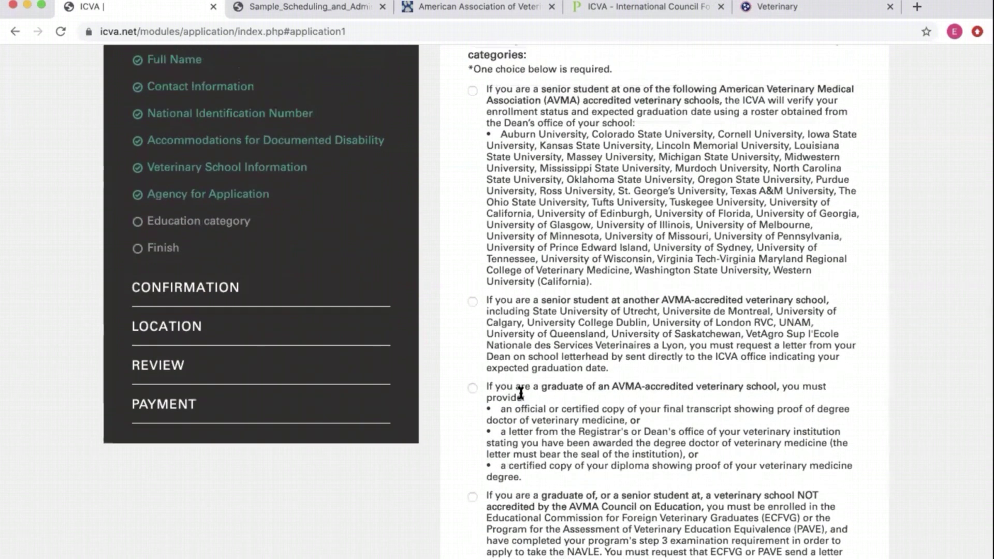
{"action": "scroll", "coordinate": [477, 145], "scroll_direction": "up", "scroll_amount": 1}
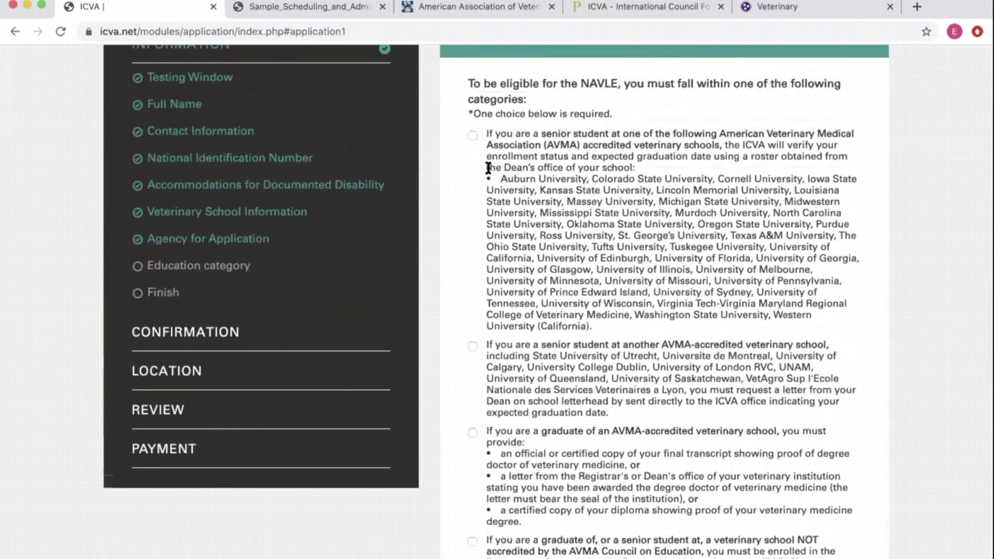
{"action": "left_click", "coordinate": [471, 135]}
{"action": "scroll", "coordinate": [781, 254], "scroll_direction": "down", "scroll_amount": 5}
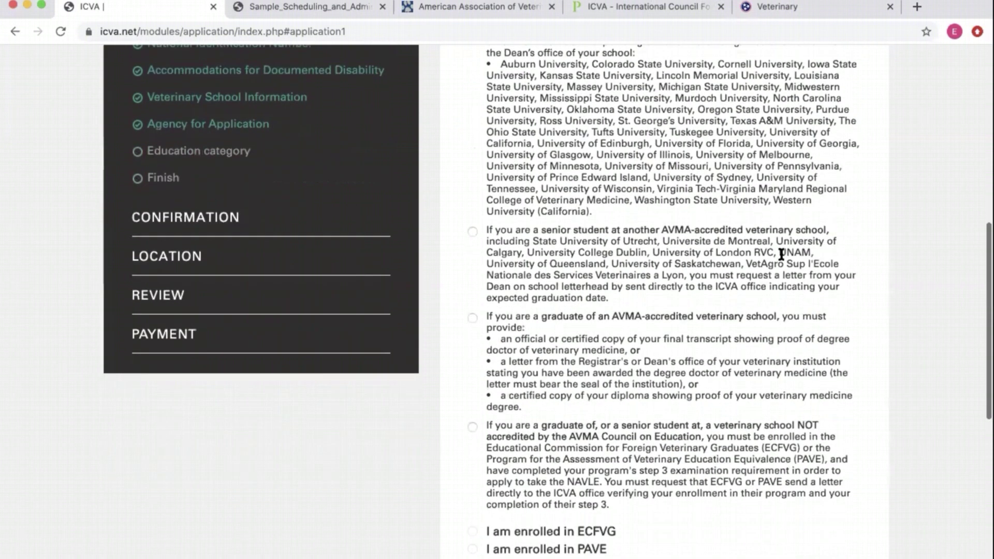
{"action": "scroll", "coordinate": [601, 346], "scroll_direction": "down", "scroll_amount": 3}
{"action": "scroll", "coordinate": [601, 346], "scroll_direction": "up", "scroll_amount": 6}
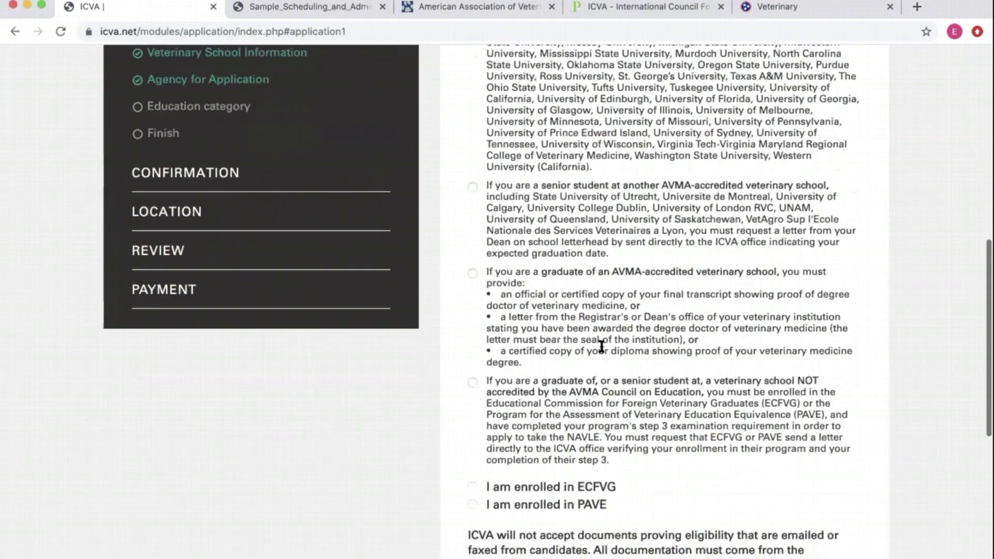
{"action": "scroll", "coordinate": [542, 280], "scroll_direction": "down", "scroll_amount": 2}
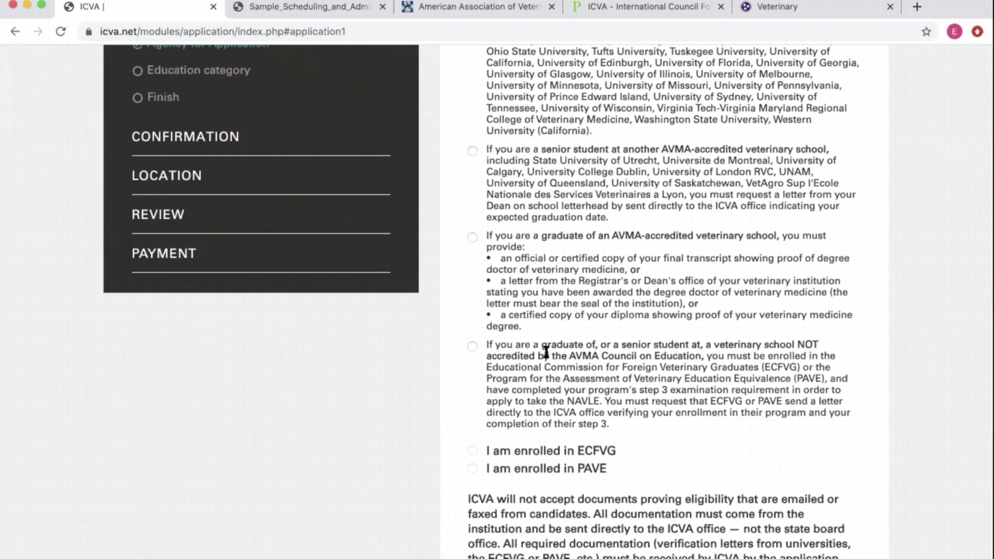
{"action": "scroll", "coordinate": [575, 419], "scroll_direction": "down", "scroll_amount": 3}
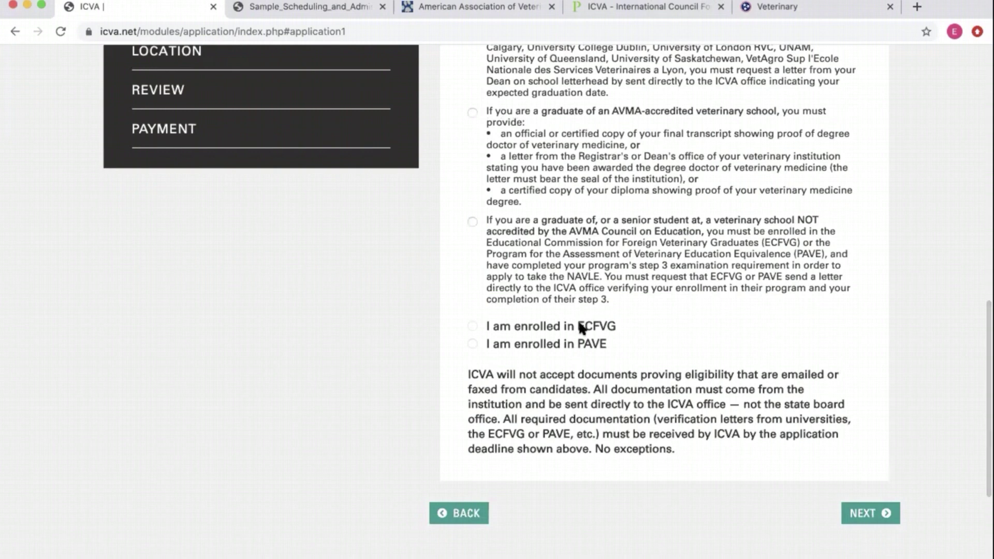
{"action": "scroll", "coordinate": [573, 319], "scroll_direction": "up", "scroll_amount": 15}
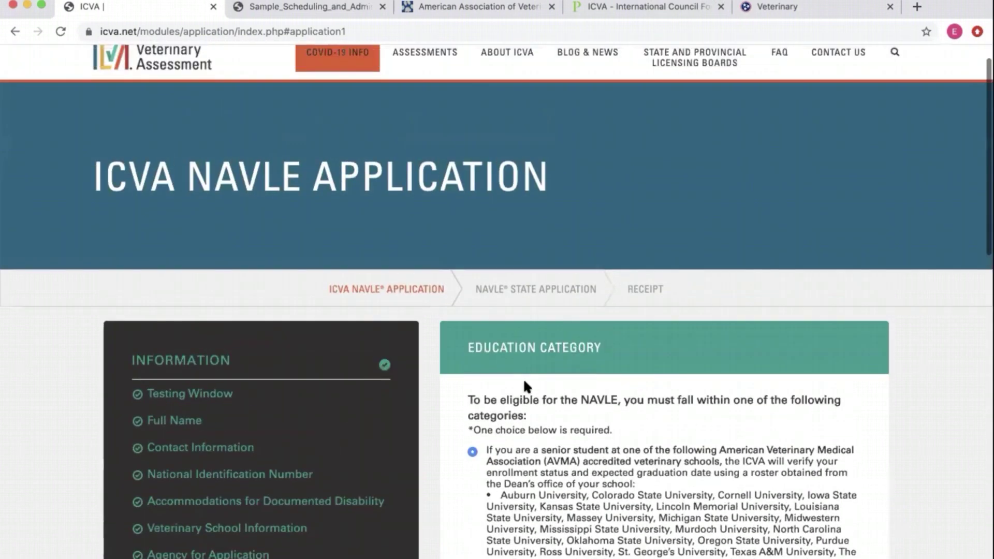
{"action": "scroll", "coordinate": [524, 383], "scroll_direction": "down", "scroll_amount": 15}
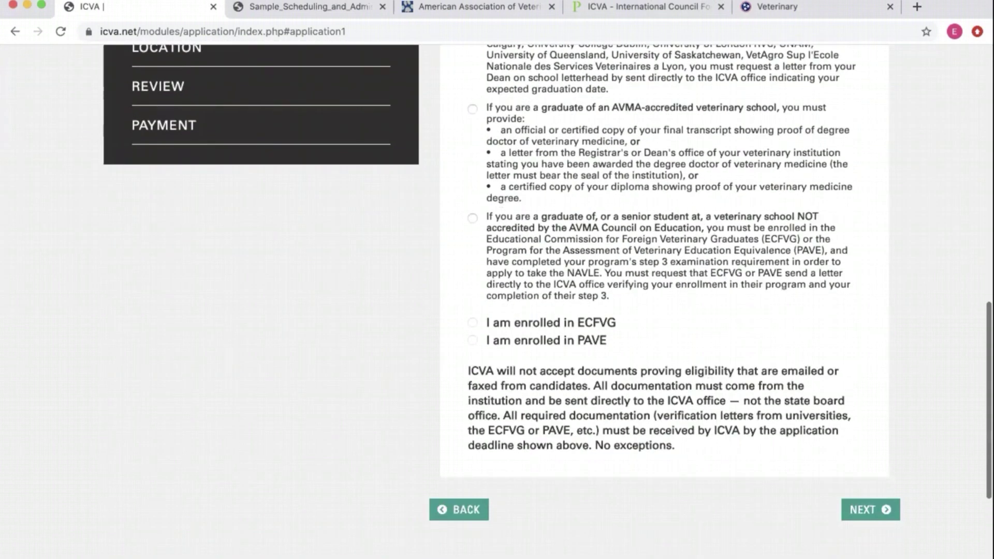
{"action": "left_click", "coordinate": [863, 509]}
{"action": "scroll", "coordinate": [697, 316], "scroll_direction": "up", "scroll_amount": 6}
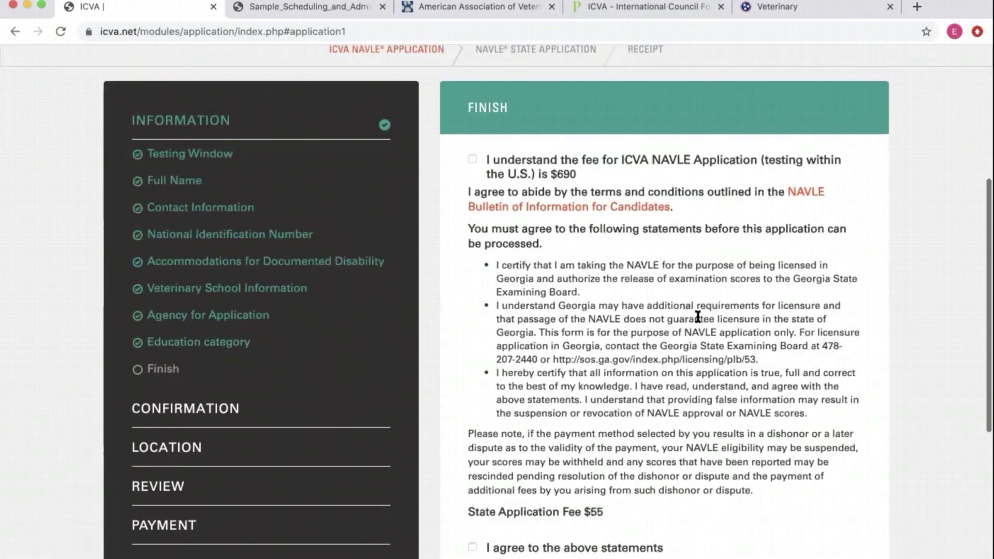
{"action": "scroll", "coordinate": [696, 314], "scroll_direction": "down", "scroll_amount": 3}
{"action": "scroll", "coordinate": [663, 269], "scroll_direction": "up", "scroll_amount": 1}
{"action": "scroll", "coordinate": [623, 220], "scroll_direction": "up", "scroll_amount": 1}
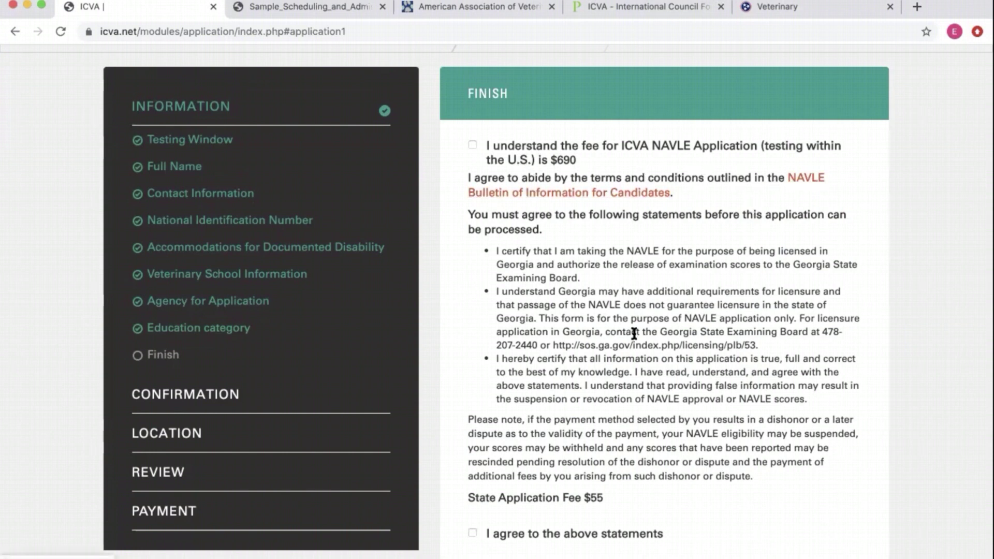
{"action": "scroll", "coordinate": [634, 334], "scroll_direction": "down", "scroll_amount": 3}
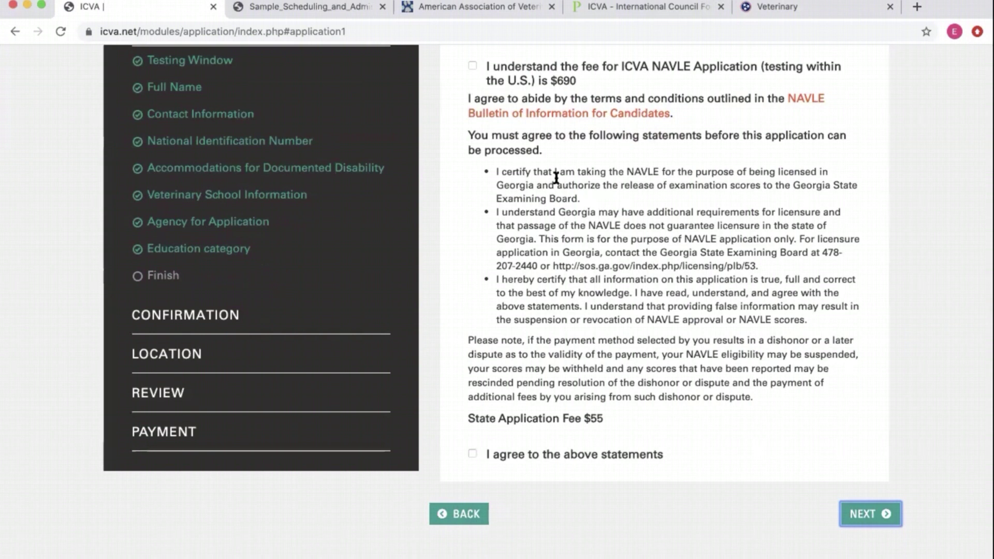
{"action": "left_click_drag", "start_coordinate": [492, 174], "coordinate": [534, 187]}
{"action": "left_click", "coordinate": [596, 188]}
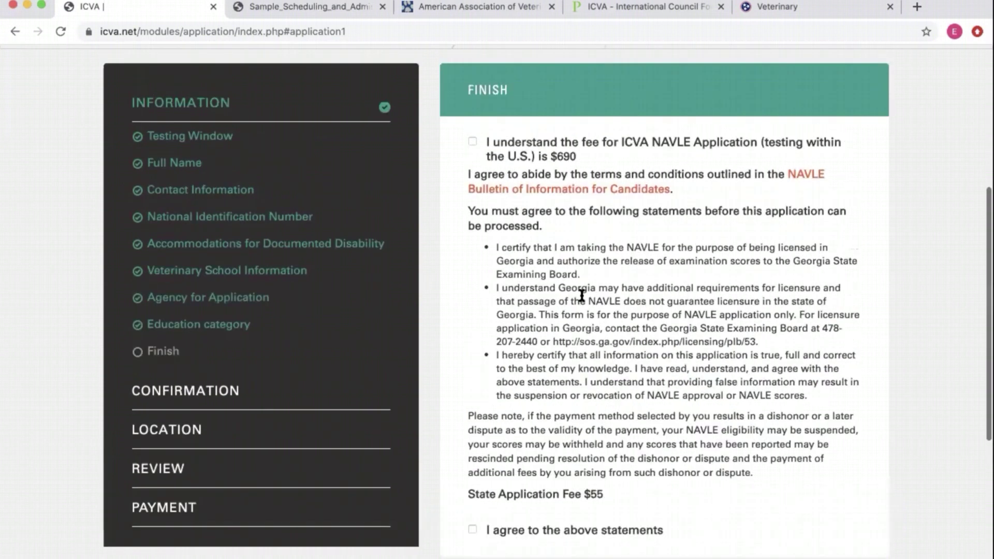
- Acknowledge the $690 ICVA NAVLE application fee and agree to the above statements
{"action": "scroll", "coordinate": [580, 293], "scroll_direction": "up", "scroll_amount": 2}
{"action": "left_click", "coordinate": [472, 107]}
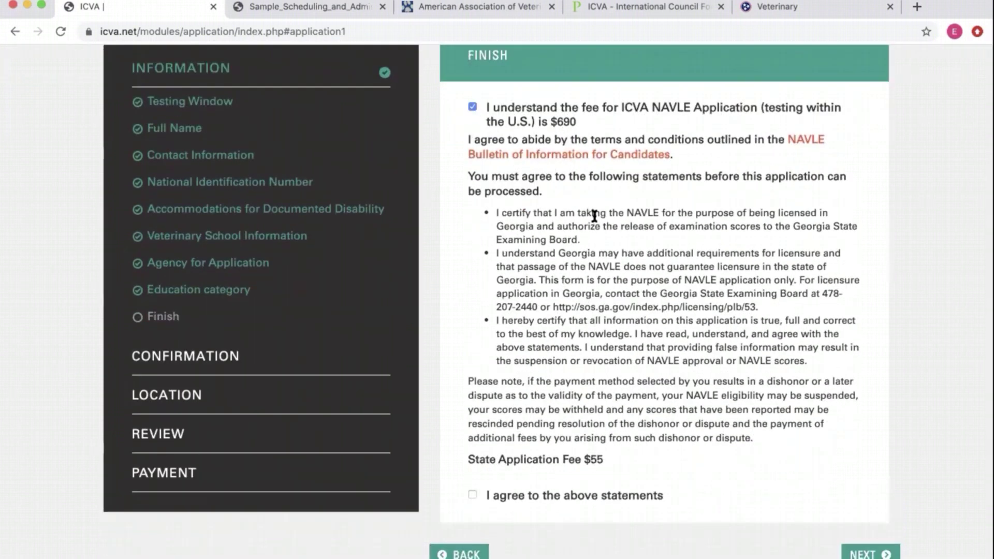
{"action": "scroll", "coordinate": [507, 512], "scroll_direction": "down", "scroll_amount": 2}
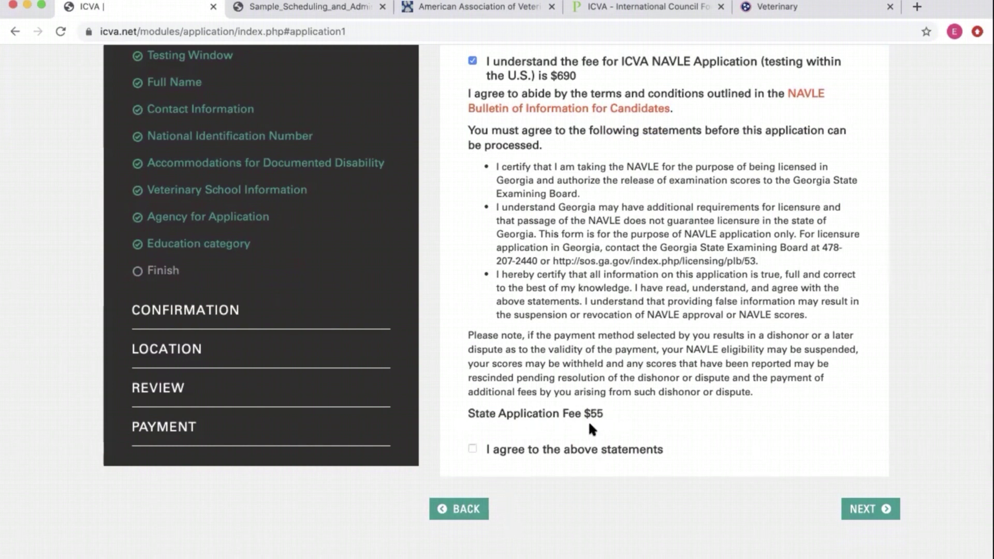
{"action": "left_click", "coordinate": [471, 449]}
- Answer Yes that the name matches the photo ID and proceed to Testing Region Location
{"action": "left_click", "coordinate": [848, 507]}
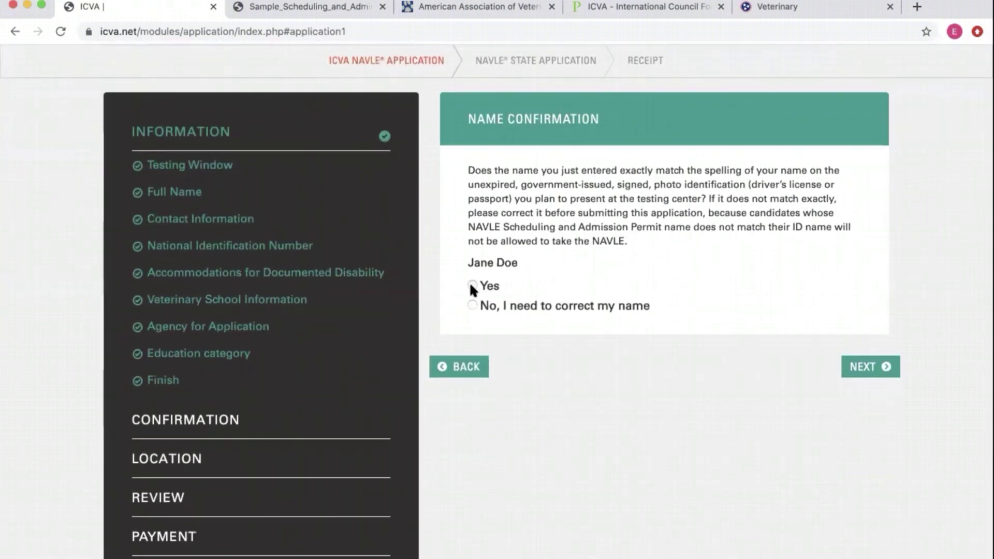
{"action": "left_click", "coordinate": [472, 285]}
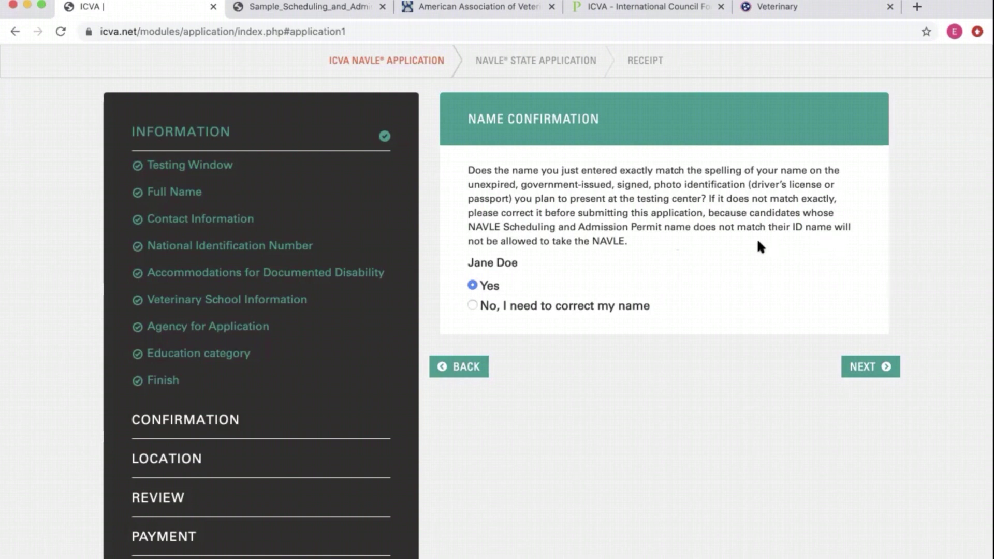
{"action": "left_click", "coordinate": [861, 369]}
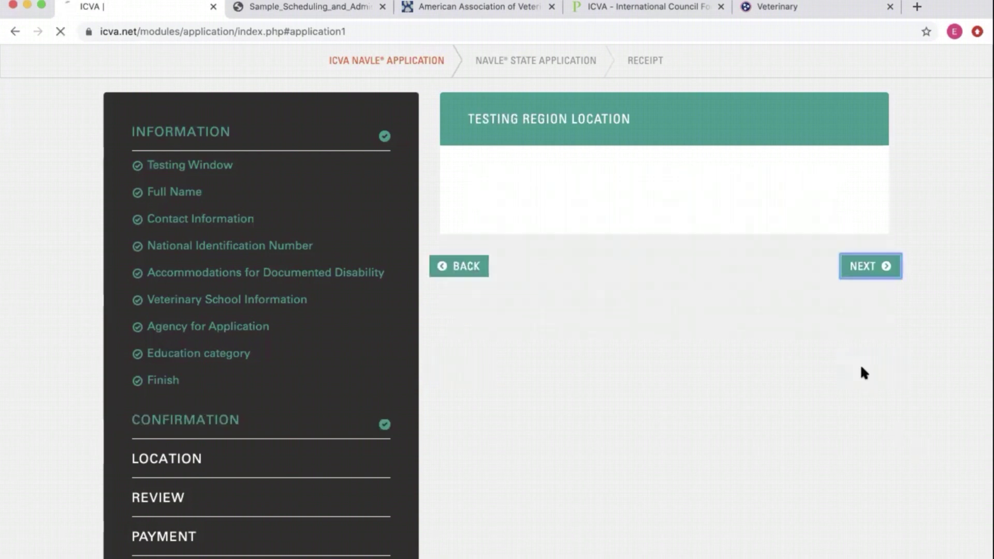
- Select United States as the testing region and continue to the application review
{"action": "scroll", "coordinate": [660, 378], "scroll_direction": "down", "scroll_amount": 6}
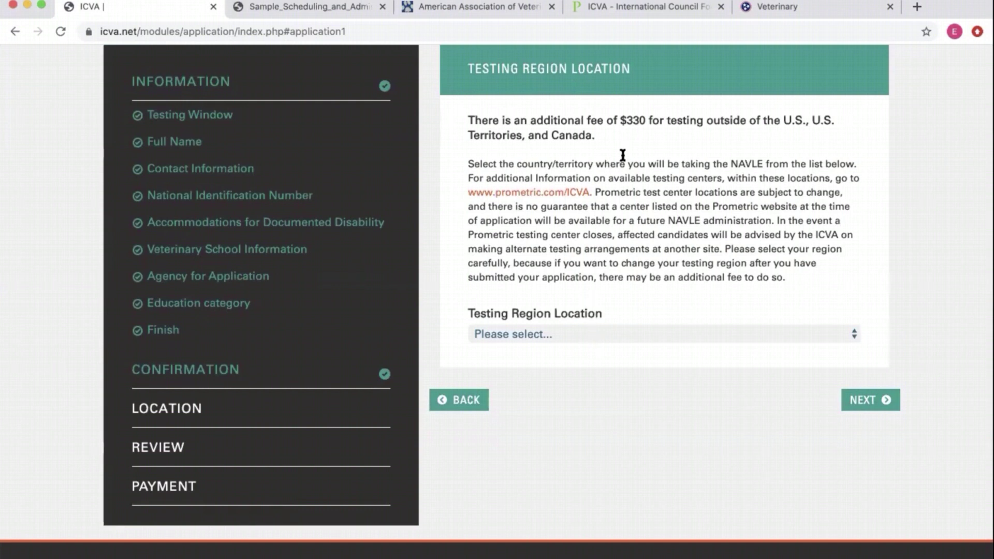
{"action": "scroll", "coordinate": [619, 160], "scroll_direction": "up", "scroll_amount": 1}
{"action": "left_click", "coordinate": [575, 361]}
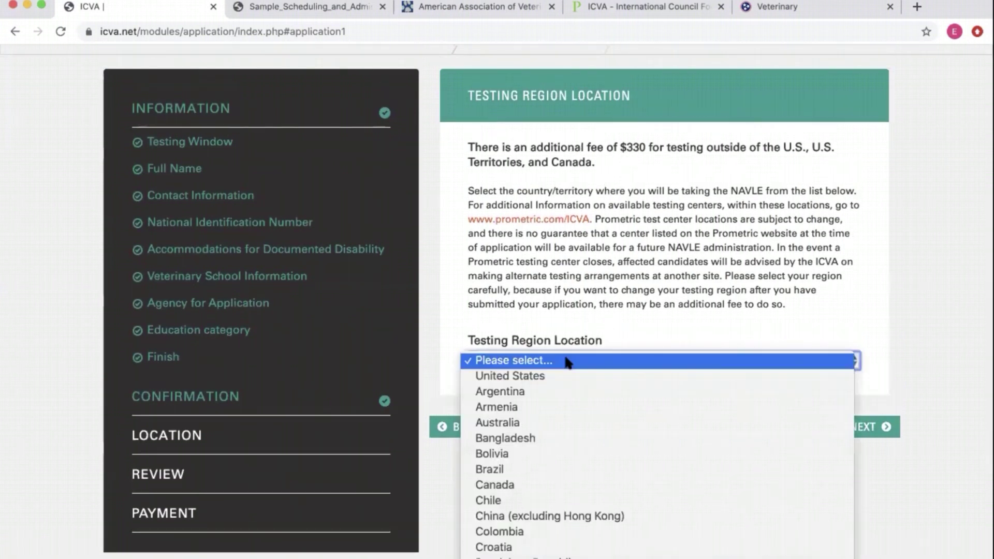
{"action": "left_click", "coordinate": [566, 371]}
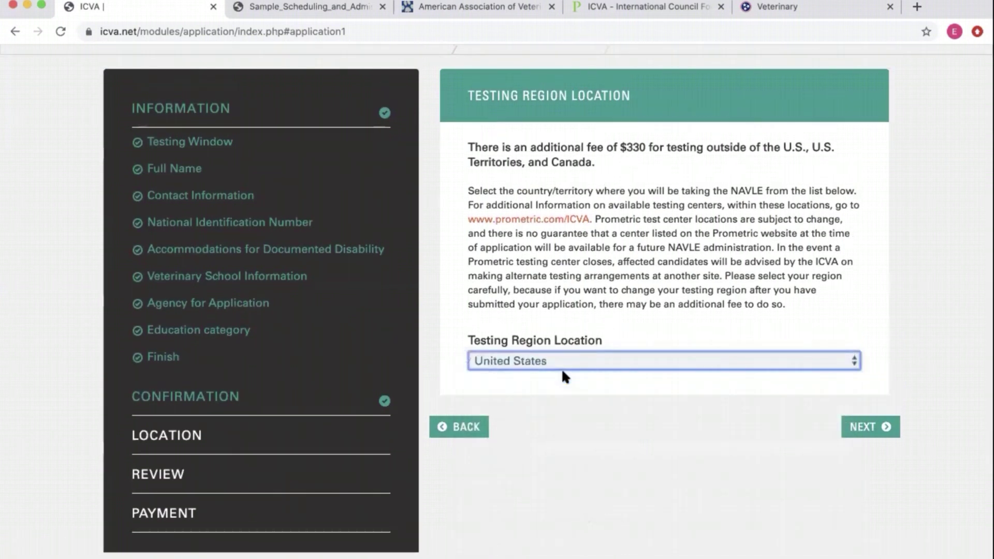
{"action": "left_click", "coordinate": [560, 362]}
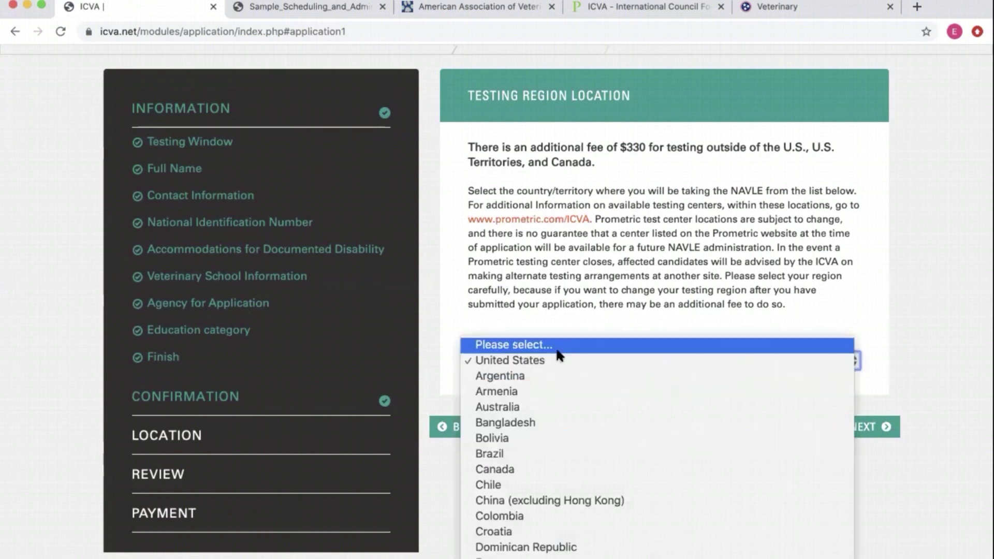
{"action": "left_click", "coordinate": [560, 361]}
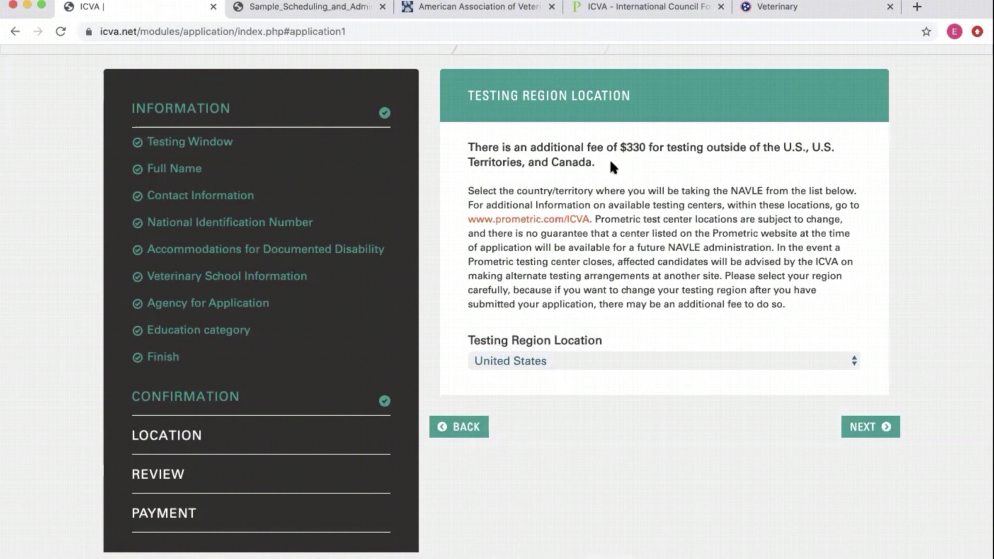
{"action": "left_click_drag", "start_coordinate": [608, 160], "coordinate": [446, 154]}
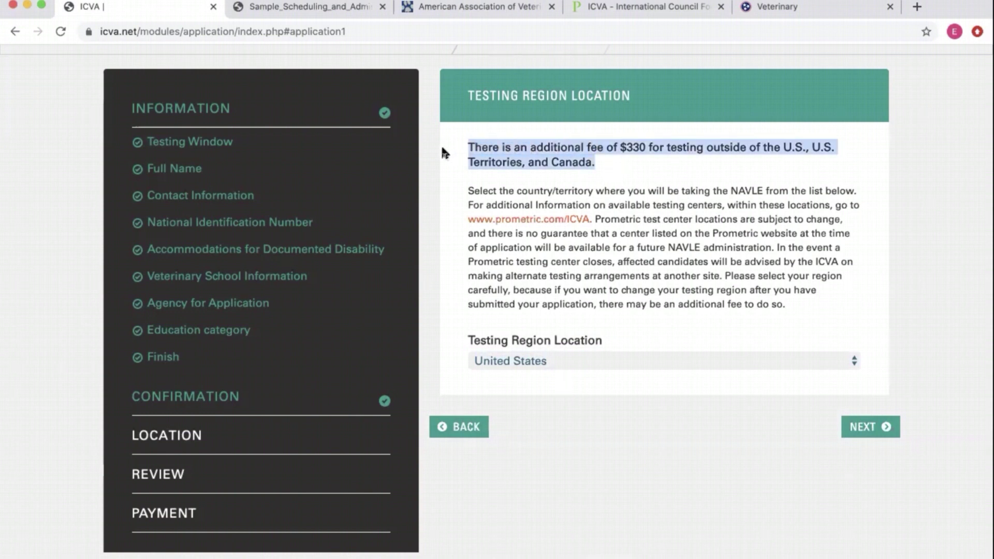
{"action": "left_click", "coordinate": [643, 153]}
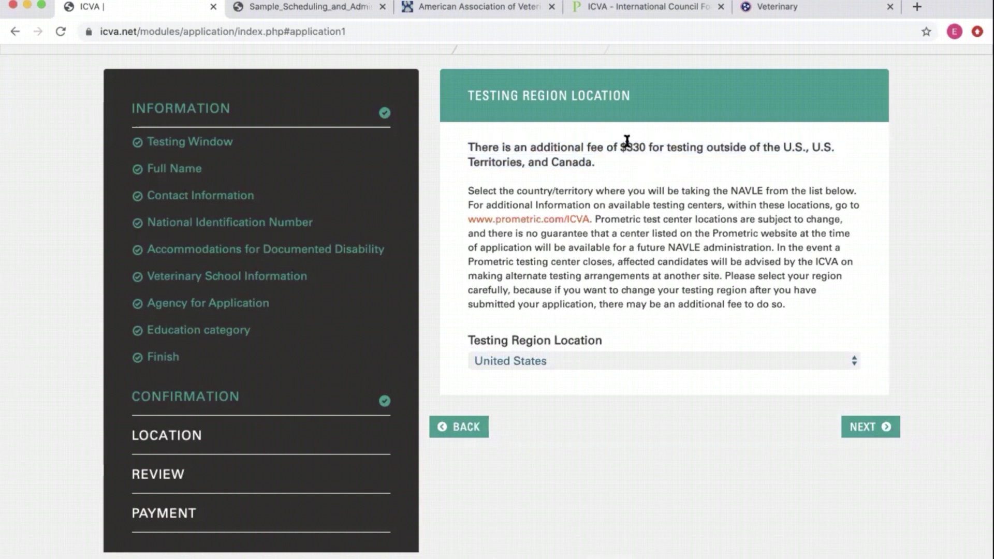
{"action": "left_click", "coordinate": [870, 427]}
{"action": "scroll", "coordinate": [870, 426], "scroll_direction": "down", "scroll_amount": 15}
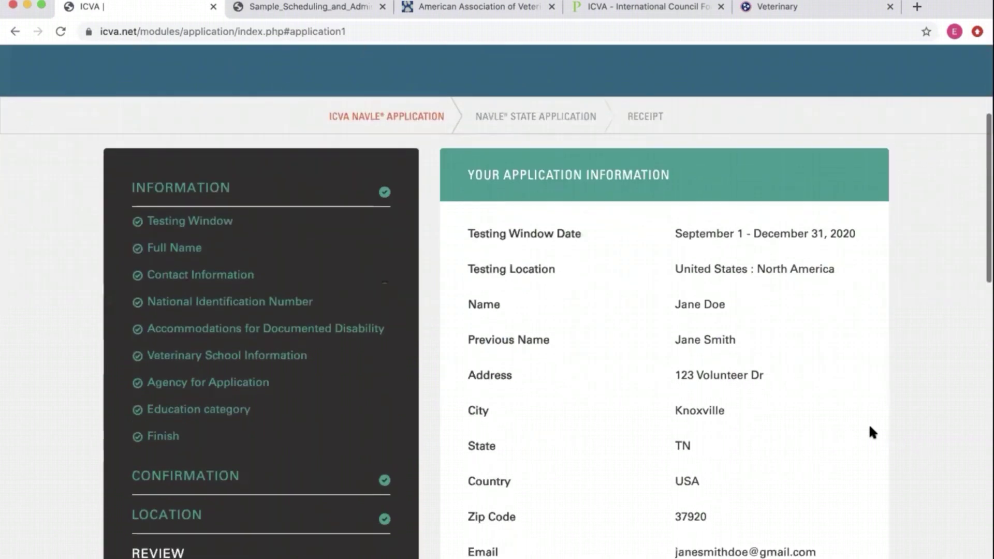
- Look over the application summary and continue to the Make Payment step
{"action": "scroll", "coordinate": [873, 432], "scroll_direction": "down", "scroll_amount": 3}
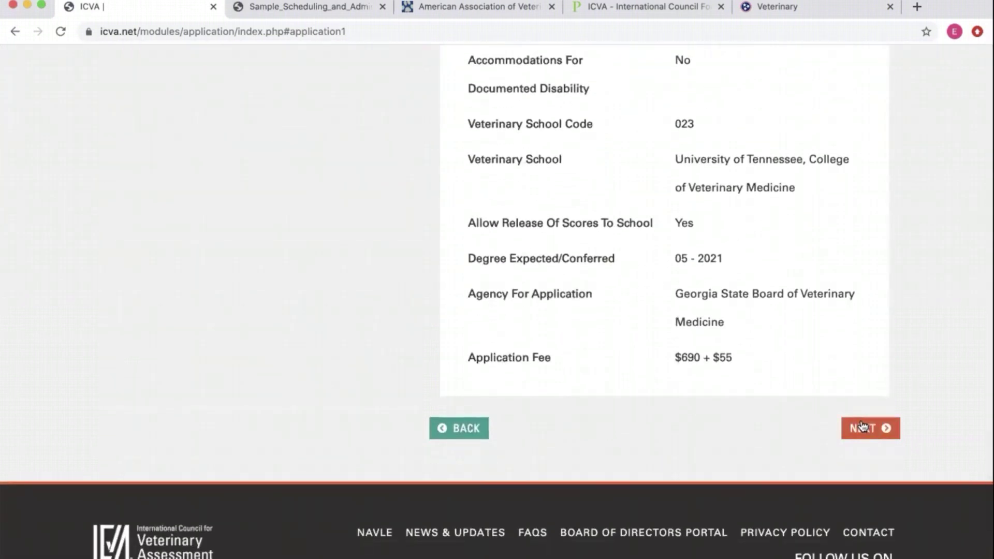
{"action": "left_click", "coordinate": [845, 425]}
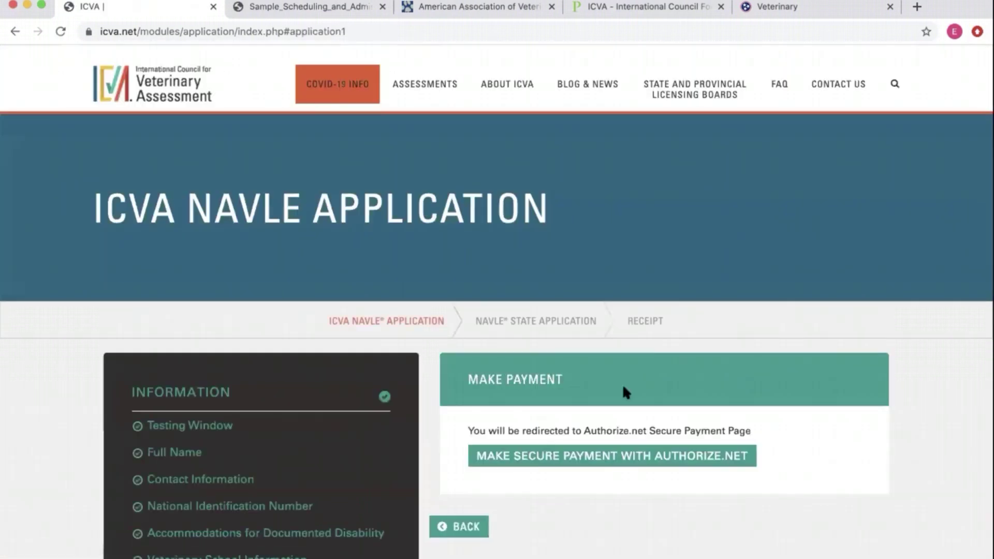
{"action": "scroll", "coordinate": [624, 389], "scroll_direction": "down", "scroll_amount": 3}
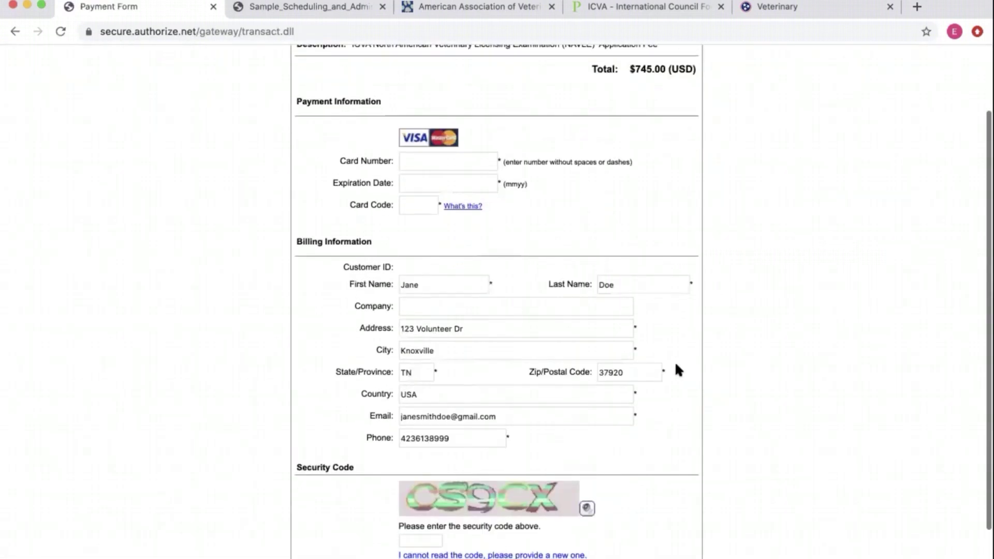
- Look over the $745.00 Authorize.net payment form without paying, then go back to ICVA
{"action": "scroll", "coordinate": [676, 364], "scroll_direction": "up", "scroll_amount": 2}
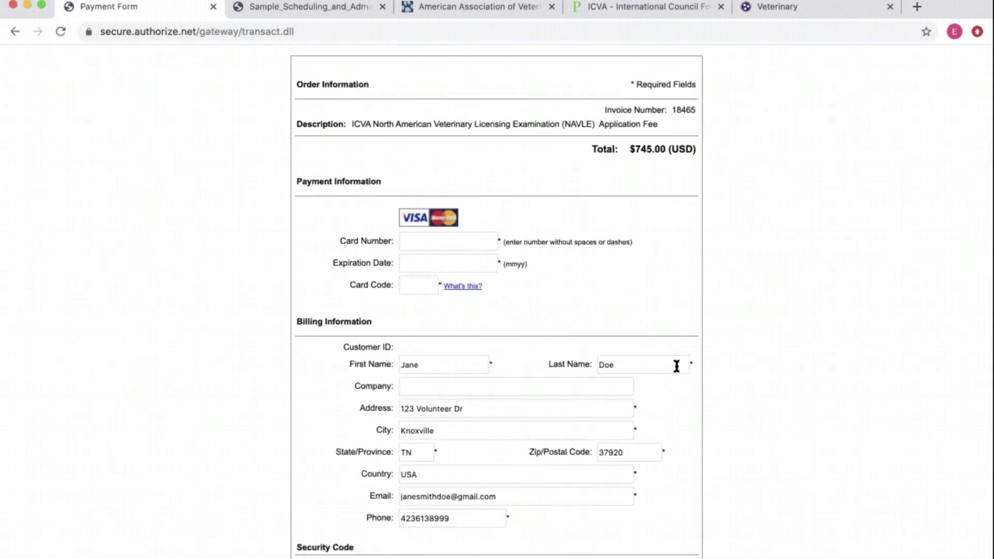
{"action": "scroll", "coordinate": [480, 279], "scroll_direction": "down", "scroll_amount": 3}
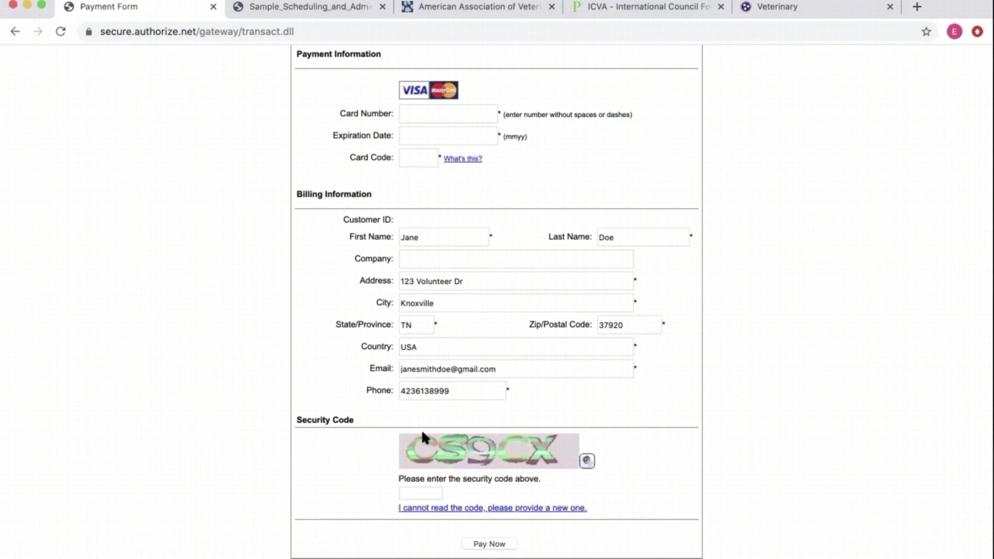
{"action": "scroll", "coordinate": [350, 423], "scroll_direction": "up", "scroll_amount": 3}
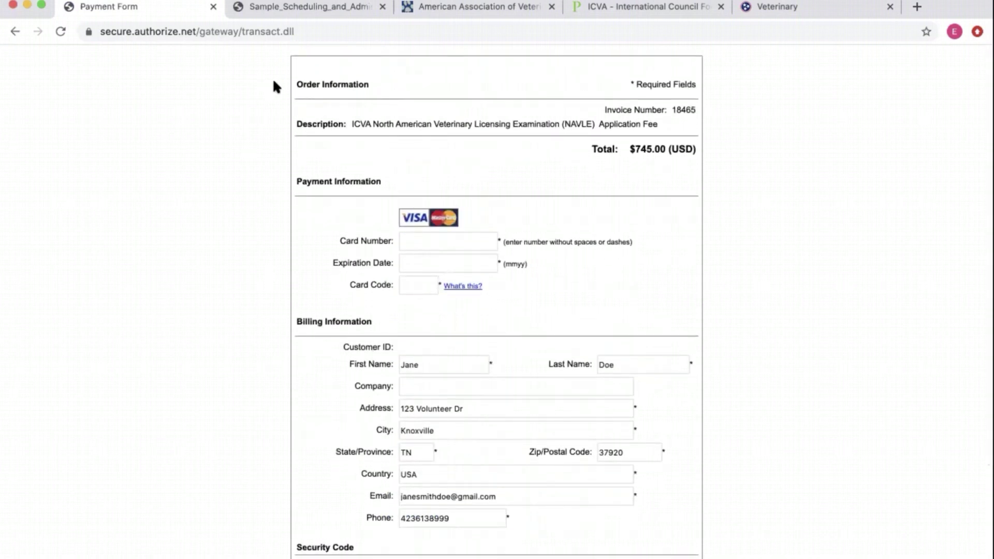
{"action": "left_click", "coordinate": [15, 32]}
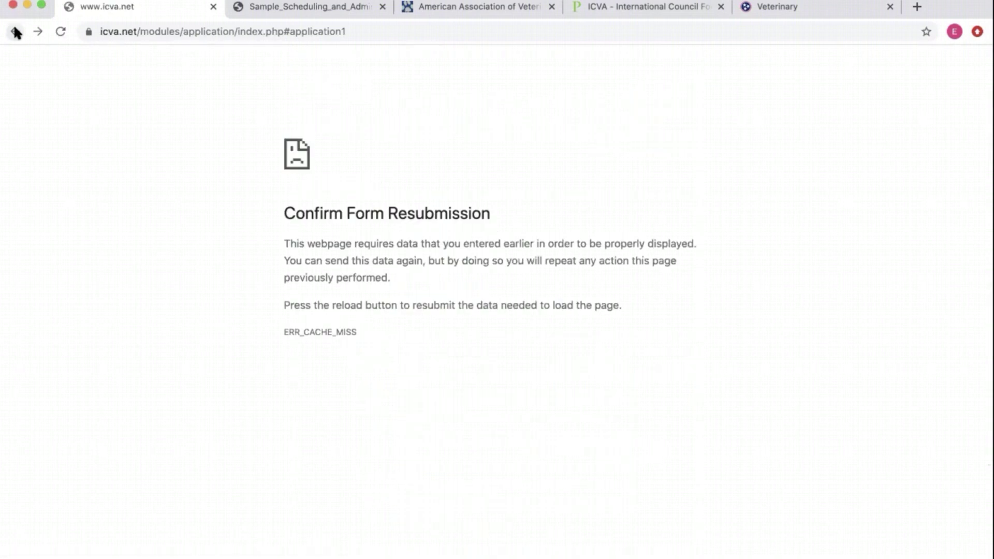
- Load icva.net and open the NAVLE page from the Assessments menu
{"action": "left_click", "coordinate": [150, 36]}
{"action": "type", "text": "icva.net"}
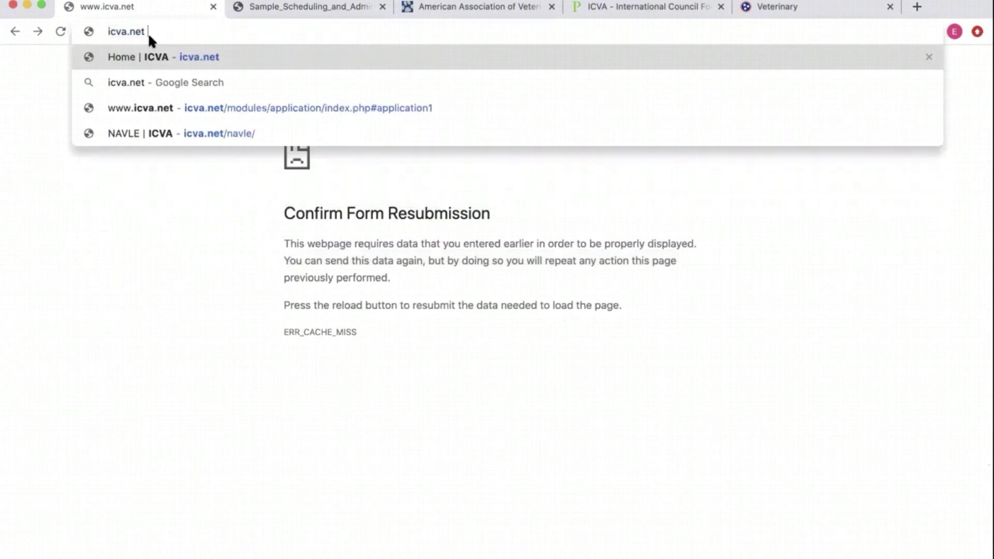
{"action": "key", "text": "Return"}
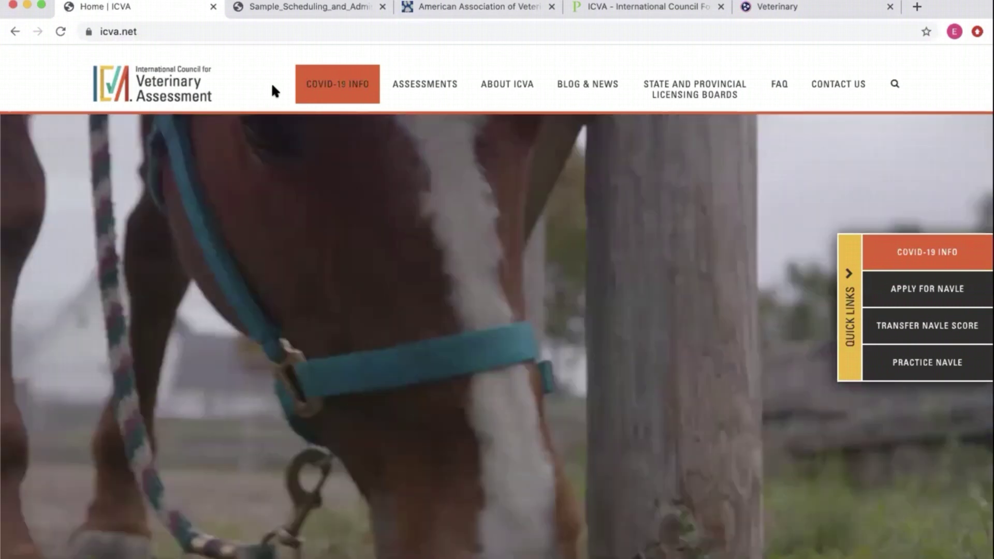
{"action": "mouse_move", "coordinate": [405, 87]}
{"action": "left_click", "coordinate": [347, 135]}
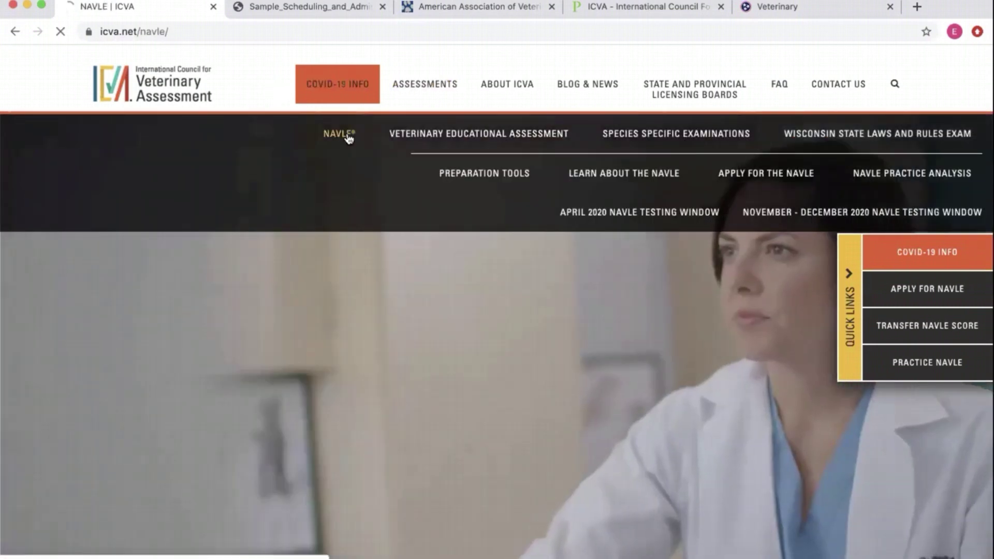
{"action": "scroll", "coordinate": [339, 347], "scroll_direction": "down", "scroll_amount": 5}
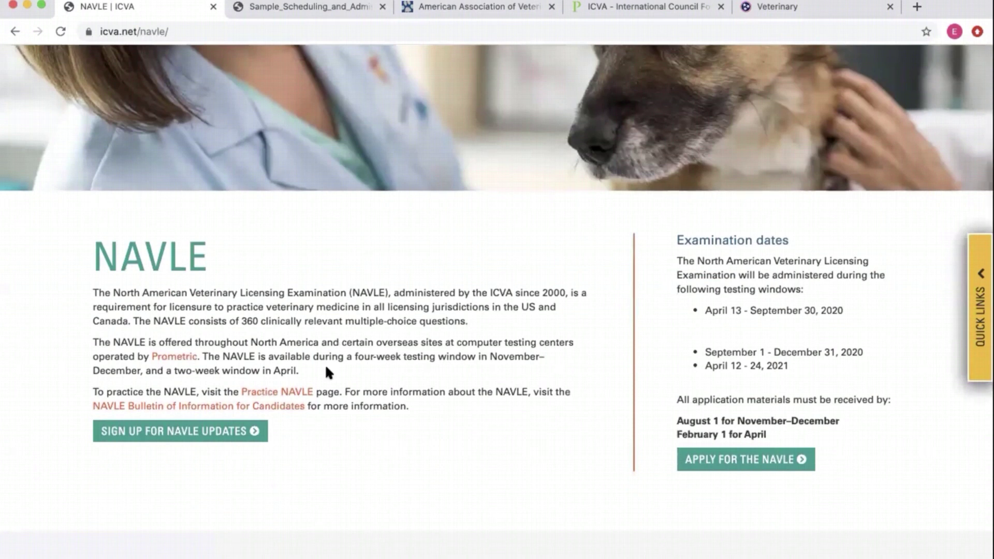
- Read the 2020-2021 NAVLE Bulletin PDF down to the Application and Approval Process, then return
{"action": "left_click", "coordinate": [282, 406]}
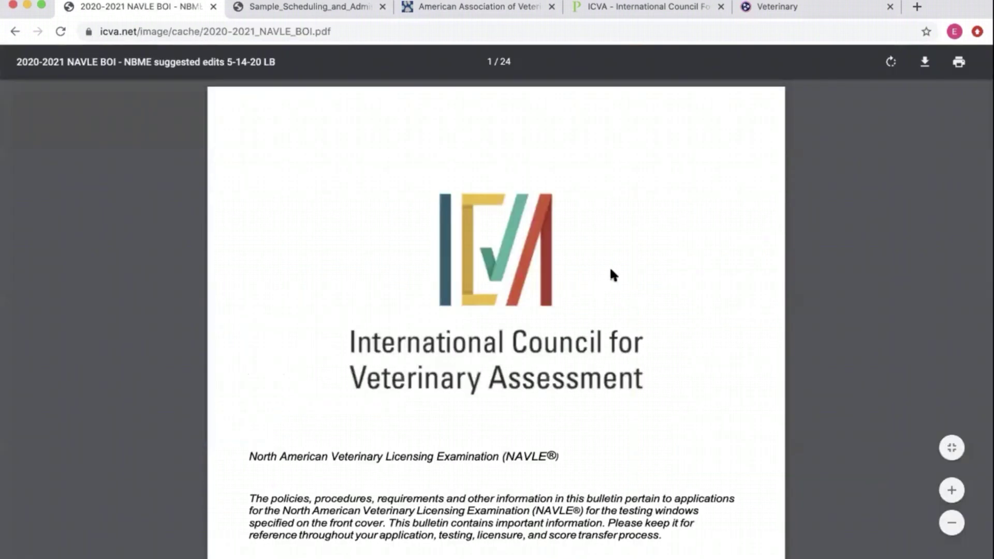
{"action": "scroll", "coordinate": [542, 367], "scroll_direction": "down", "scroll_amount": 2}
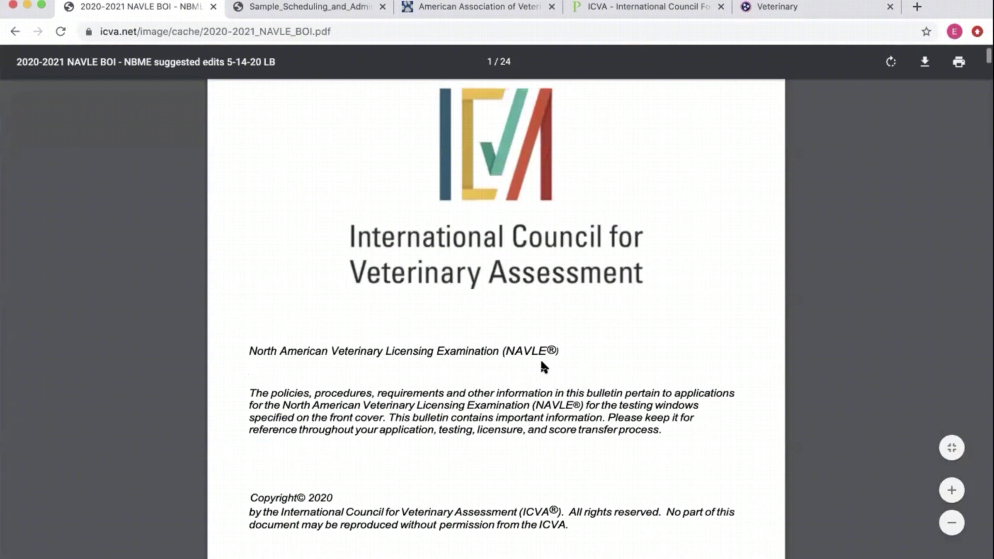
{"action": "scroll", "coordinate": [543, 366], "scroll_direction": "up", "scroll_amount": 2}
{"action": "scroll", "coordinate": [303, 285], "scroll_direction": "down", "scroll_amount": 7}
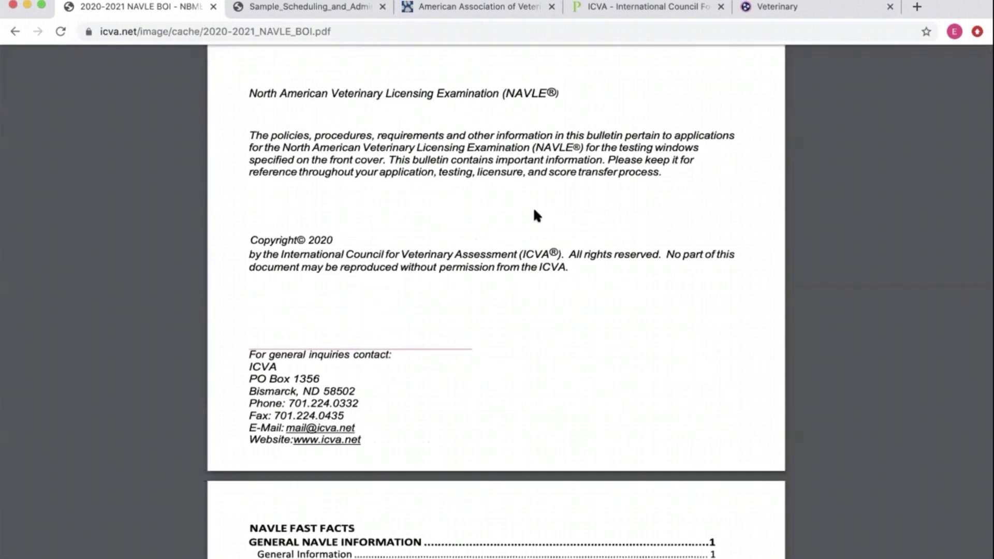
{"action": "scroll", "coordinate": [535, 215], "scroll_direction": "down", "scroll_amount": 6}
{"action": "scroll", "coordinate": [536, 214], "scroll_direction": "down", "scroll_amount": 10}
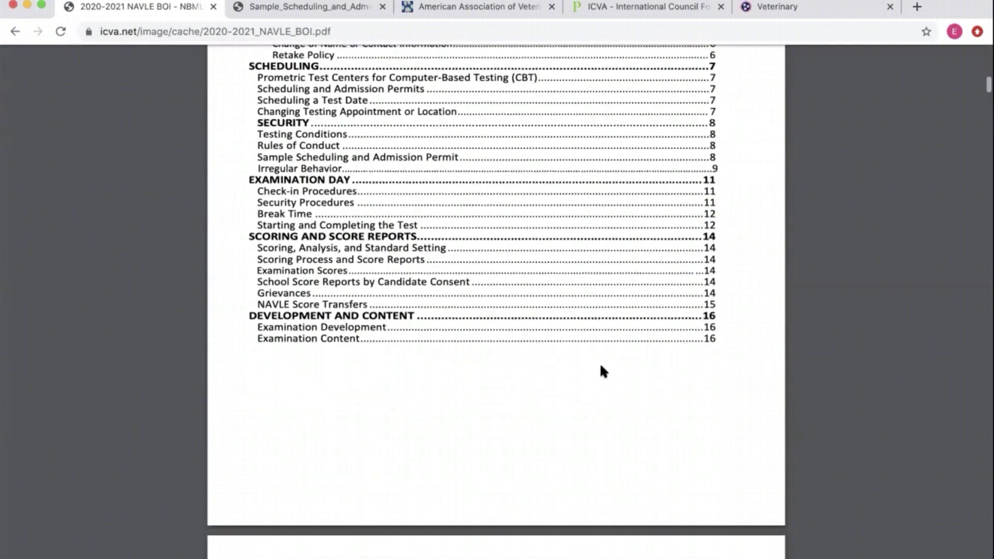
{"action": "scroll", "coordinate": [601, 370], "scroll_direction": "up", "scroll_amount": 3}
{"action": "scroll", "coordinate": [601, 370], "scroll_direction": "up", "scroll_amount": 6}
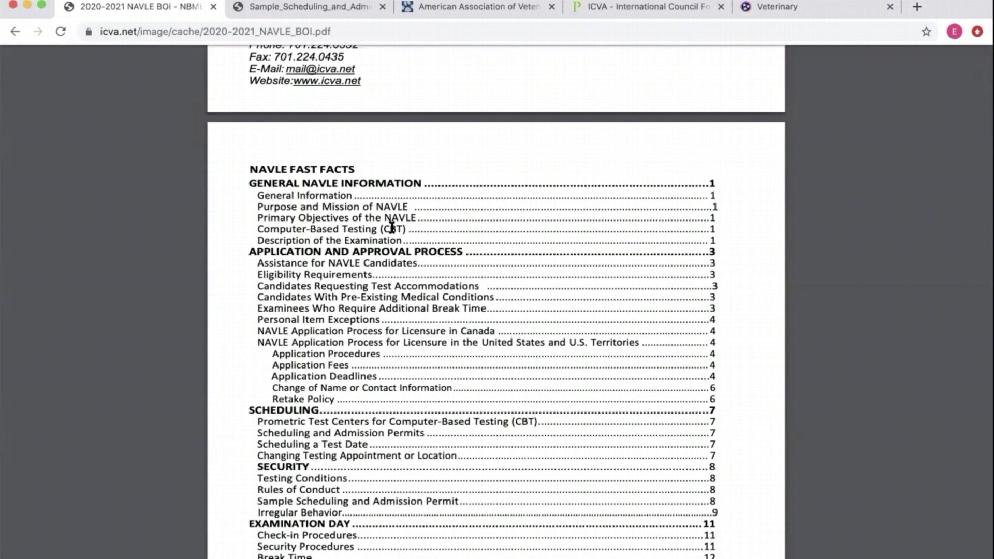
{"action": "scroll", "coordinate": [393, 226], "scroll_direction": "down", "scroll_amount": 16}
{"action": "scroll", "coordinate": [500, 292], "scroll_direction": "down", "scroll_amount": 9}
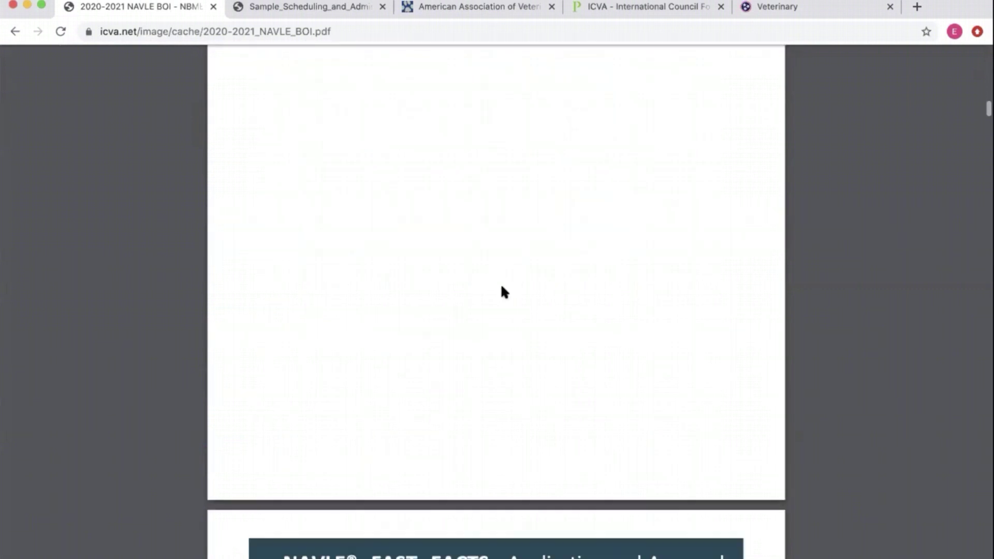
{"action": "scroll", "coordinate": [502, 284], "scroll_direction": "down", "scroll_amount": 4}
{"action": "scroll", "coordinate": [501, 284], "scroll_direction": "up", "scroll_amount": 2}
{"action": "scroll", "coordinate": [501, 283], "scroll_direction": "down", "scroll_amount": 2}
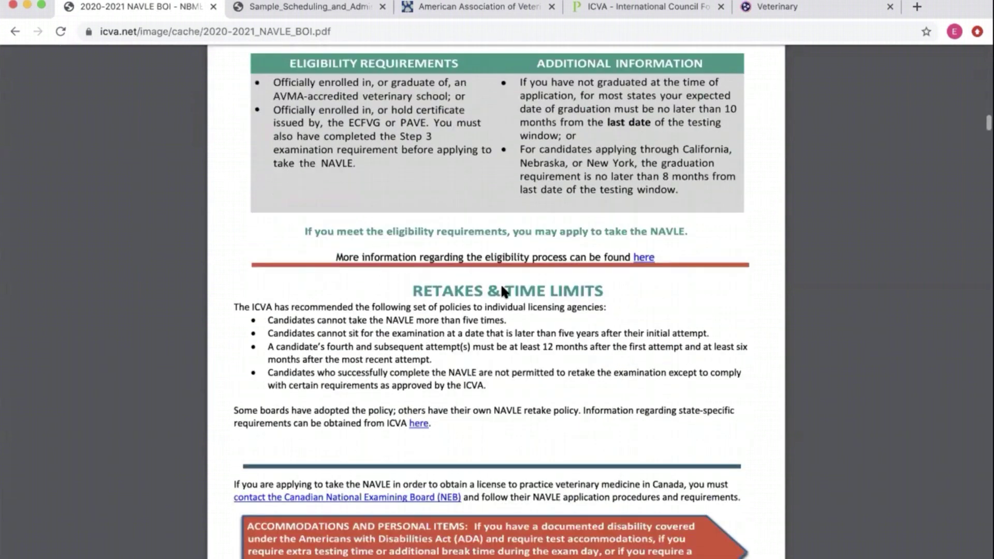
{"action": "scroll", "coordinate": [501, 284], "scroll_direction": "up", "scroll_amount": 2}
{"action": "scroll", "coordinate": [502, 284], "scroll_direction": "down", "scroll_amount": 4}
{"action": "scroll", "coordinate": [577, 321], "scroll_direction": "down", "scroll_amount": 13}
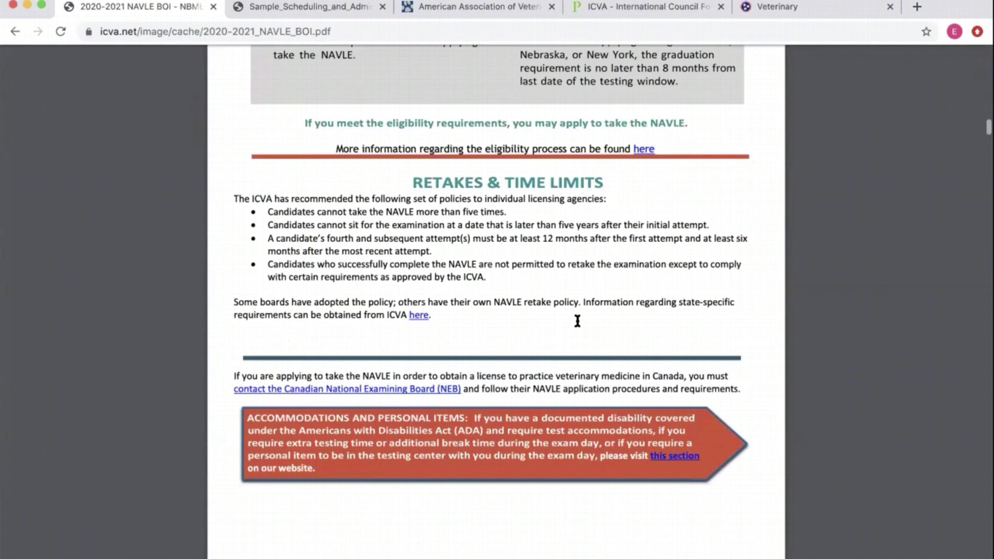
{"action": "scroll", "coordinate": [578, 322], "scroll_direction": "down", "scroll_amount": 20}
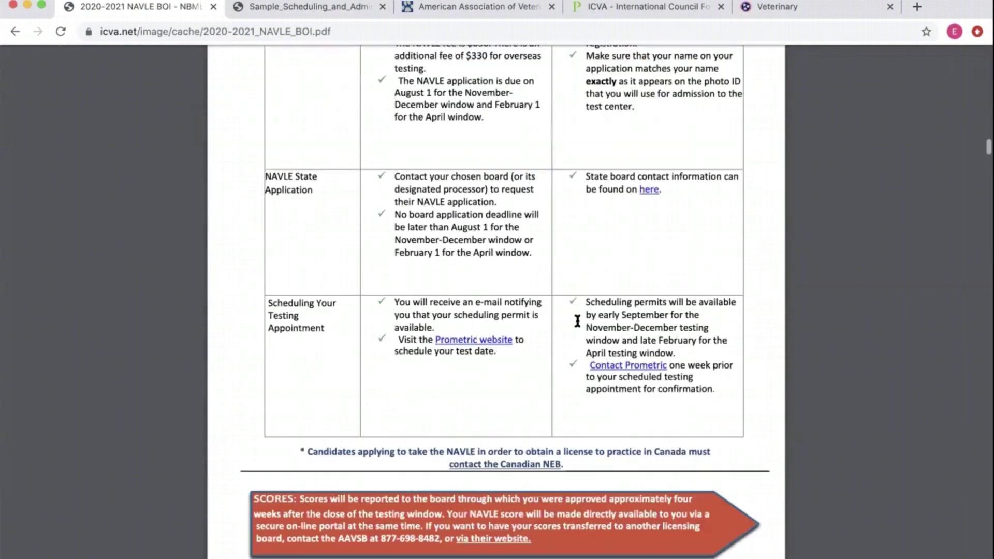
{"action": "scroll", "coordinate": [578, 322], "scroll_direction": "down", "scroll_amount": 16}
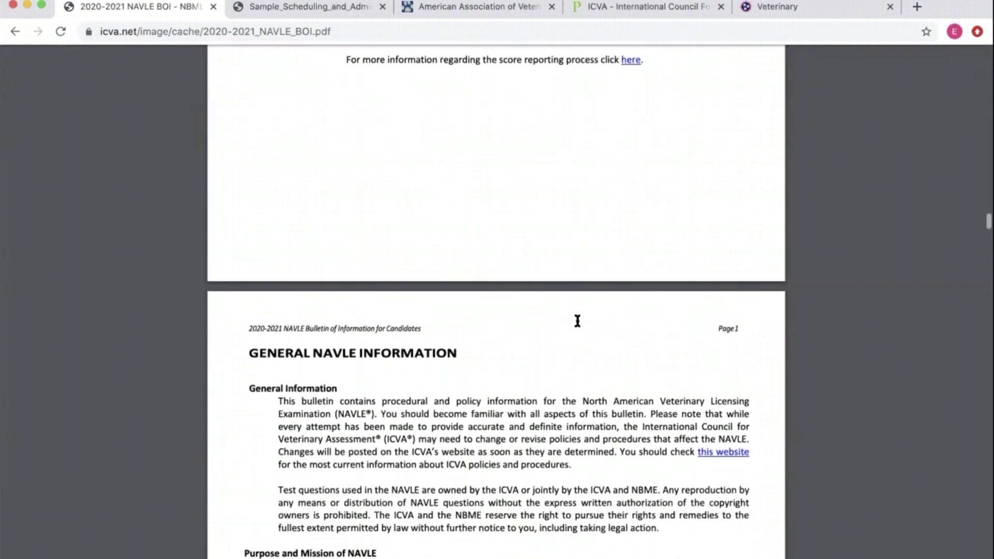
{"action": "scroll", "coordinate": [577, 321], "scroll_direction": "down", "scroll_amount": 17}
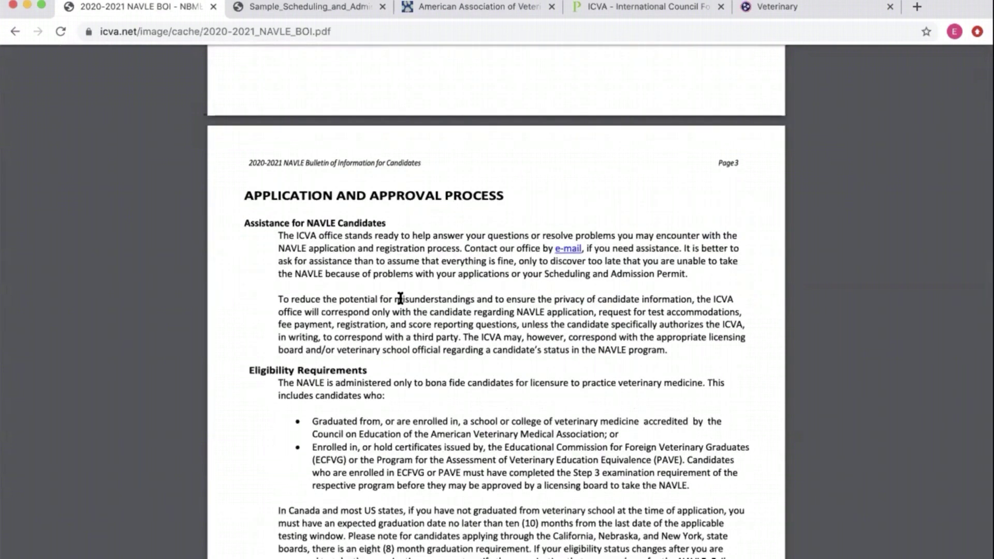
{"action": "left_click", "coordinate": [15, 32]}
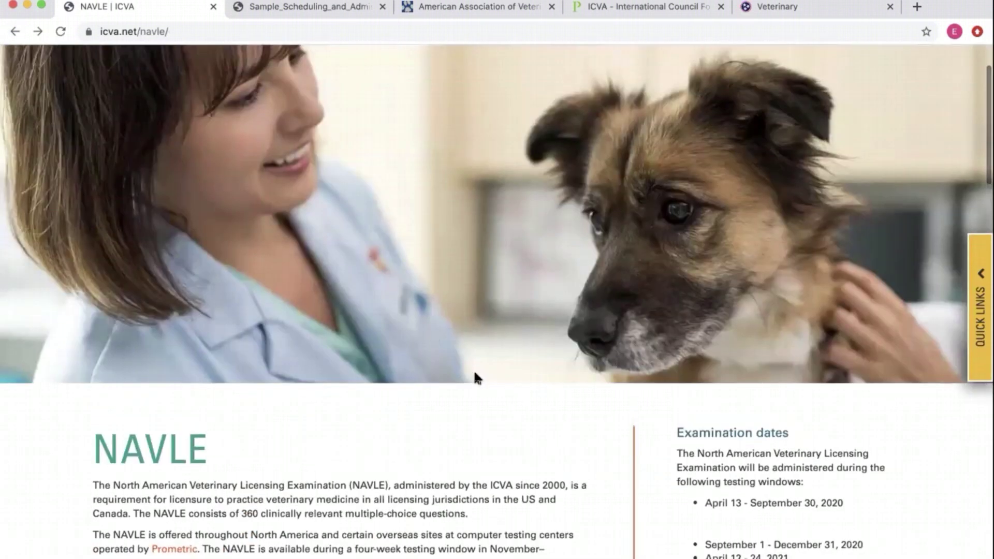
- Leave the NAVLE page and bring up the Sample Scheduling and Admission Permit PDF
{"action": "scroll", "coordinate": [475, 378], "scroll_direction": "down", "scroll_amount": 2}
{"action": "scroll", "coordinate": [475, 378], "scroll_direction": "up", "scroll_amount": 1}
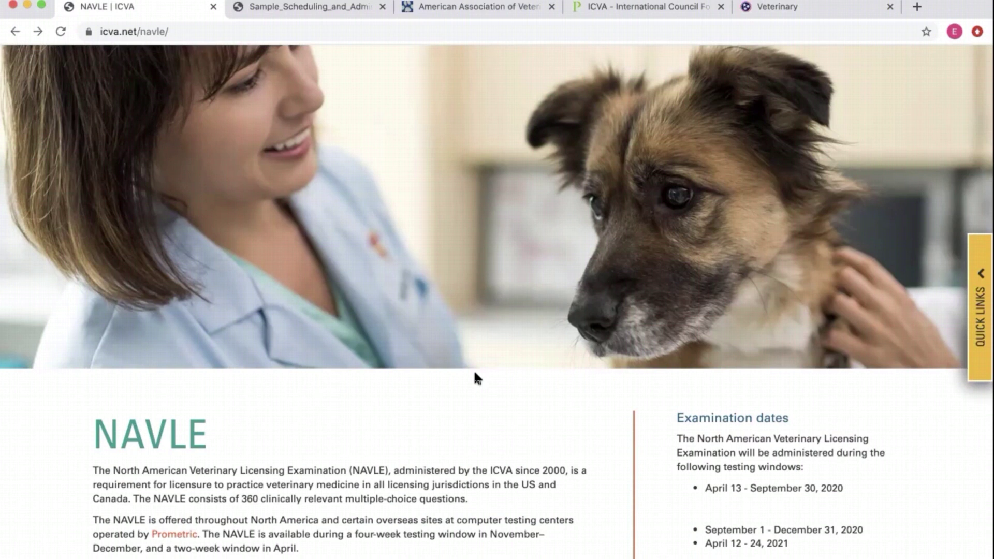
{"action": "scroll", "coordinate": [473, 369], "scroll_direction": "up", "scroll_amount": 3}
{"action": "left_click", "coordinate": [310, 7]}
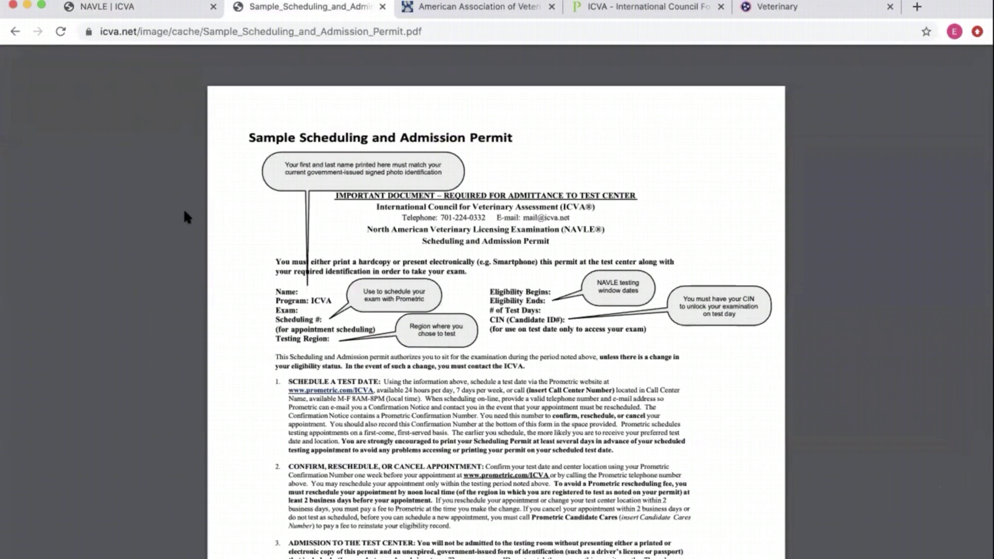
{"action": "scroll", "coordinate": [185, 211], "scroll_direction": "down", "scroll_amount": 1}
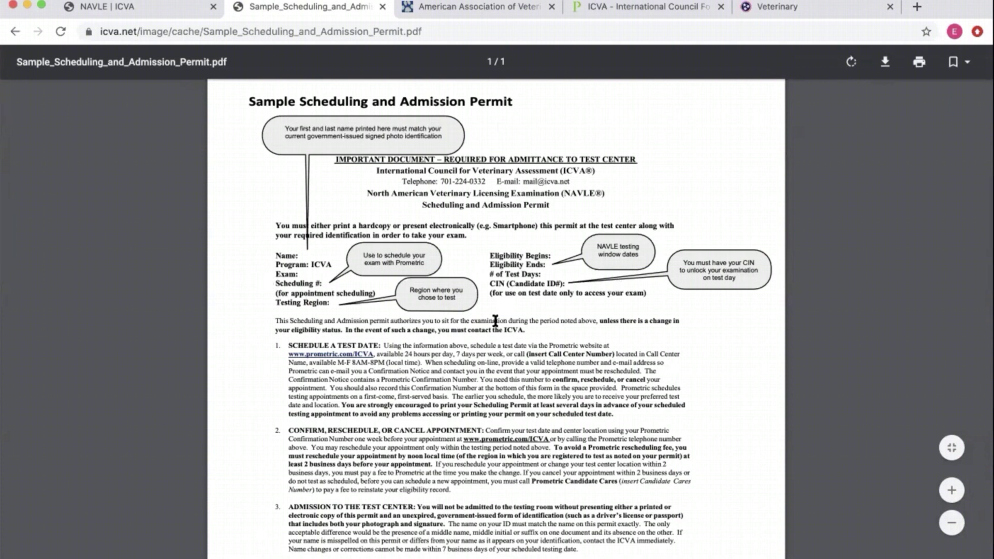
{"action": "scroll", "coordinate": [497, 326], "scroll_direction": "down", "scroll_amount": 4}
{"action": "scroll", "coordinate": [499, 327], "scroll_direction": "down", "scroll_amount": 1}
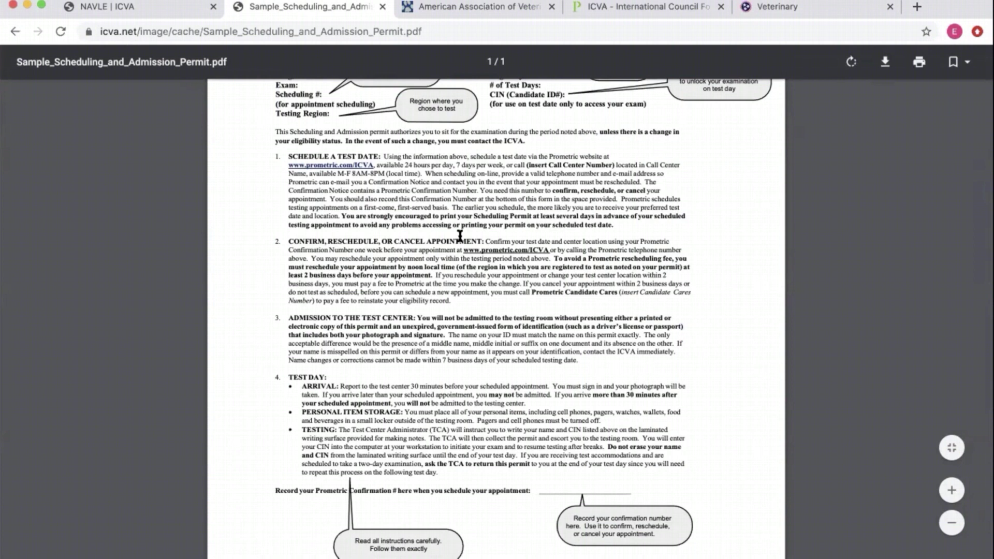
{"action": "scroll", "coordinate": [414, 353], "scroll_direction": "down", "scroll_amount": 2}
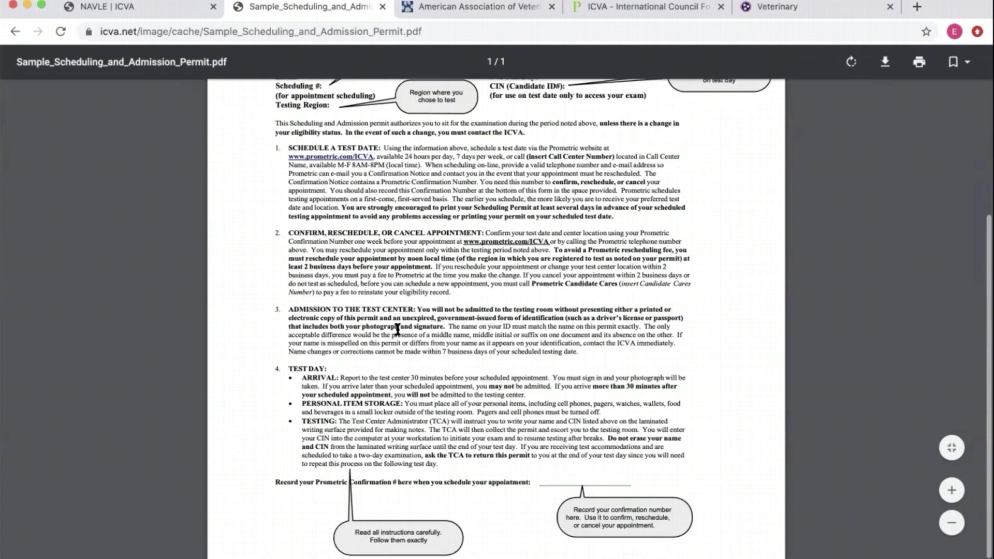
{"action": "scroll", "coordinate": [458, 390], "scroll_direction": "up", "scroll_amount": 6}
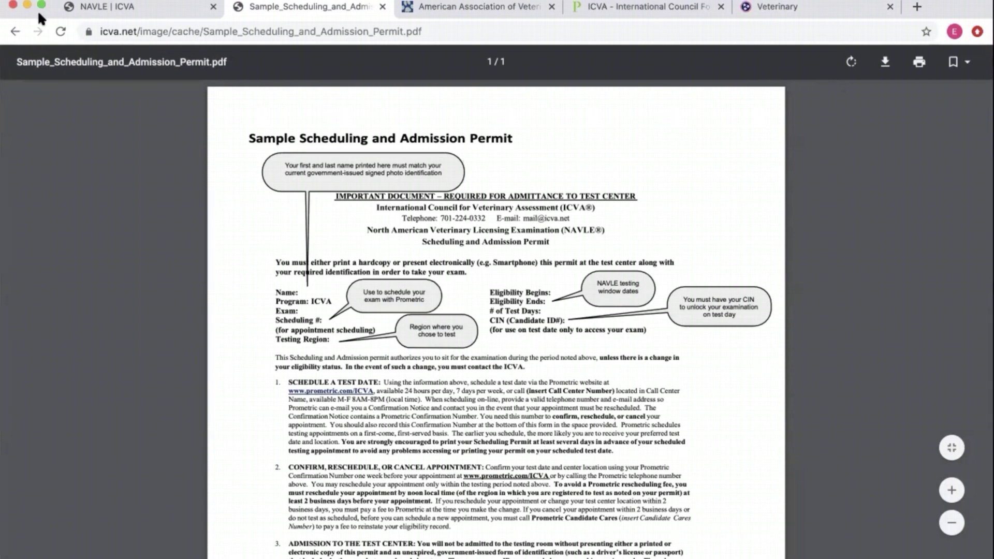
{"action": "left_click", "coordinate": [181, 8]}
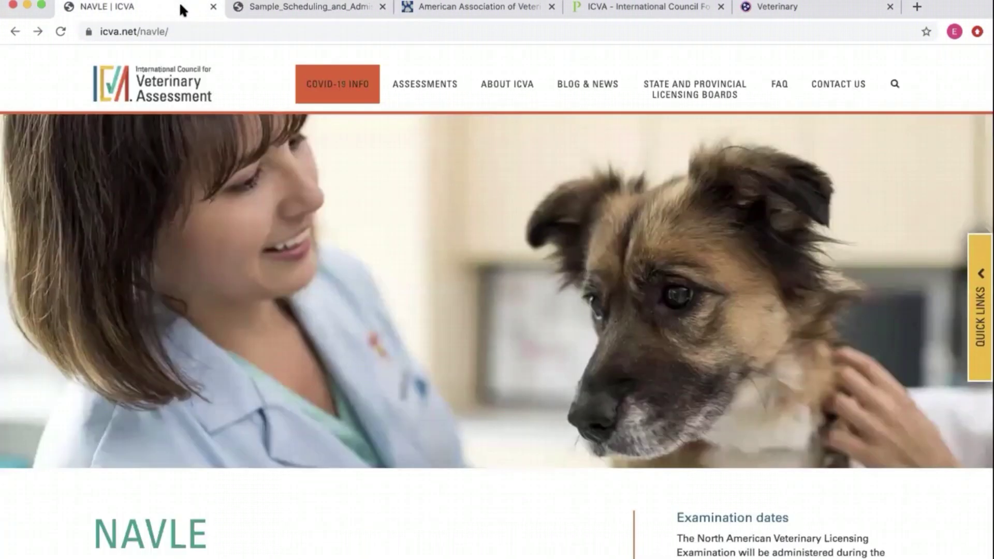
{"action": "left_click", "coordinate": [822, 5]}
{"action": "left_click", "coordinate": [257, 5]}
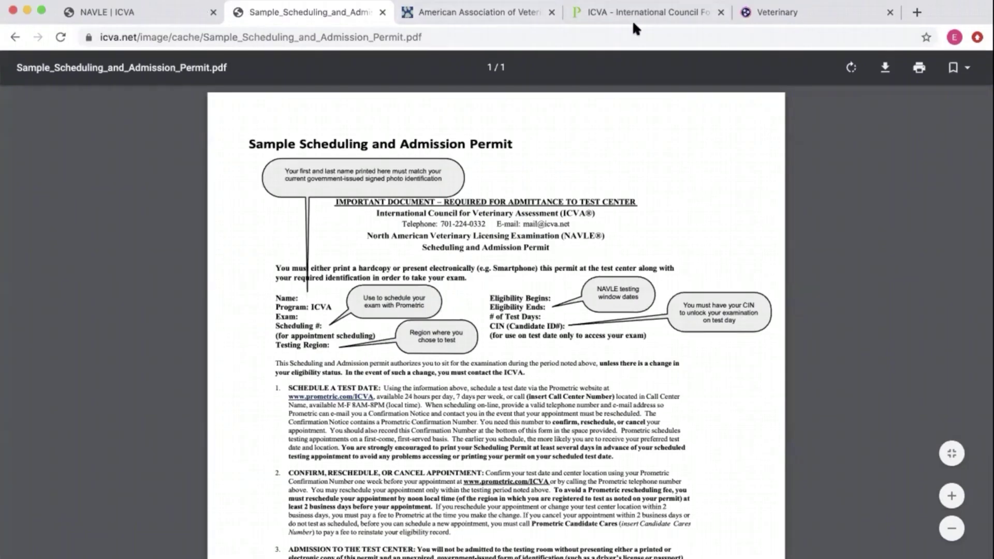
- Load prometric.com/icva in the Prometric tab and start locating a test center
{"action": "left_click", "coordinate": [634, 15]}
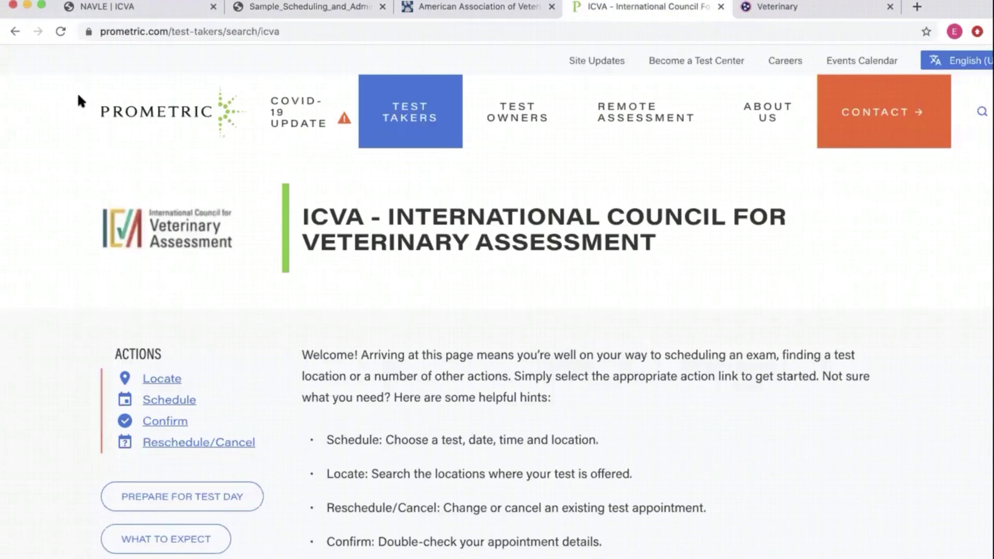
{"action": "left_click", "coordinate": [202, 29]}
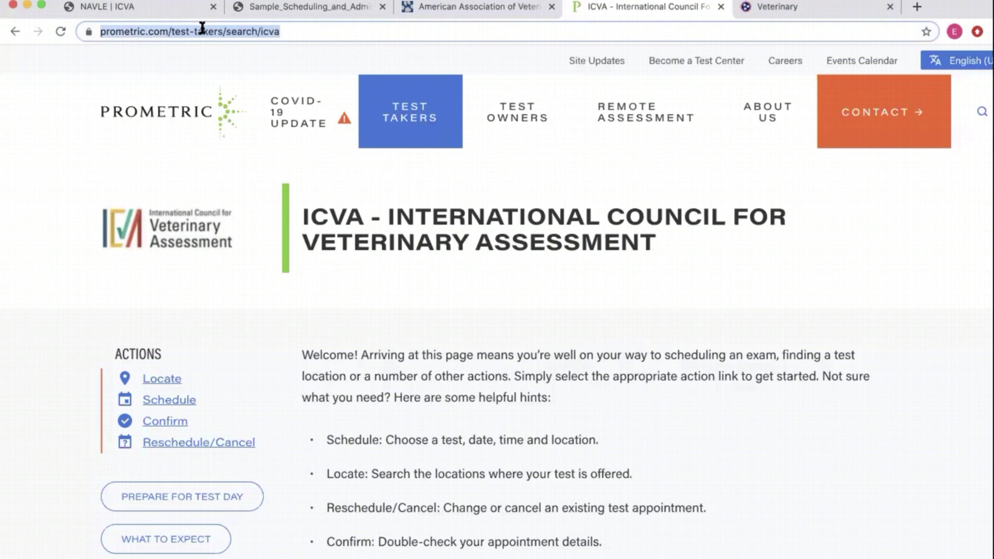
{"action": "type", "text": "prometroc"}
{"action": "key", "text": "BackSpace"}
{"action": "key", "text": "BackSpace"}
{"action": "type", "text": "ic"}
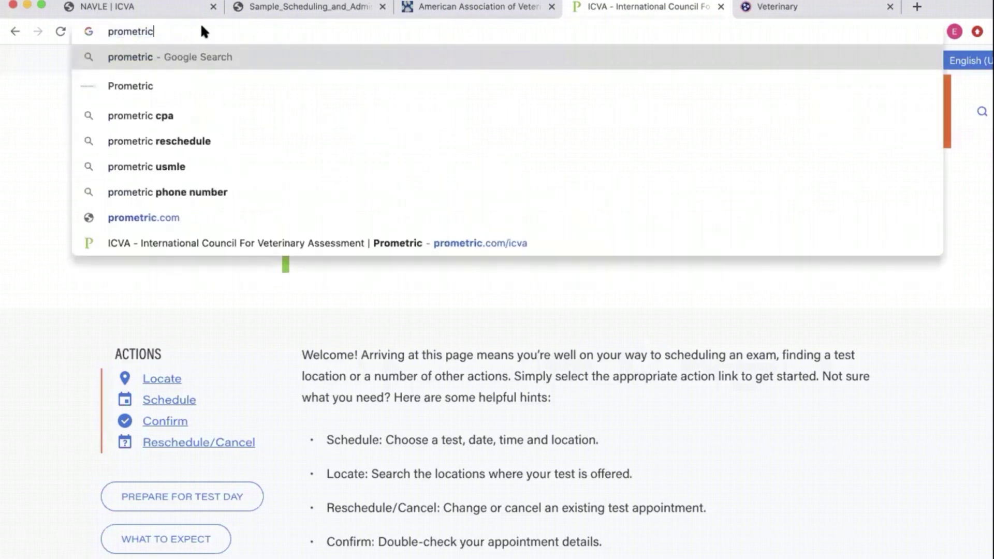
{"action": "type", "text": ".com/icva"}
{"action": "key", "text": "Return"}
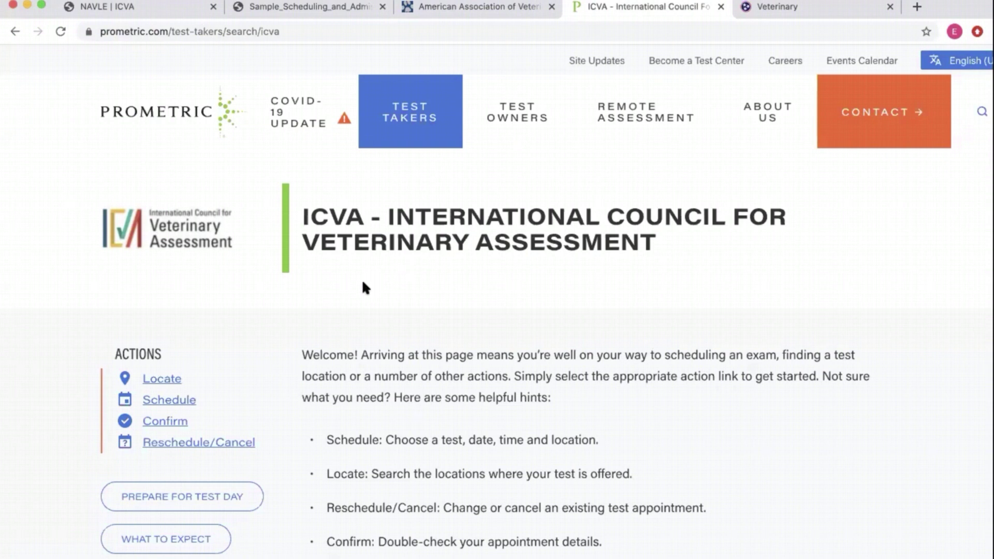
{"action": "left_click", "coordinate": [163, 380]}
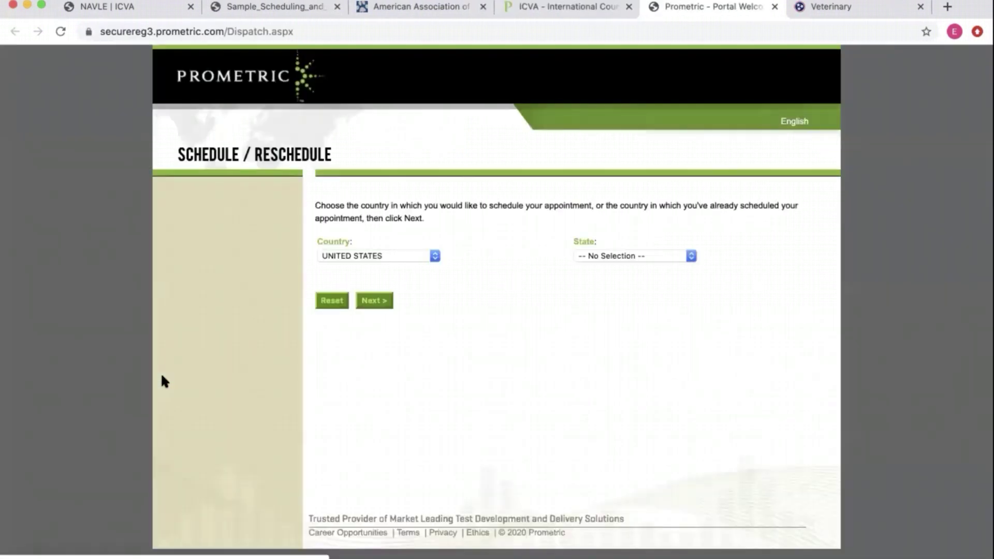
- Choose Tennessee as the appointment state and continue
{"action": "left_click", "coordinate": [641, 260]}
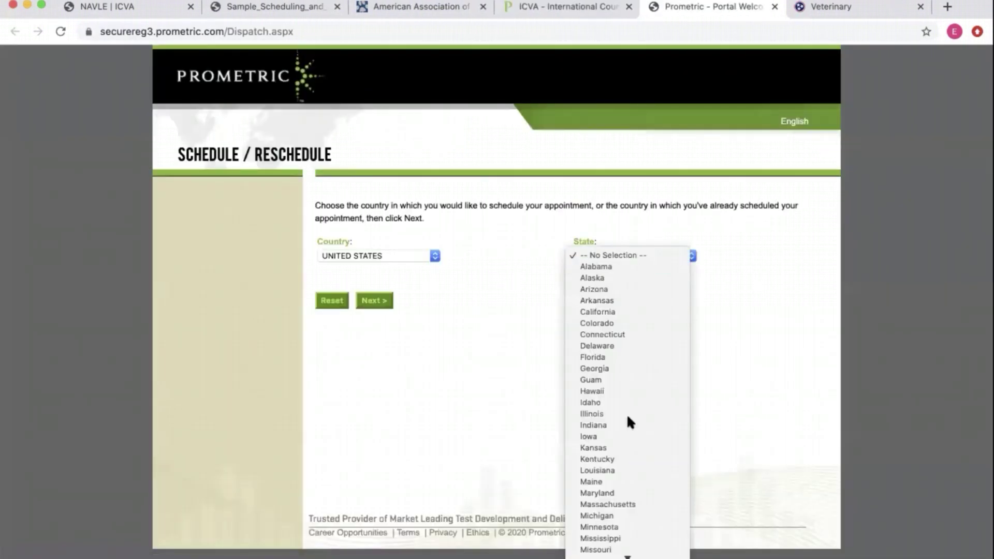
{"action": "scroll", "coordinate": [640, 473], "scroll_direction": "down", "scroll_amount": 10}
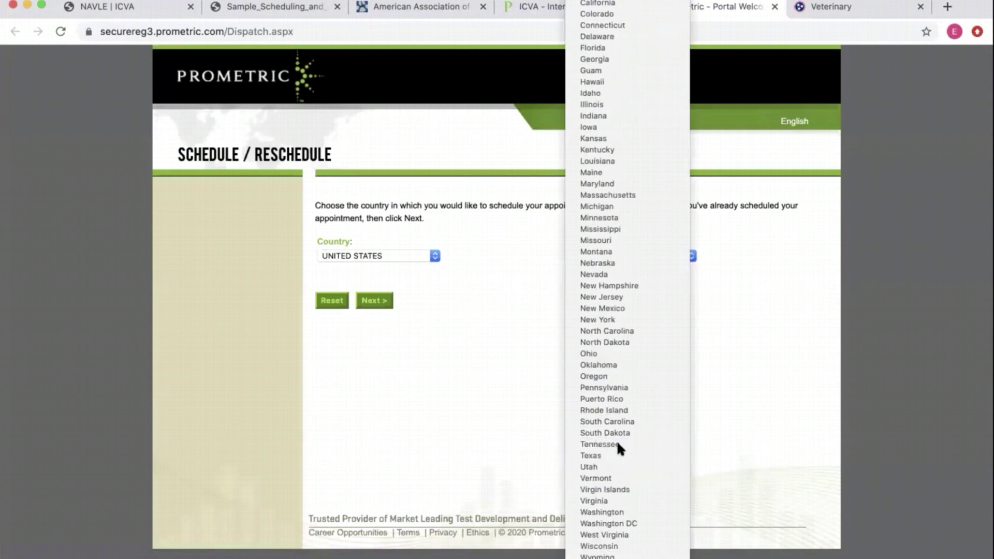
{"action": "left_click", "coordinate": [616, 444]}
{"action": "left_click", "coordinate": [374, 304]}
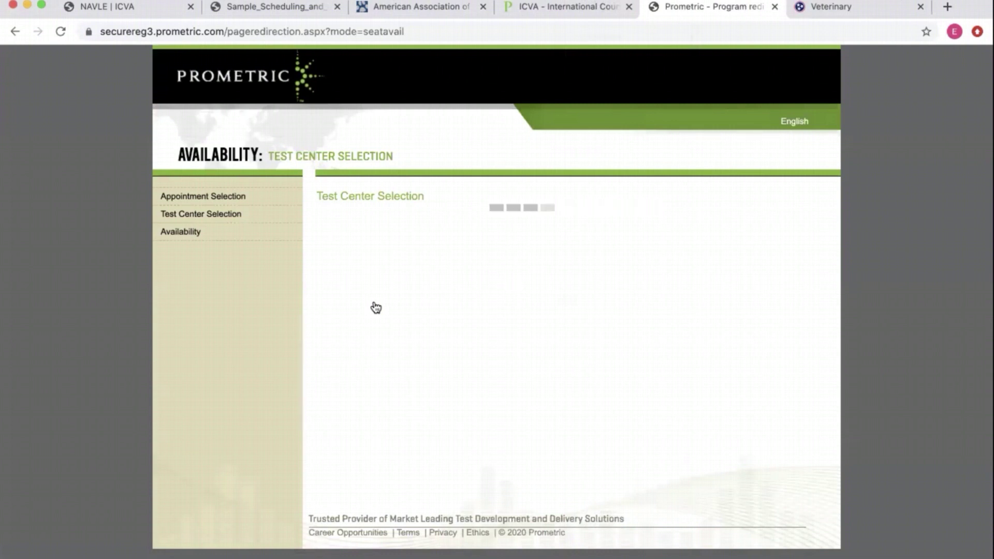
- Select the North American Veterinary Licensing Exam and continue to test center selection
{"action": "left_click", "coordinate": [370, 233]}
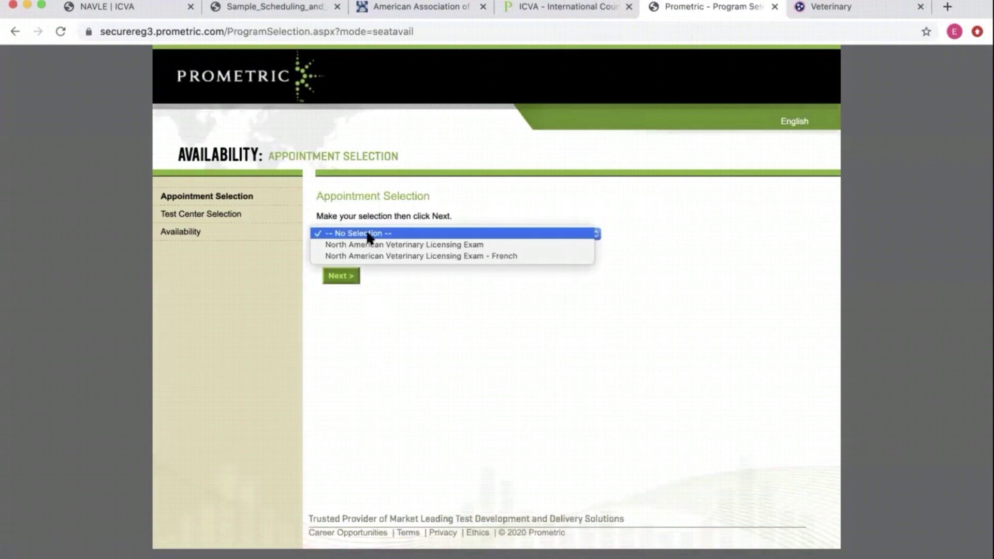
{"action": "left_click", "coordinate": [371, 244]}
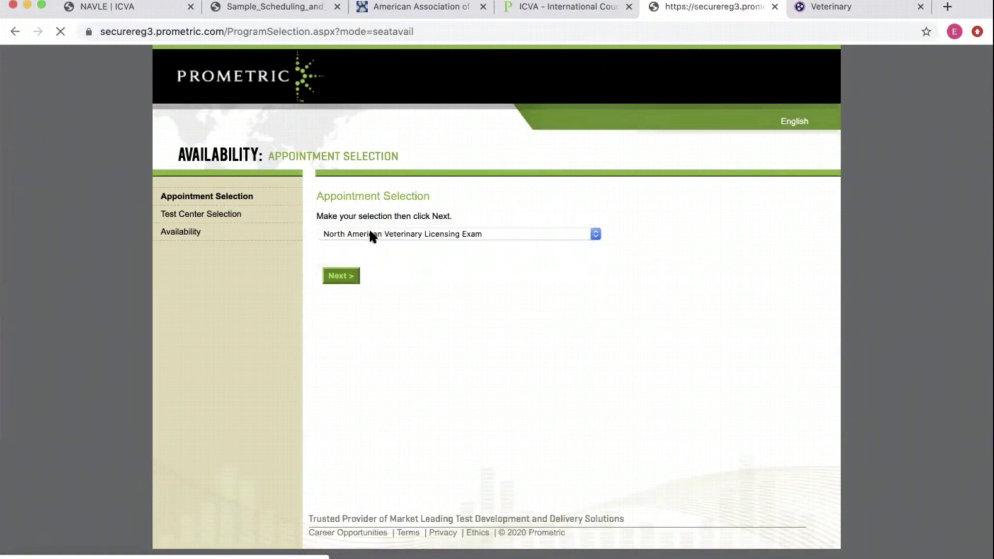
{"action": "left_click", "coordinate": [370, 233]}
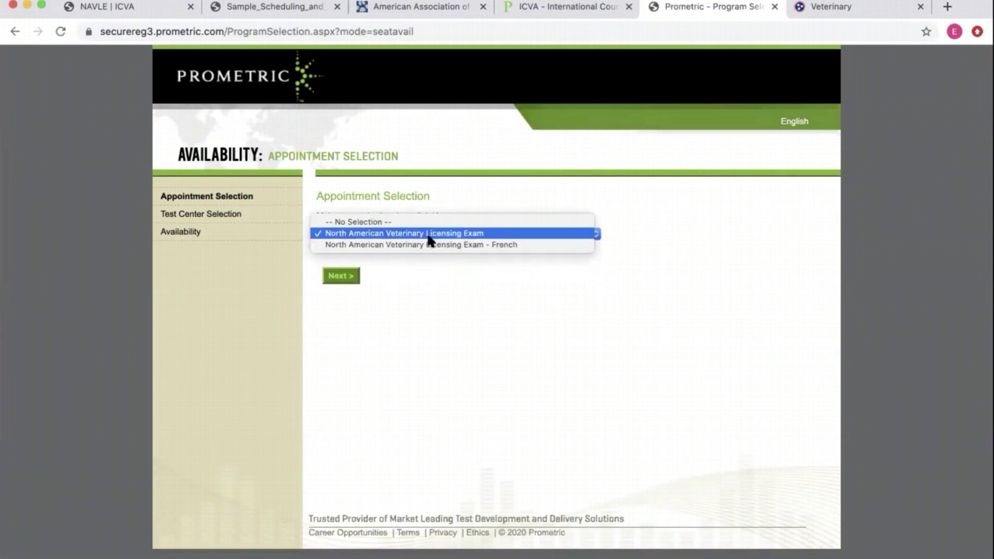
{"action": "left_click", "coordinate": [425, 238]}
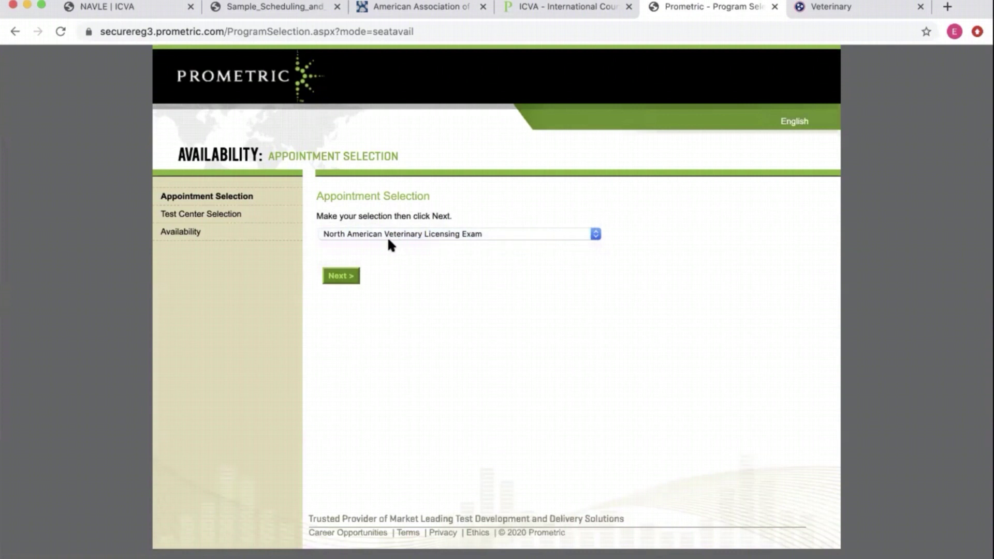
{"action": "left_click", "coordinate": [347, 278]}
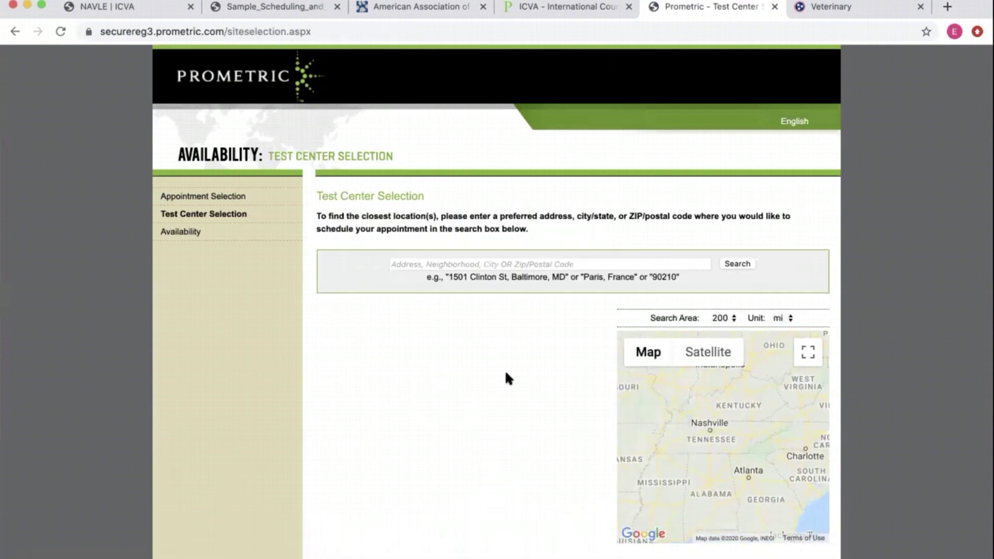
- Search for test centers near ZIP code 37920
{"action": "left_click", "coordinate": [514, 262]}
{"action": "type", "text": "37920"}
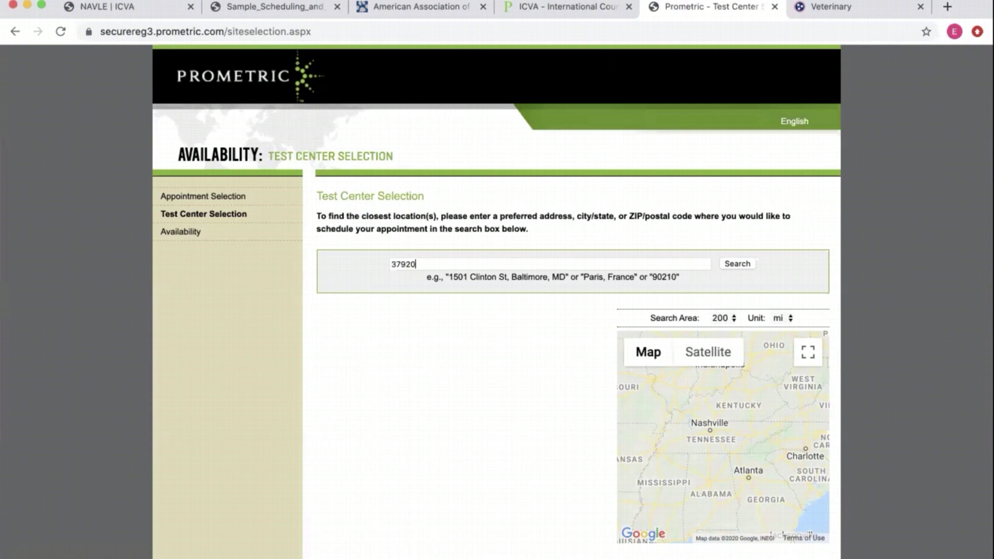
{"action": "left_click", "coordinate": [736, 264]}
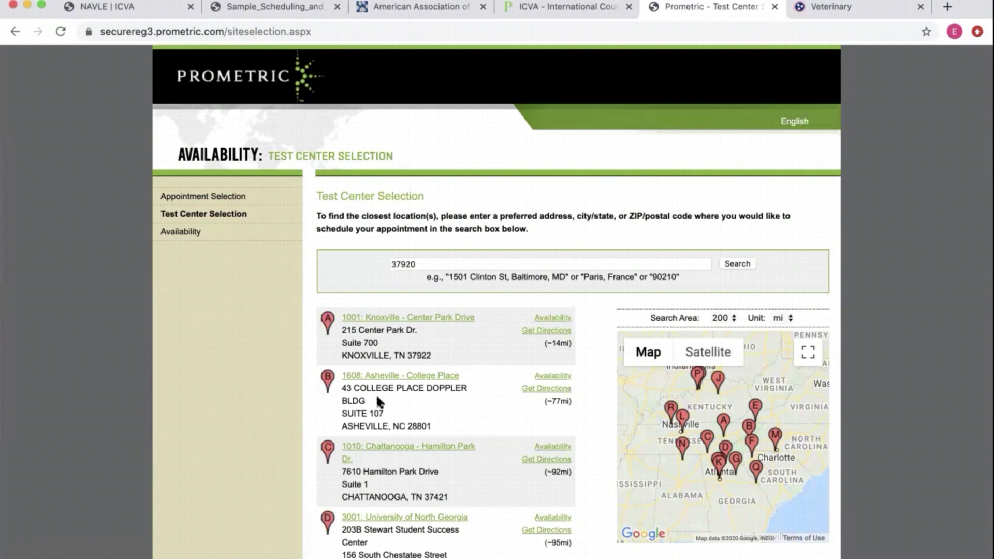
- Review the Knoxville - Center Park Drive center details, then return to Appointment Selection
{"action": "scroll", "coordinate": [380, 407], "scroll_direction": "down", "scroll_amount": 1}
{"action": "scroll", "coordinate": [380, 407], "scroll_direction": "up", "scroll_amount": 1}
{"action": "scroll", "coordinate": [508, 460], "scroll_direction": "down", "scroll_amount": 2}
{"action": "scroll", "coordinate": [466, 404], "scroll_direction": "up", "scroll_amount": 2}
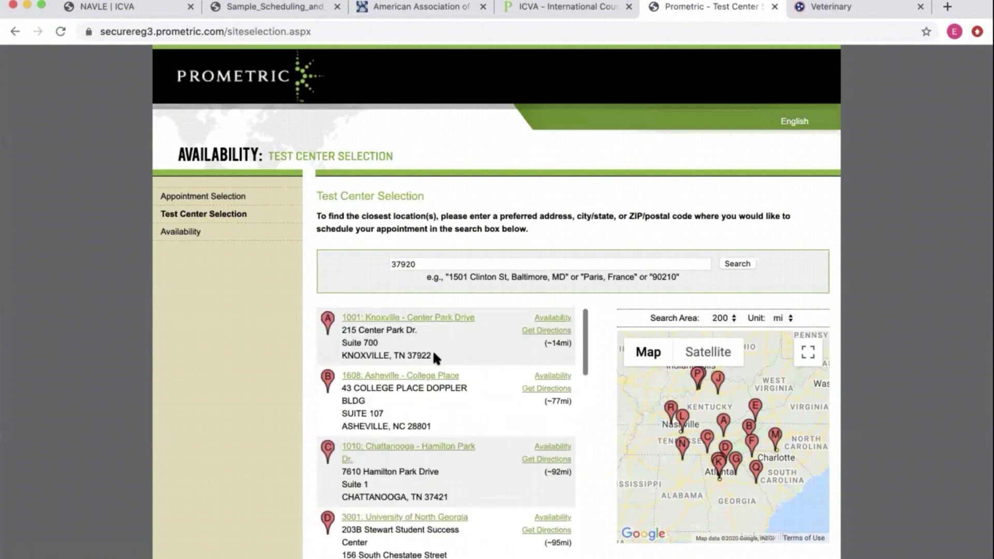
{"action": "left_click", "coordinate": [427, 319]}
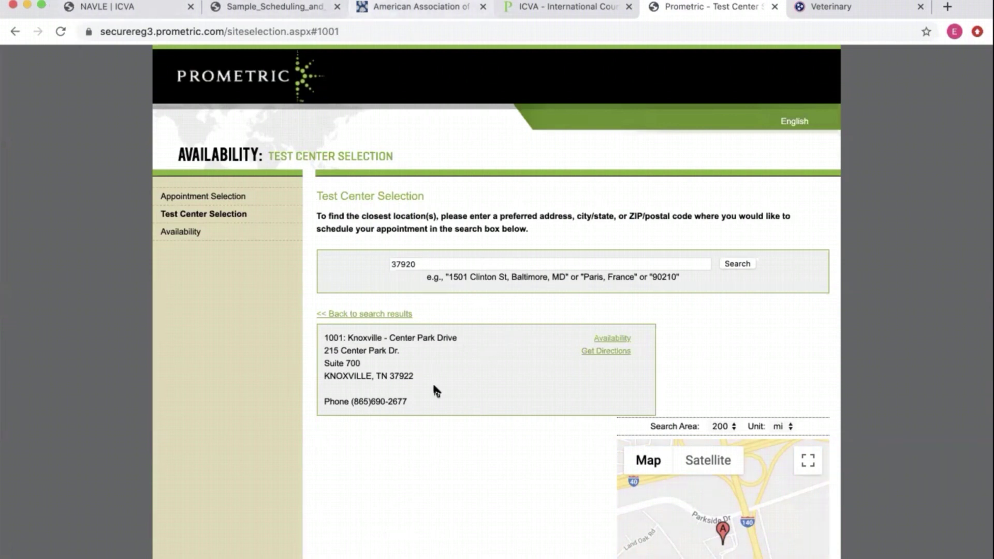
{"action": "left_click", "coordinate": [13, 31]}
{"action": "left_click", "coordinate": [12, 31]}
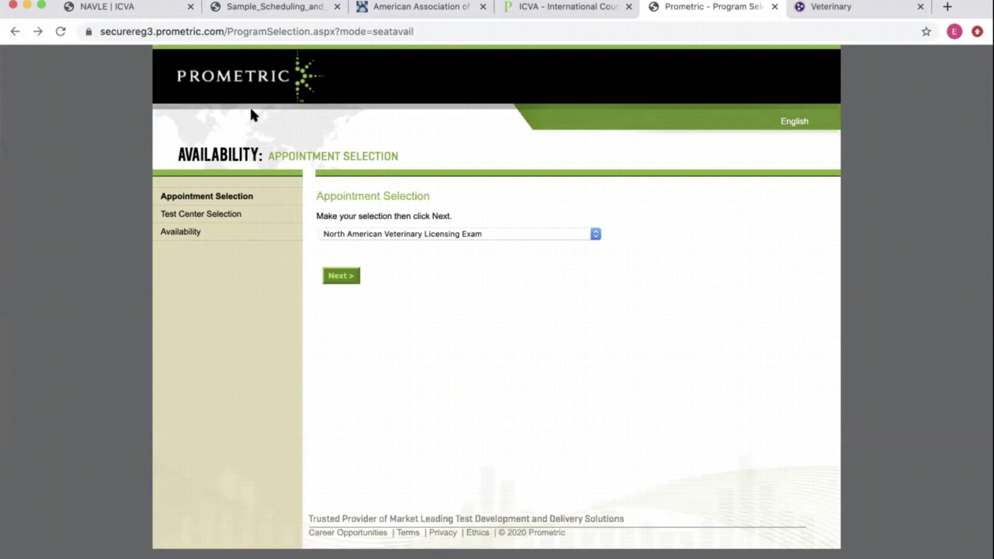
- Switch to the American Association of Veterinary State Boards homepage
{"action": "left_click", "coordinate": [372, 6]}
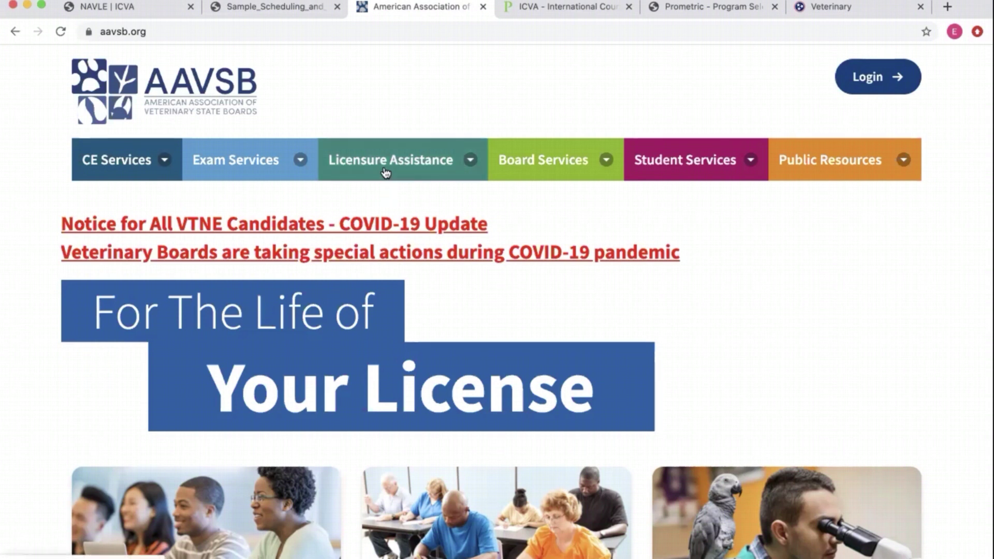
- Go to the VAULT Transfers page via Licensure Assistance and scroll through the services
{"action": "left_click", "coordinate": [384, 171]}
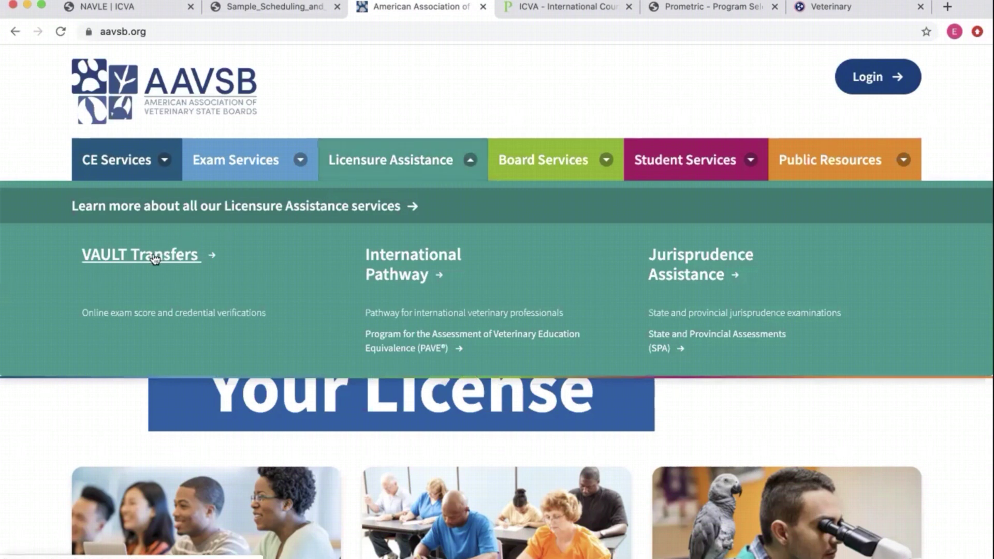
{"action": "left_click", "coordinate": [130, 259]}
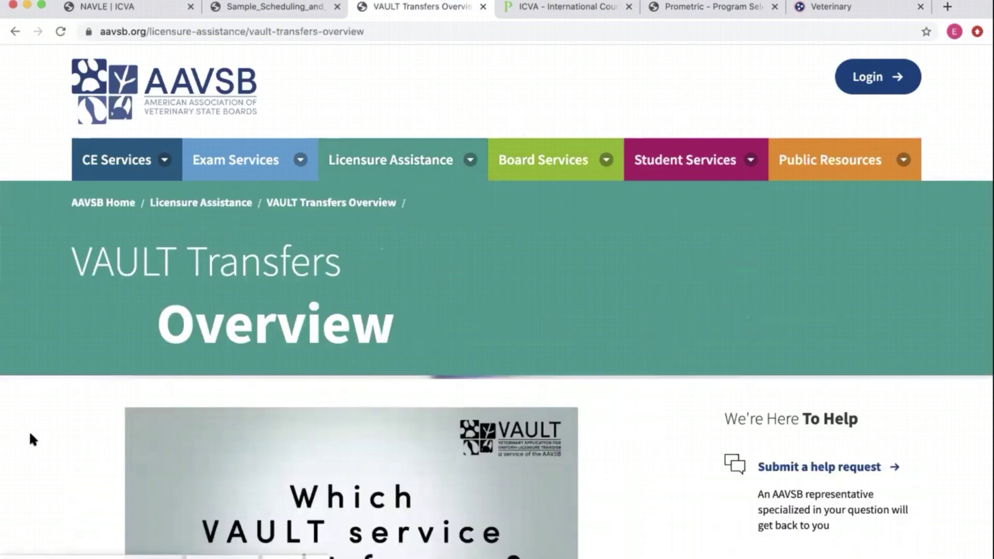
{"action": "scroll", "coordinate": [29, 434], "scroll_direction": "down", "scroll_amount": 7}
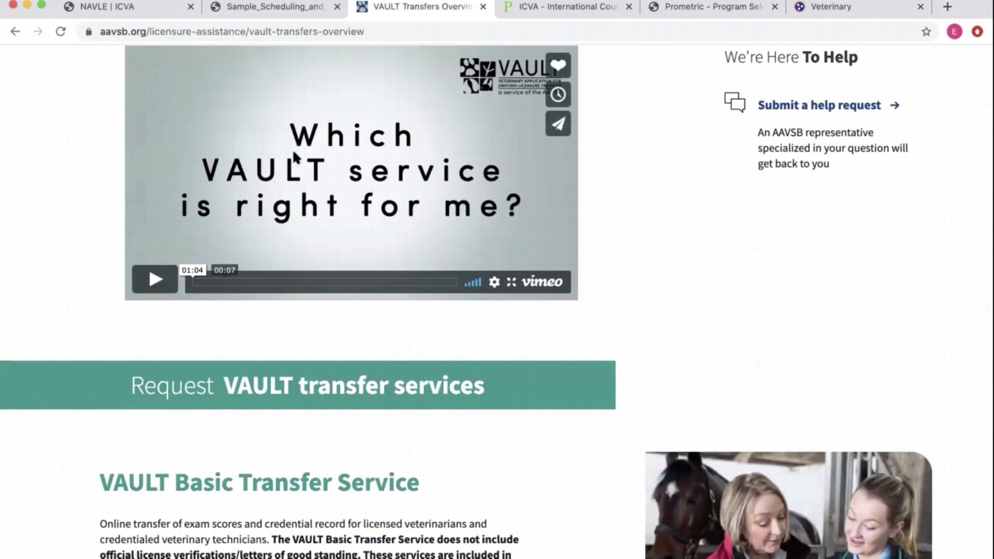
{"action": "scroll", "coordinate": [292, 156], "scroll_direction": "up", "scroll_amount": 2}
{"action": "scroll", "coordinate": [45, 312], "scroll_direction": "down", "scroll_amount": 4}
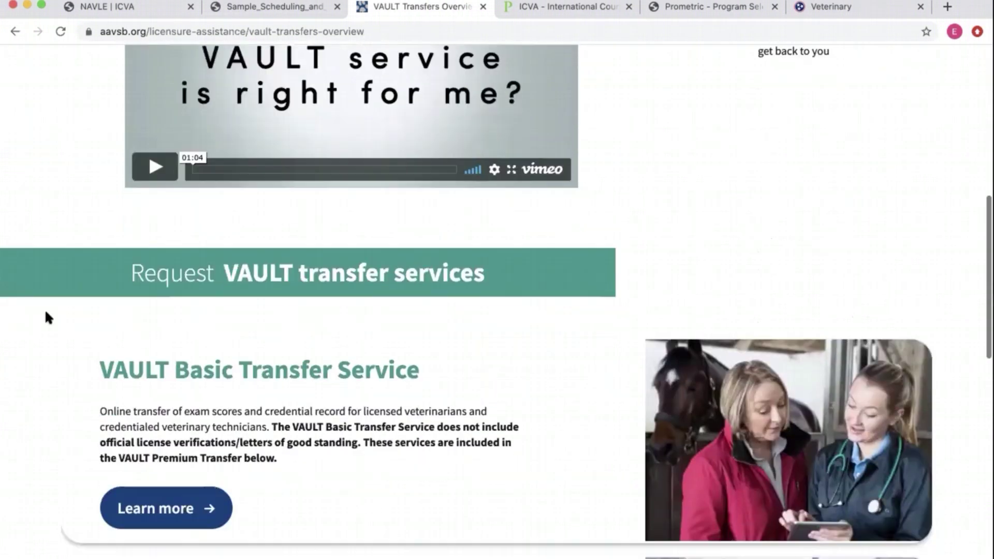
{"action": "scroll", "coordinate": [420, 282], "scroll_direction": "down", "scroll_amount": 3}
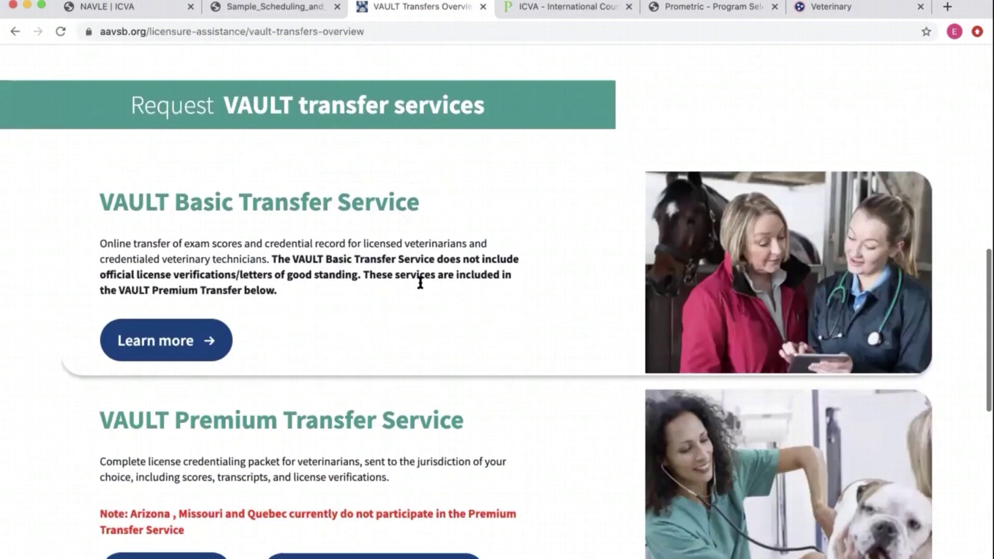
{"action": "scroll", "coordinate": [77, 318], "scroll_direction": "down", "scroll_amount": 3}
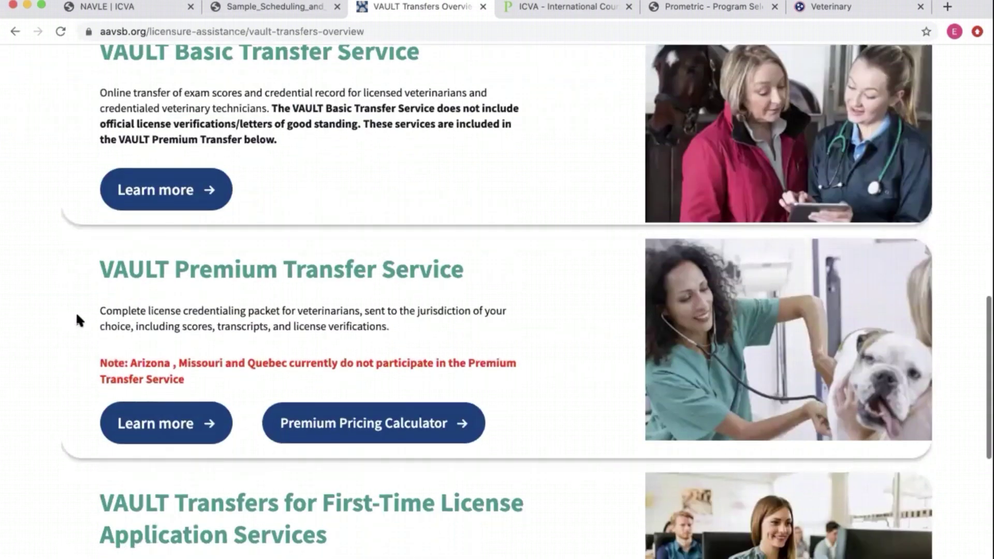
{"action": "scroll", "coordinate": [77, 315], "scroll_direction": "down", "scroll_amount": 1}
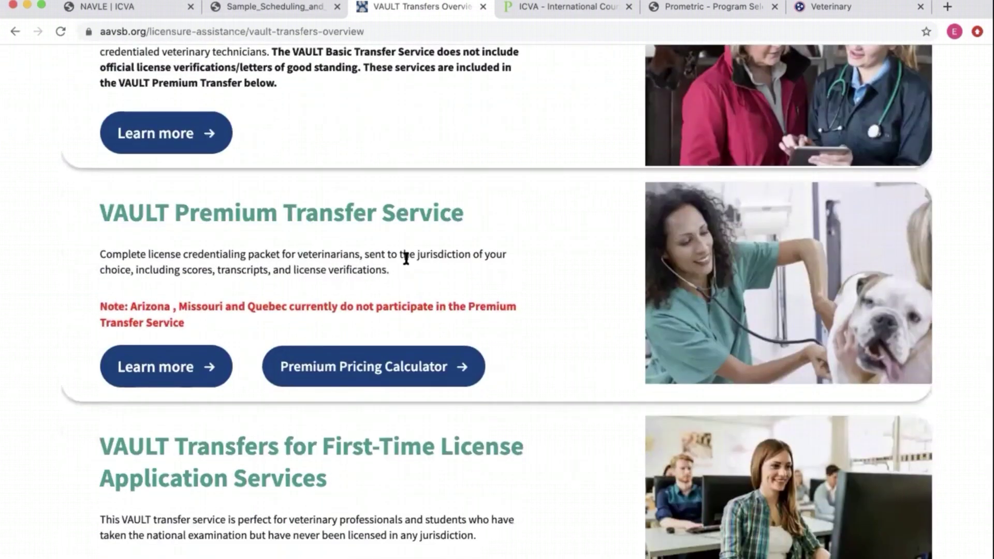
{"action": "scroll", "coordinate": [91, 306], "scroll_direction": "down", "scroll_amount": 2}
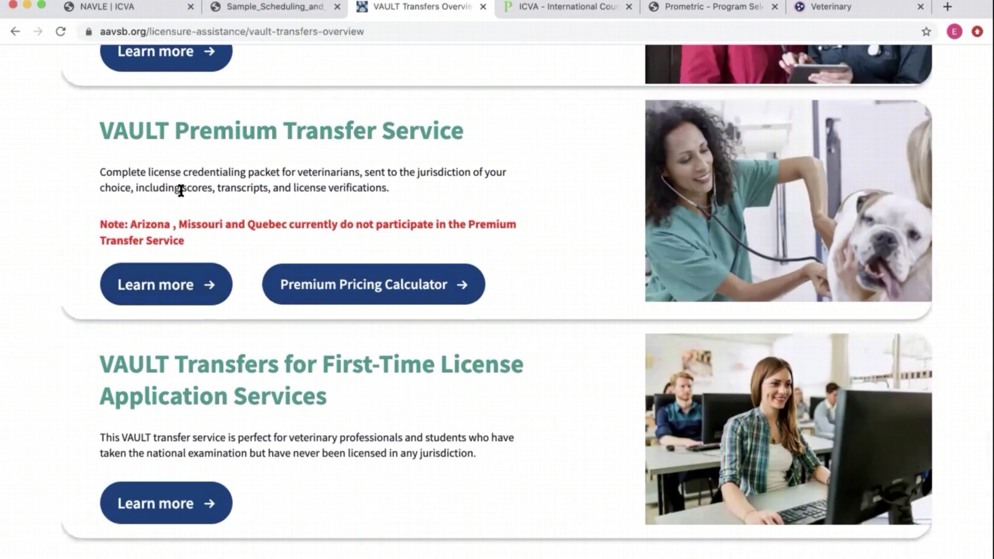
- Highlight the Premium service's transcripts text, then open the veterinarians' first-time license transfer
{"action": "left_click_drag", "start_coordinate": [215, 190], "coordinate": [366, 189]}
{"action": "left_click", "coordinate": [322, 188]}
{"action": "left_click", "coordinate": [231, 185]}
{"action": "scroll", "coordinate": [36, 332], "scroll_direction": "down", "scroll_amount": 2}
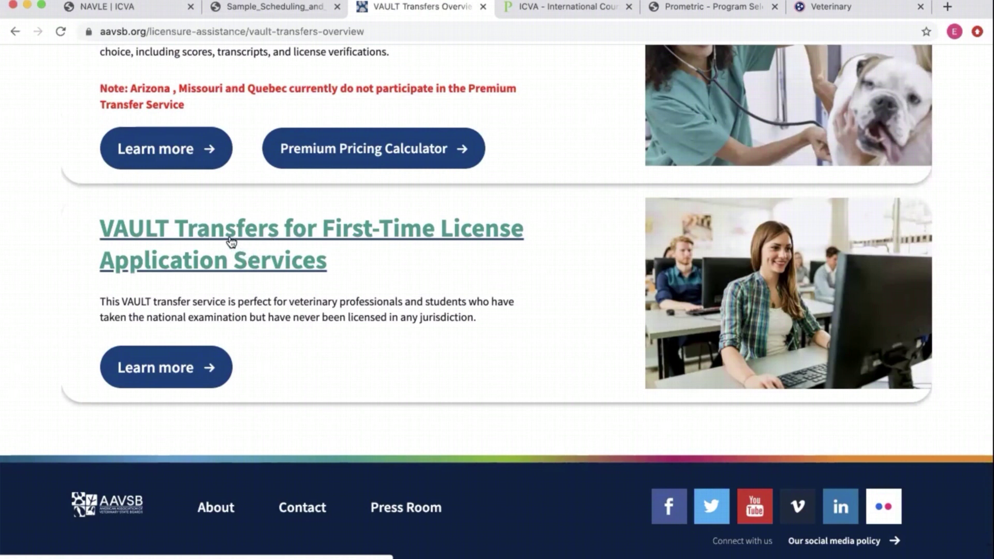
{"action": "scroll", "coordinate": [116, 332], "scroll_direction": "down", "scroll_amount": 3}
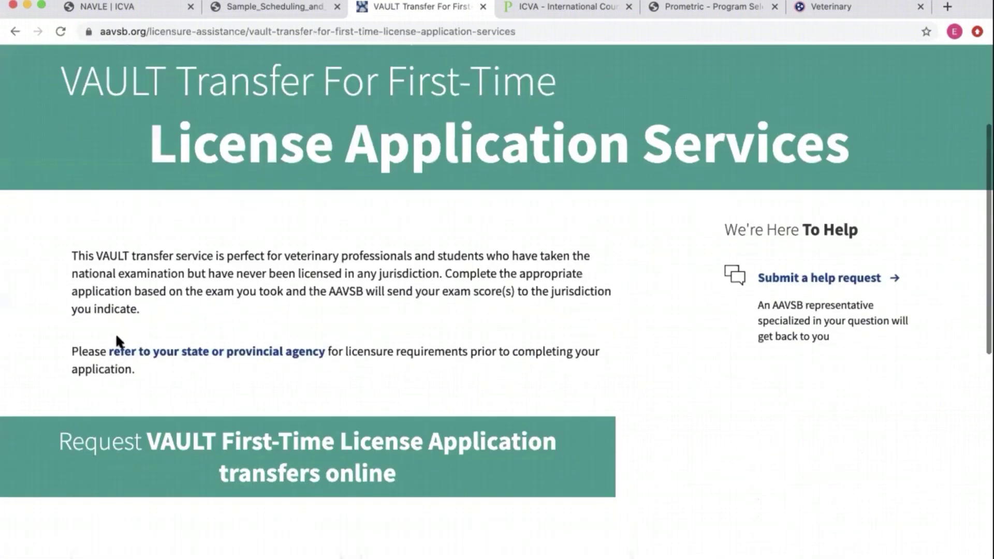
{"action": "scroll", "coordinate": [24, 294], "scroll_direction": "down", "scroll_amount": 3}
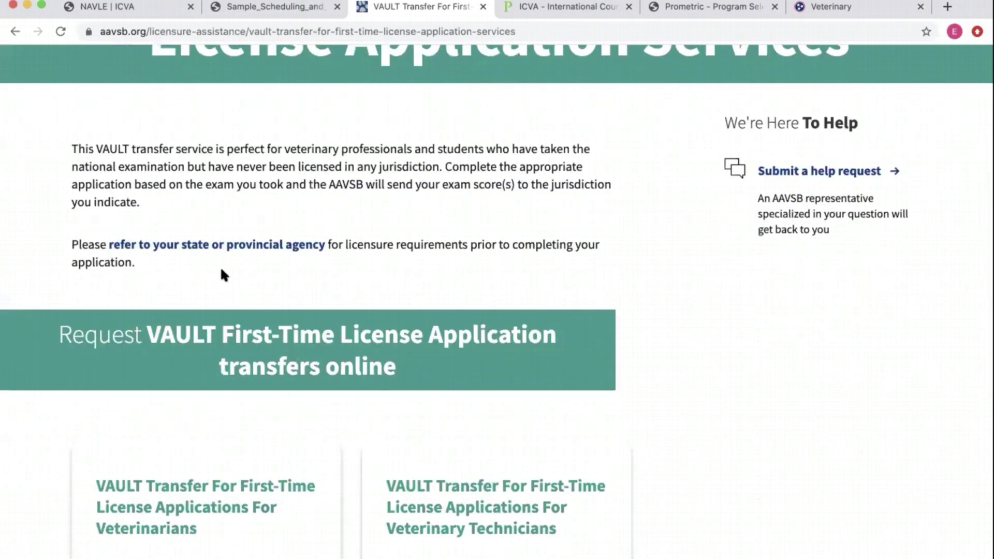
{"action": "scroll", "coordinate": [254, 142], "scroll_direction": "up", "scroll_amount": 1}
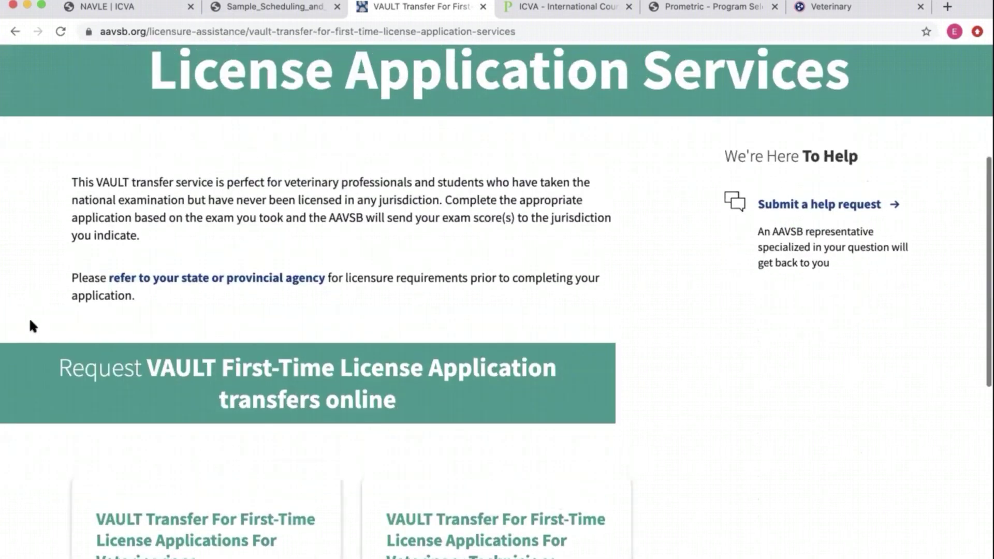
{"action": "scroll", "coordinate": [183, 229], "scroll_direction": "down", "scroll_amount": 6}
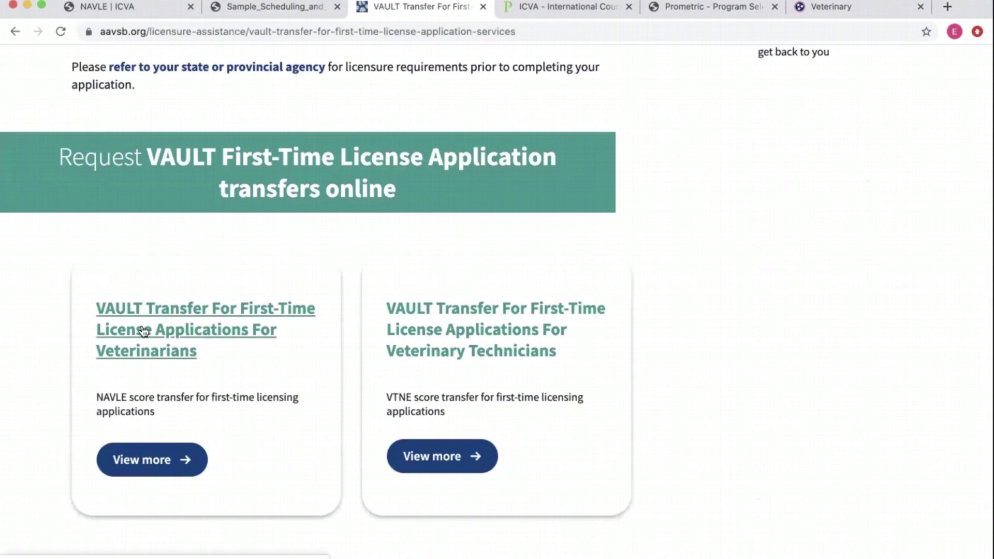
{"action": "left_click", "coordinate": [160, 461]}
- Try the veterinarians' first-time service application, then return to the transfer page
{"action": "scroll", "coordinate": [161, 465], "scroll_direction": "down", "scroll_amount": 3}
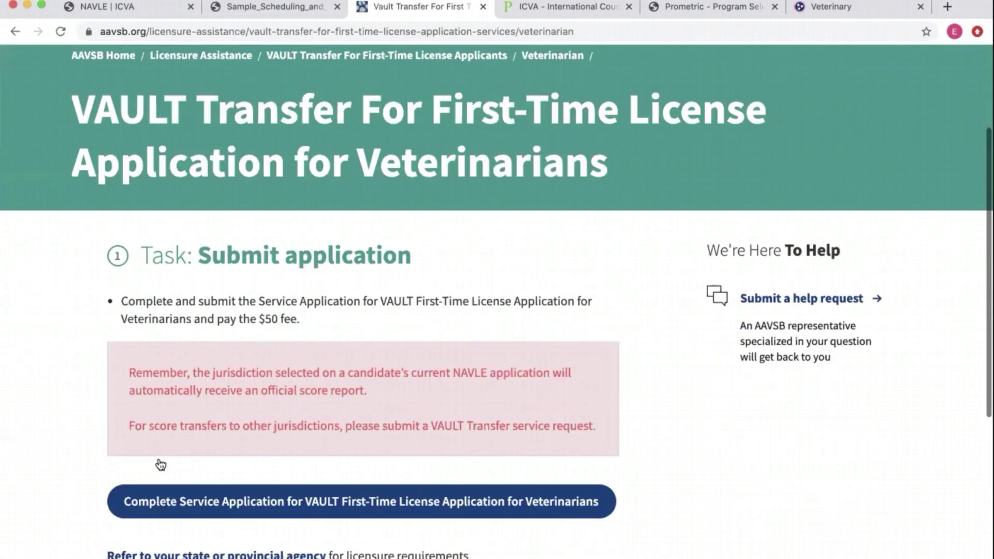
{"action": "scroll", "coordinate": [179, 369], "scroll_direction": "down", "scroll_amount": 1}
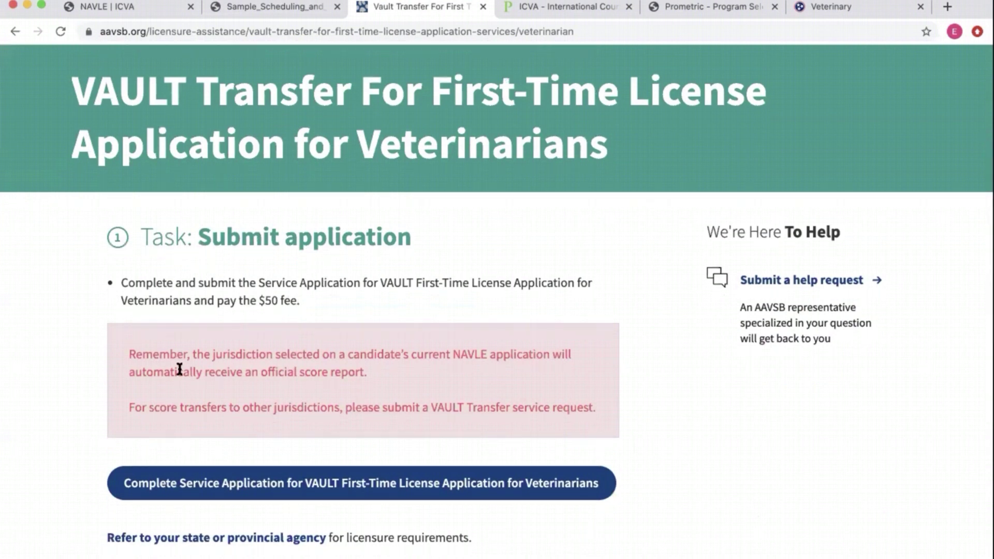
{"action": "scroll", "coordinate": [179, 370], "scroll_direction": "down", "scroll_amount": 3}
{"action": "left_click", "coordinate": [244, 362]}
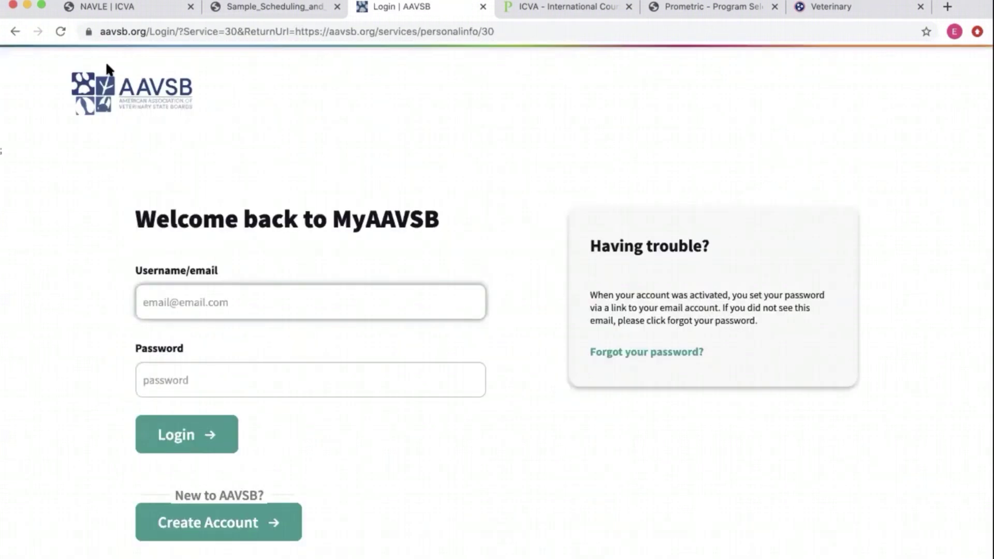
{"action": "left_click", "coordinate": [15, 31]}
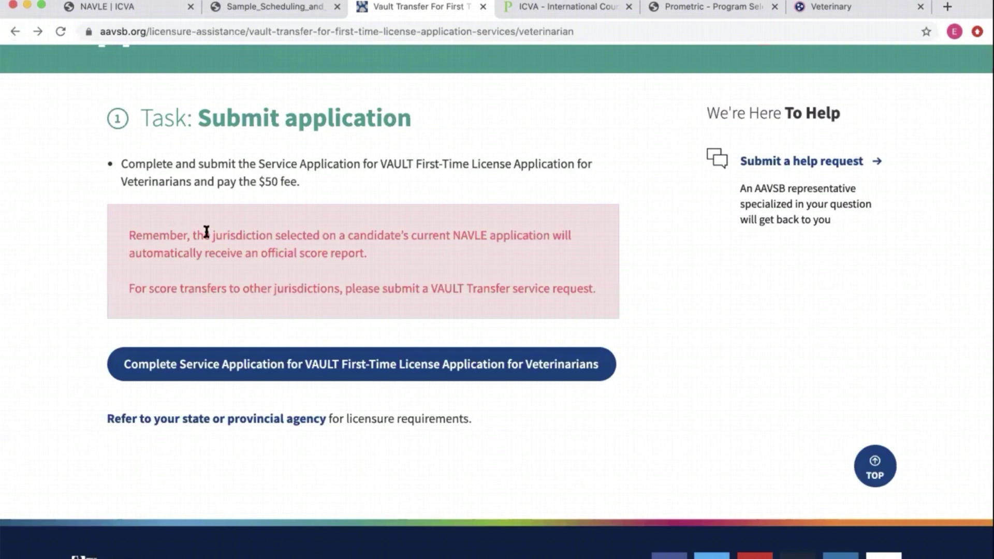
- Highlight the $50 fee line, then move to the Tennessee veterinary board page
{"action": "left_click_drag", "start_coordinate": [298, 180], "coordinate": [103, 178]}
{"action": "left_click", "coordinate": [101, 182]}
{"action": "scroll", "coordinate": [181, 186], "scroll_direction": "up", "scroll_amount": 3}
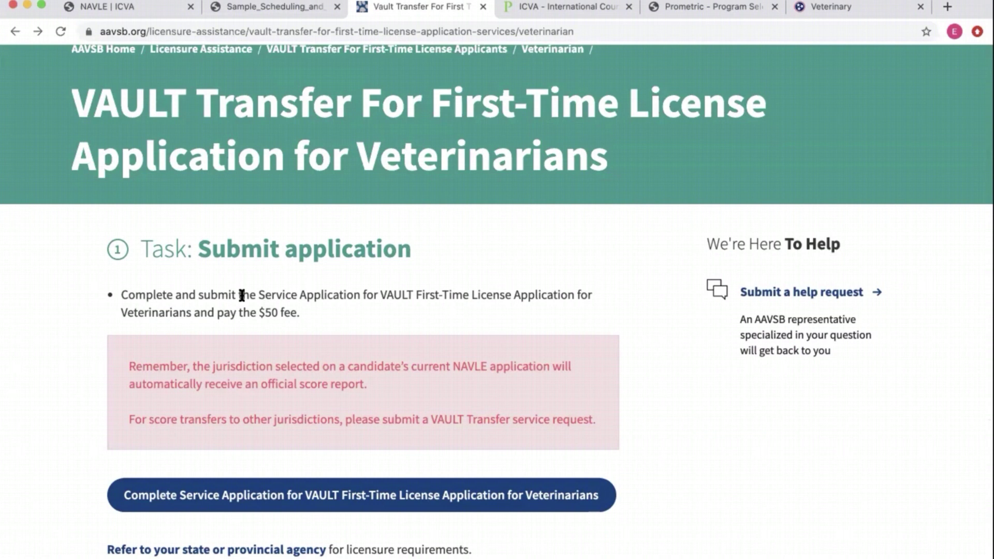
{"action": "scroll", "coordinate": [241, 292], "scroll_direction": "up", "scroll_amount": 5}
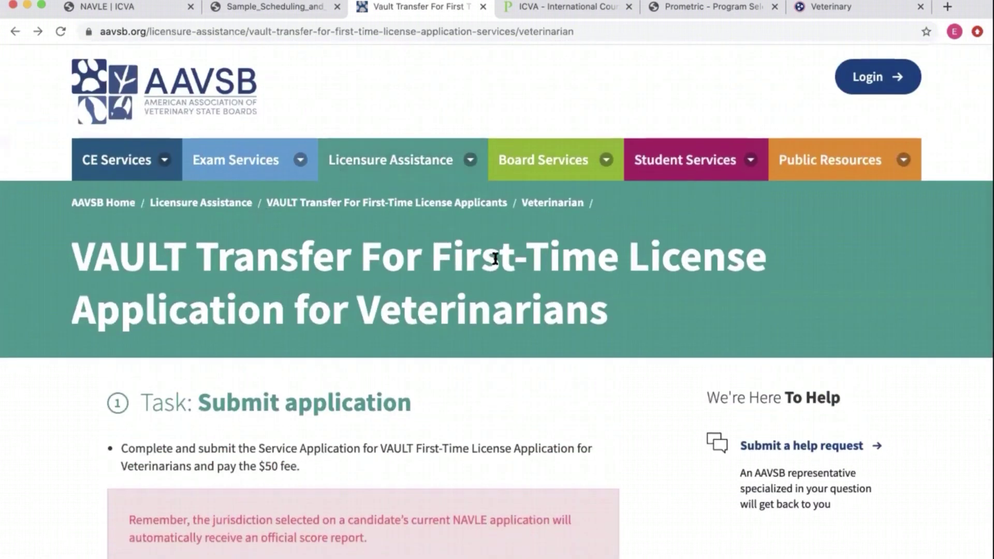
{"action": "left_click", "coordinate": [839, 6]}
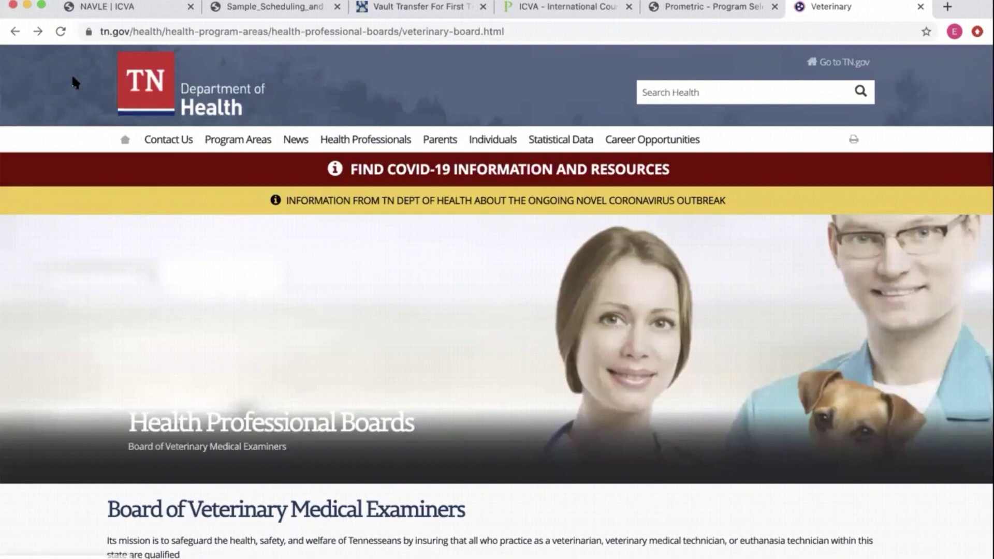
- Open State and Provincial Licensing Boards from the NAVLE ICVA page and scroll to the US map
{"action": "left_click", "coordinate": [97, 11]}
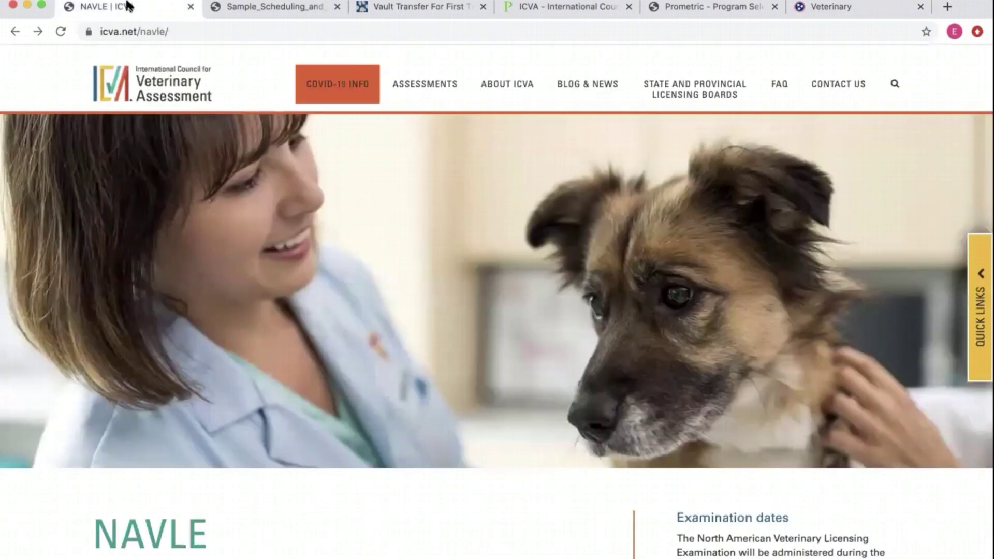
{"action": "left_click", "coordinate": [709, 91]}
{"action": "scroll", "coordinate": [558, 384], "scroll_direction": "down", "scroll_amount": 4}
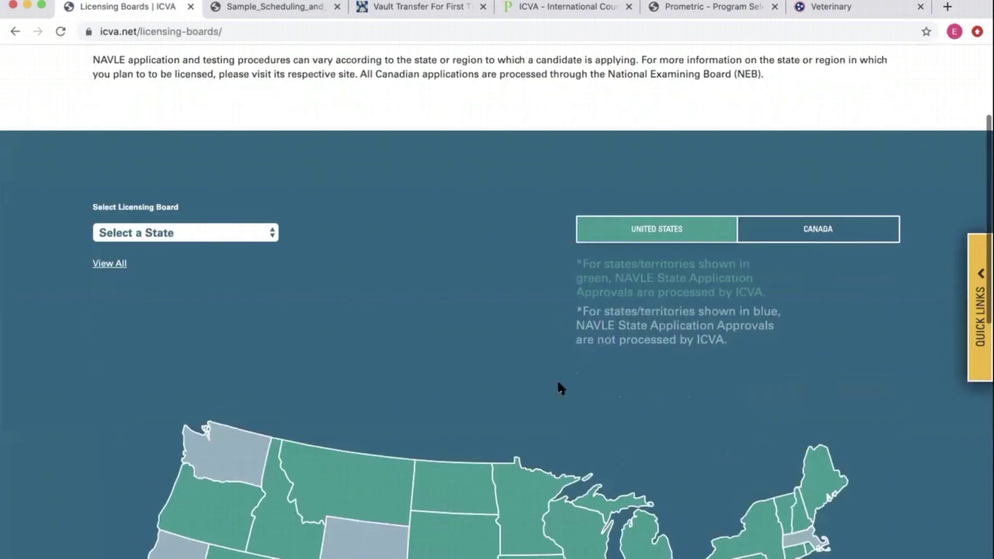
{"action": "scroll", "coordinate": [558, 384], "scroll_direction": "down", "scroll_amount": 5}
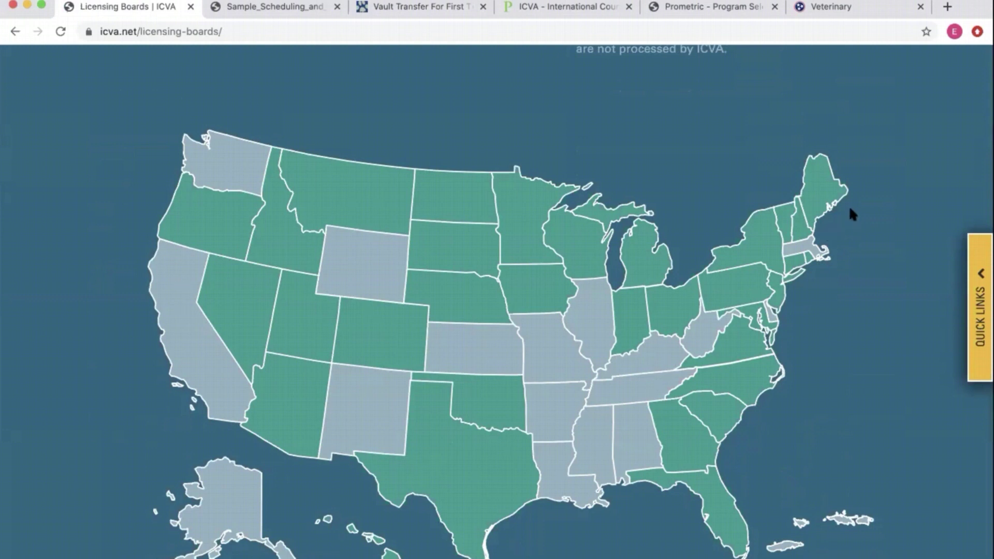
- Load google.com in the Tennessee veterinary board tab
{"action": "left_click", "coordinate": [846, 11]}
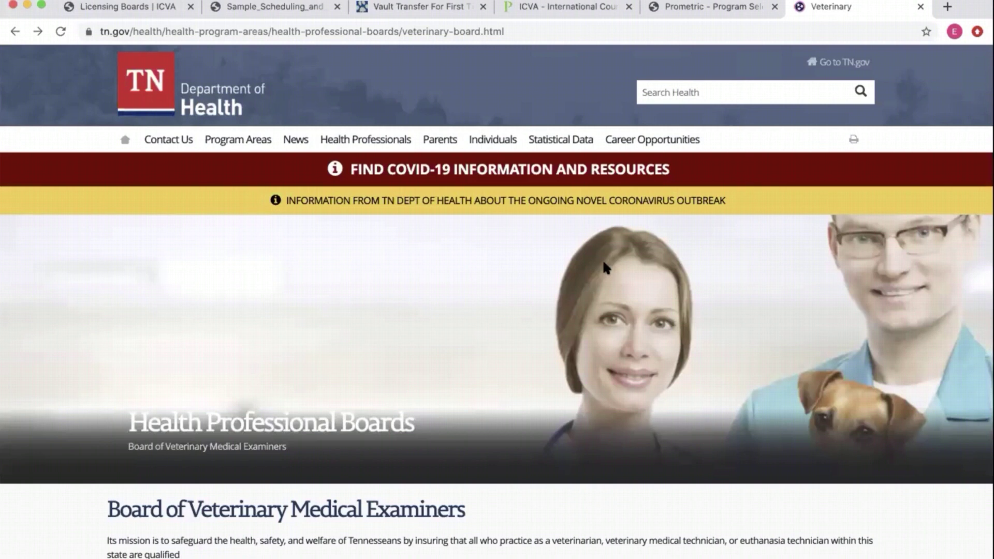
{"action": "left_click", "coordinate": [178, 32]}
{"action": "type", "text": "google.com"}
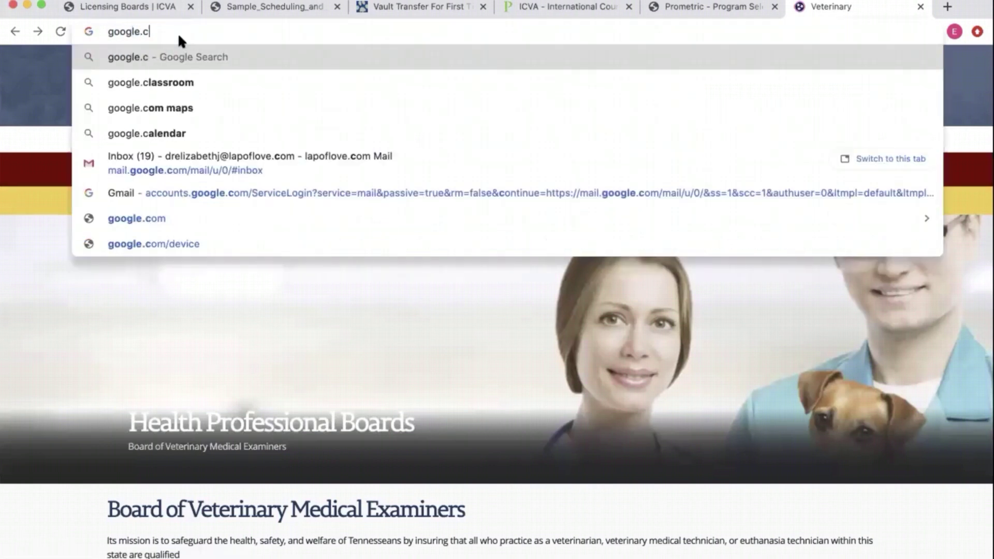
{"action": "key", "text": "Return"}
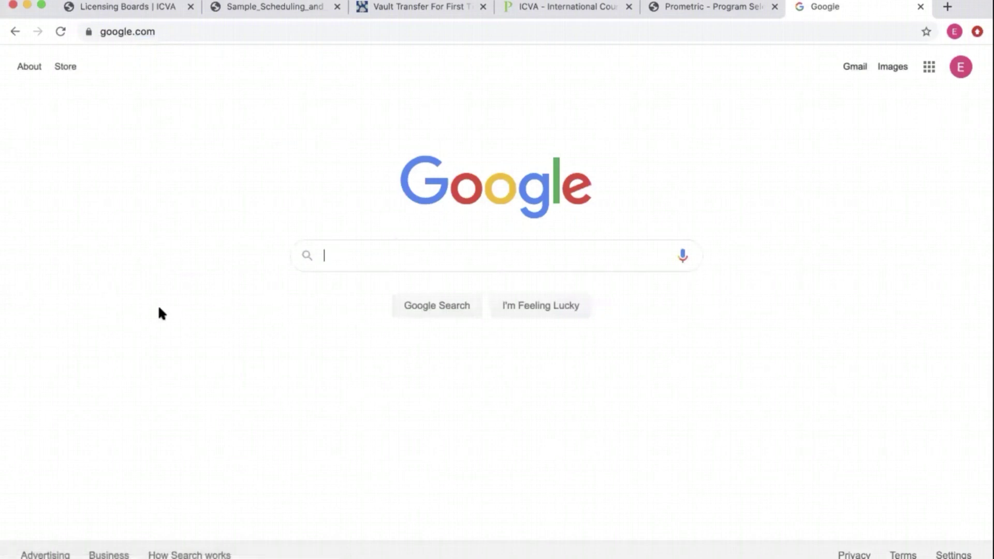
- Search 'tennessee state veterinary board' and open the TN.gov board result
{"action": "type", "text": "tennessee state veterinary board"}
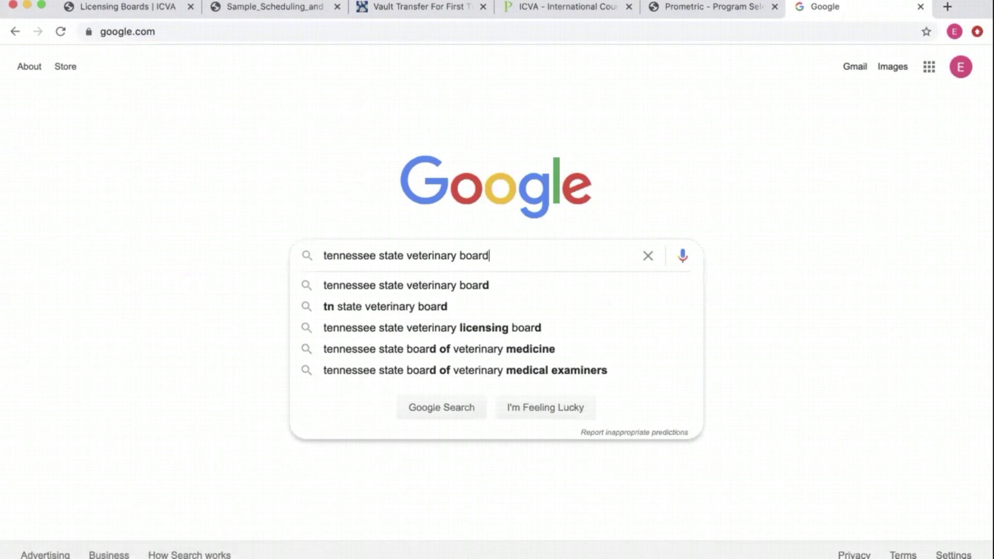
{"action": "key", "text": "Return"}
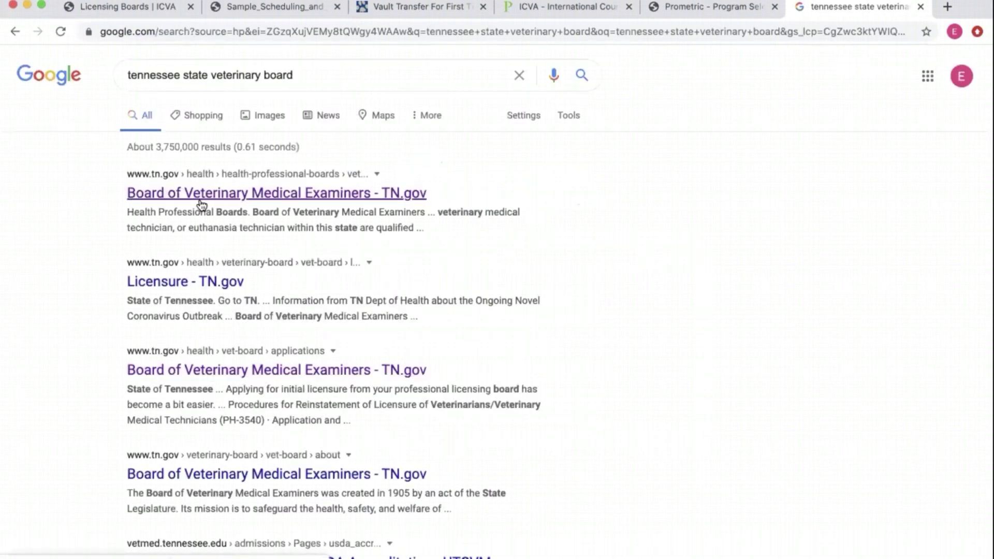
{"action": "left_click", "coordinate": [201, 205]}
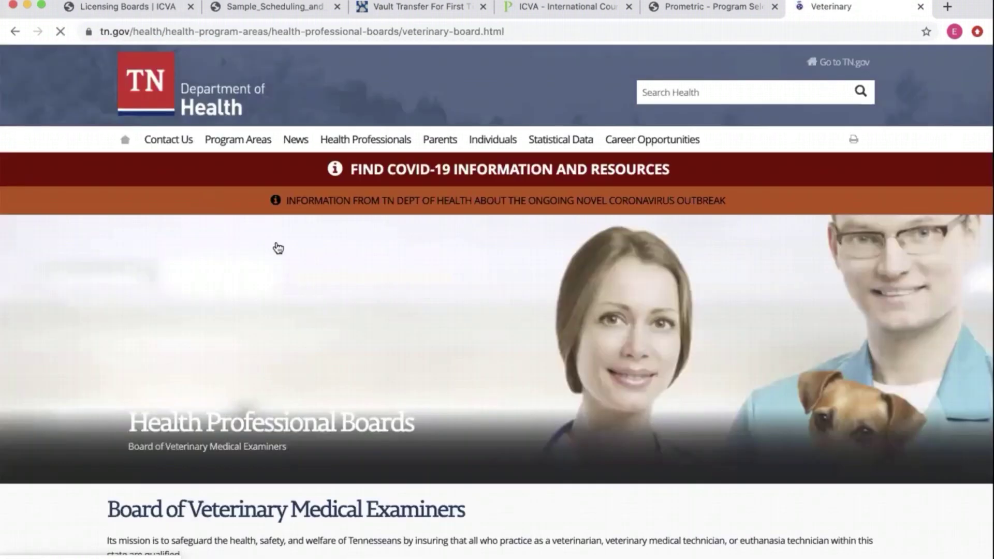
- Open the veterinary board's Licensure page
{"action": "scroll", "coordinate": [169, 389], "scroll_direction": "down", "scroll_amount": 3}
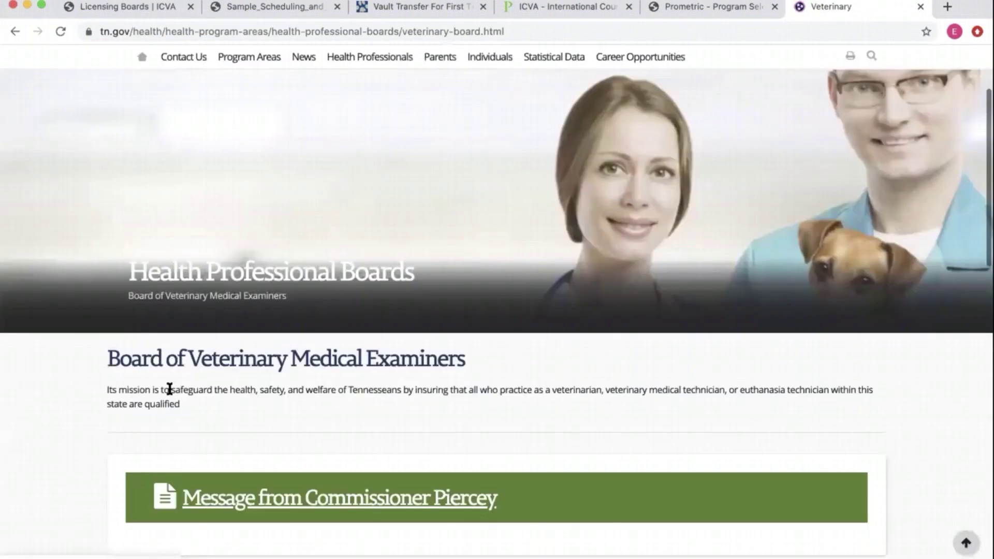
{"action": "scroll", "coordinate": [104, 427], "scroll_direction": "down", "scroll_amount": 5}
{"action": "scroll", "coordinate": [107, 427], "scroll_direction": "down", "scroll_amount": 2}
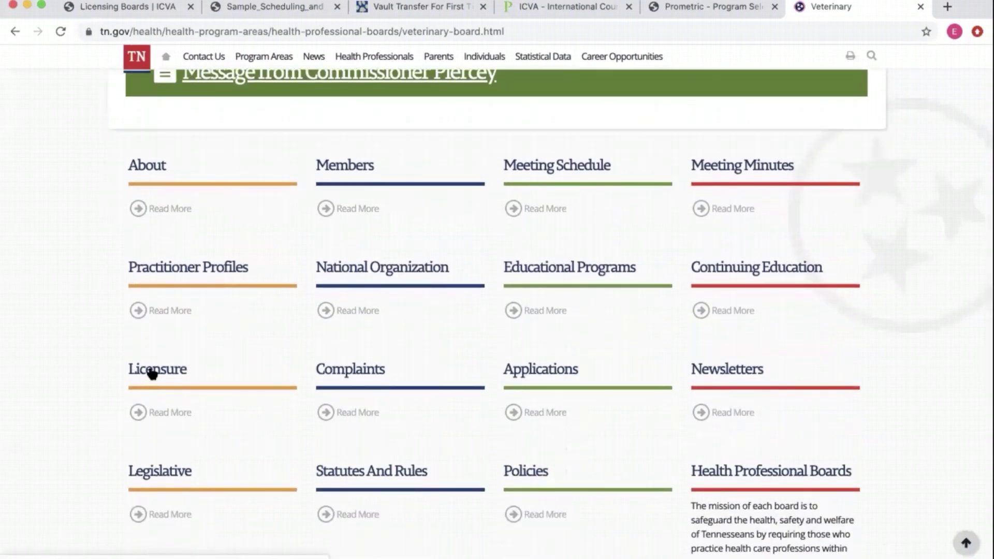
{"action": "left_click", "coordinate": [152, 370]}
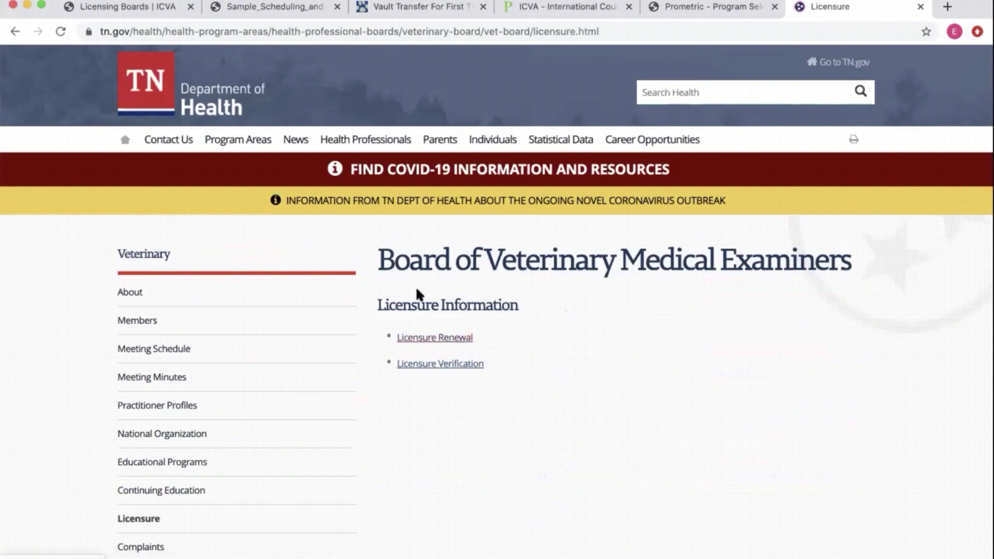
{"action": "scroll", "coordinate": [365, 365], "scroll_direction": "down", "scroll_amount": 3}
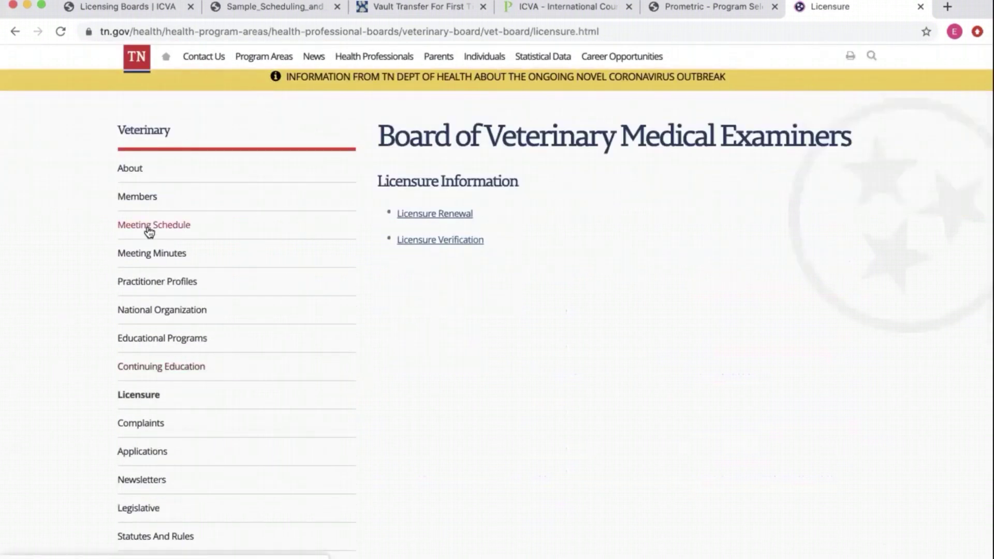
{"action": "scroll", "coordinate": [145, 435], "scroll_direction": "down", "scroll_amount": 1}
- Open Applications and Forms and review the online application text and form list
{"action": "left_click", "coordinate": [141, 415]}
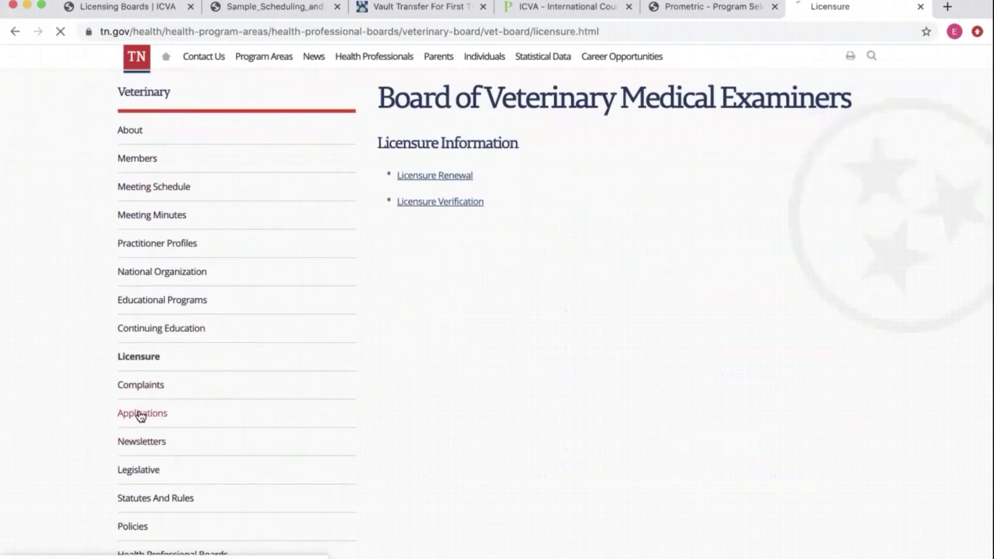
{"action": "scroll", "coordinate": [561, 436], "scroll_direction": "down", "scroll_amount": 5}
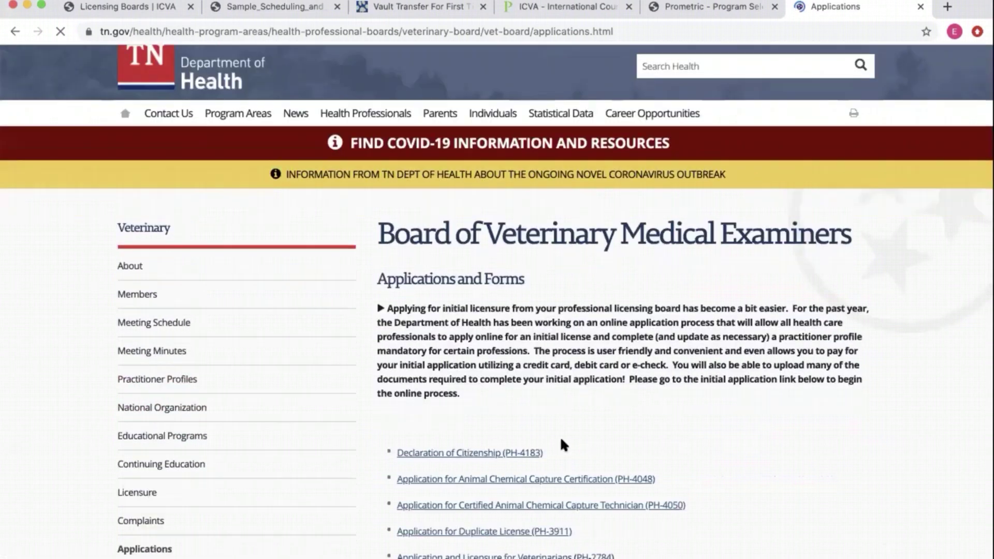
{"action": "scroll", "coordinate": [760, 438], "scroll_direction": "down", "scroll_amount": 1}
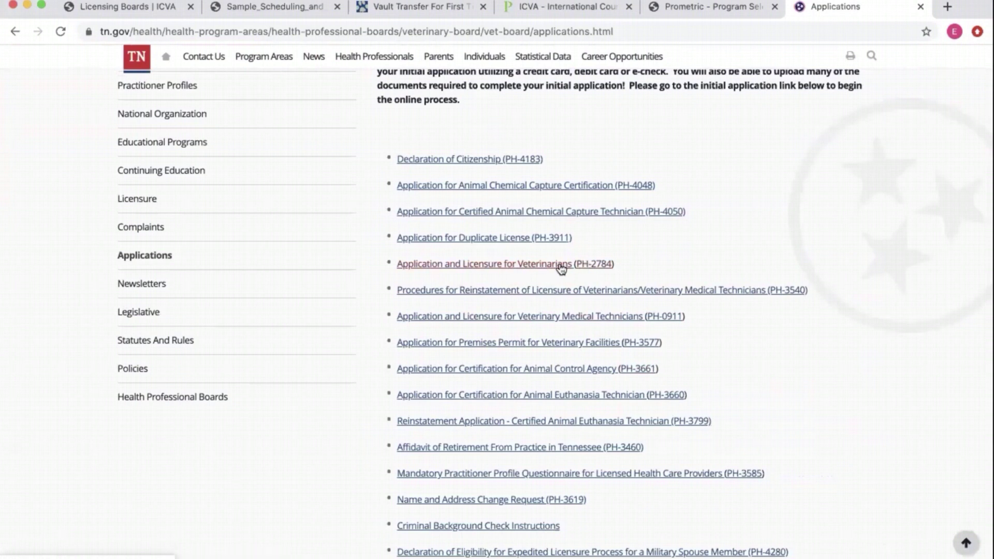
{"action": "scroll", "coordinate": [615, 239], "scroll_direction": "up", "scroll_amount": 2}
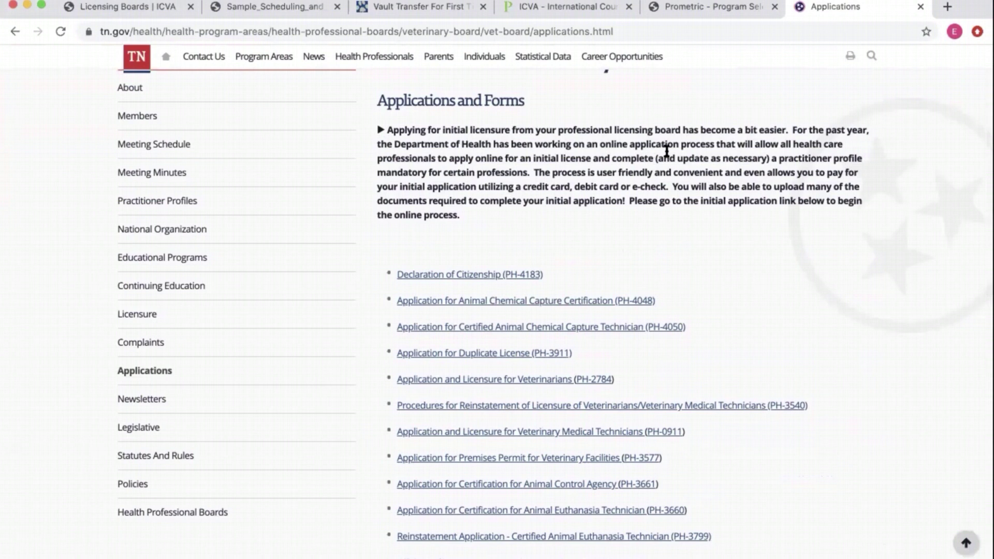
{"action": "left_click_drag", "start_coordinate": [600, 145], "coordinate": [711, 150]}
{"action": "left_click", "coordinate": [711, 149]}
{"action": "left_click", "coordinate": [607, 383]}
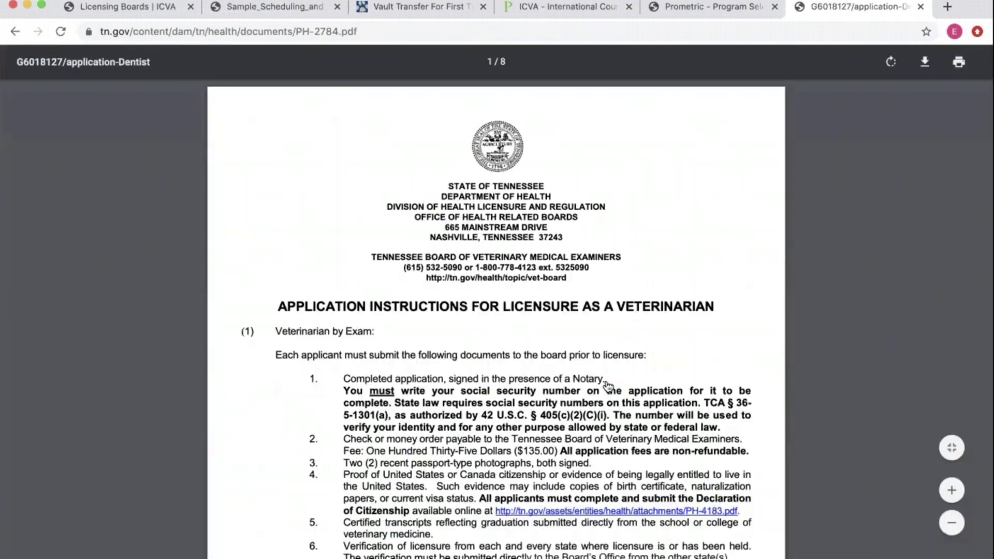
{"action": "scroll", "coordinate": [608, 385], "scroll_direction": "down", "scroll_amount": 3}
{"action": "scroll", "coordinate": [609, 386], "scroll_direction": "down", "scroll_amount": 3}
{"action": "scroll", "coordinate": [609, 386], "scroll_direction": "up", "scroll_amount": 6}
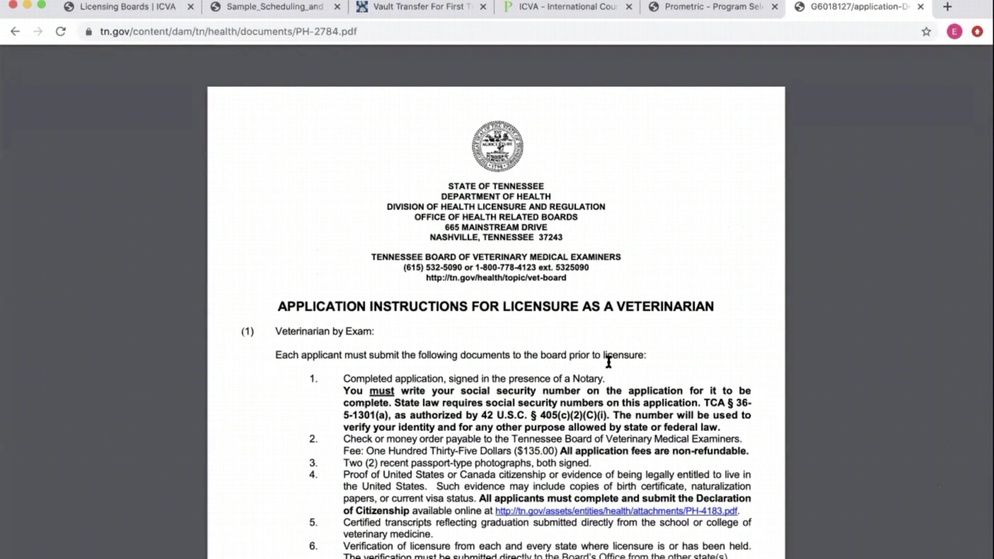
{"action": "scroll", "coordinate": [651, 326], "scroll_direction": "down", "scroll_amount": 8}
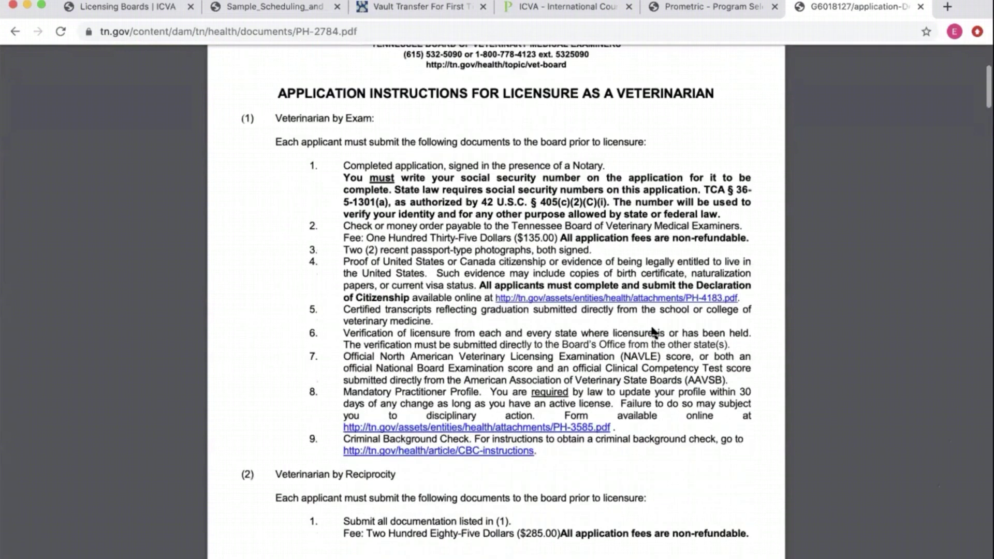
{"action": "scroll", "coordinate": [612, 264], "scroll_direction": "up", "scroll_amount": 3}
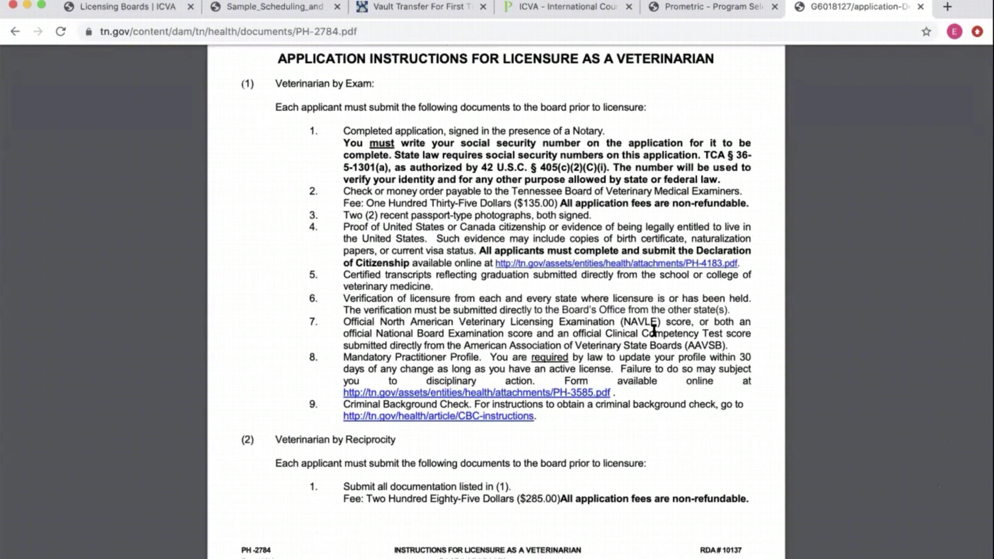
{"action": "left_click_drag", "start_coordinate": [690, 322], "coordinate": [456, 323]}
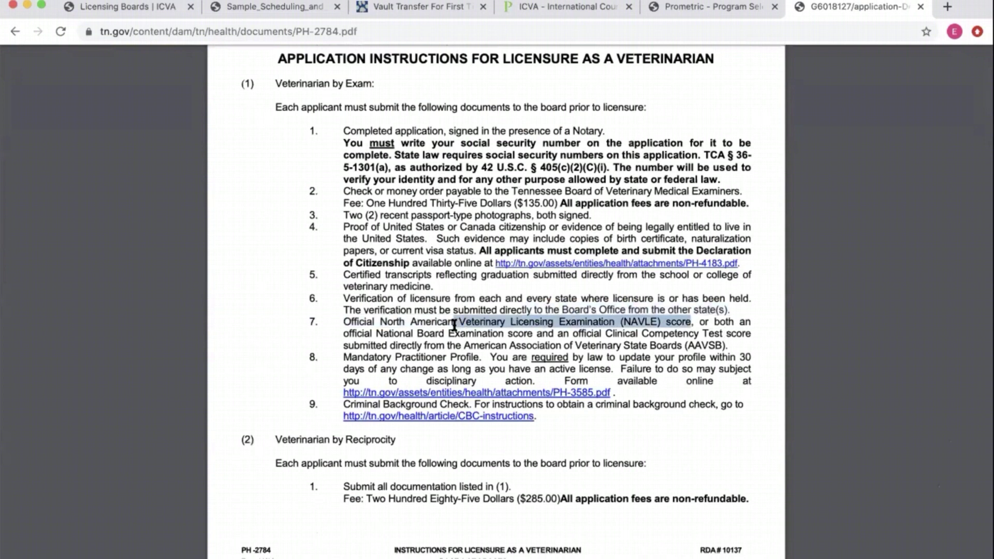
{"action": "left_click", "coordinate": [329, 198]}
{"action": "scroll", "coordinate": [326, 202], "scroll_direction": "down", "scroll_amount": 1}
{"action": "scroll", "coordinate": [327, 202], "scroll_direction": "down", "scroll_amount": 20}
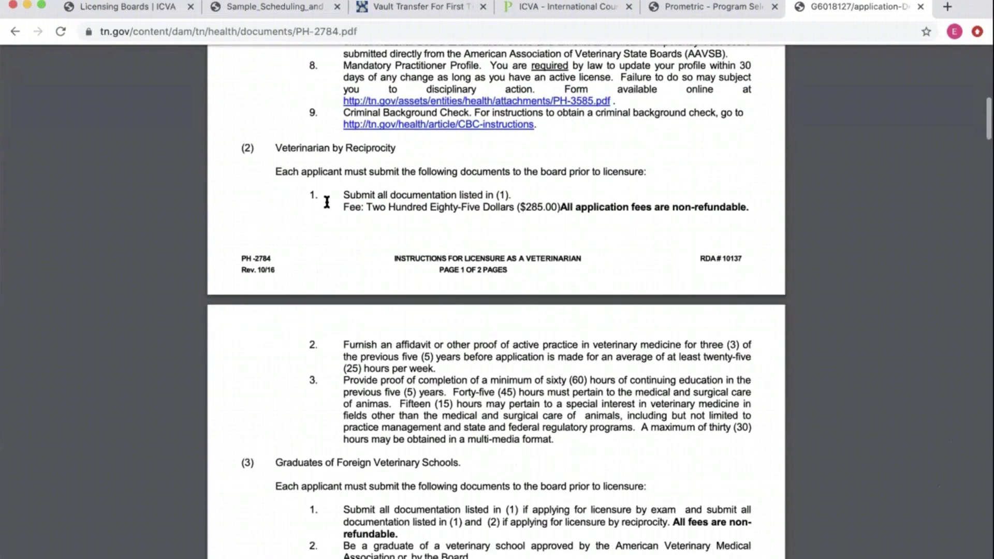
{"action": "scroll", "coordinate": [613, 238], "scroll_direction": "up", "scroll_amount": 20}
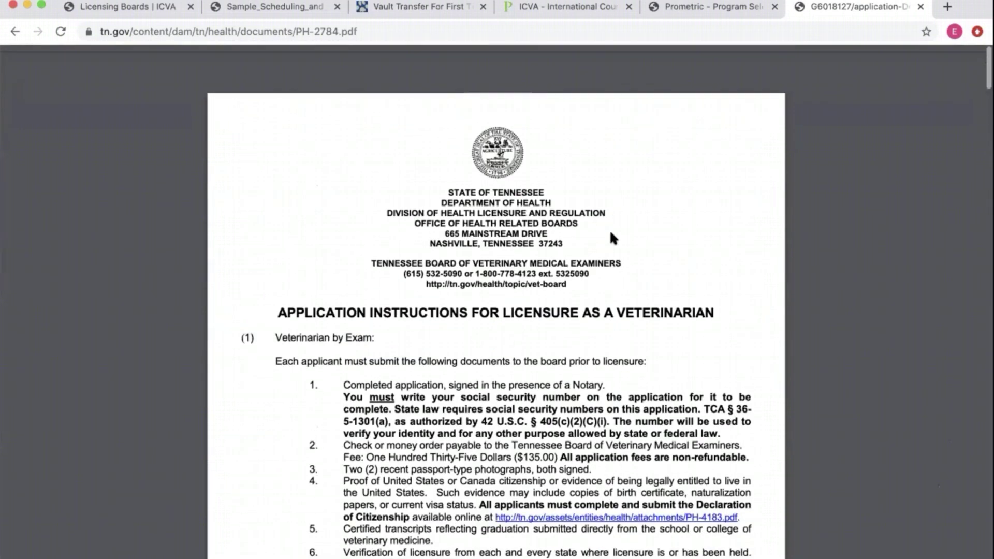
{"action": "left_click", "coordinate": [15, 31]}
{"action": "scroll", "coordinate": [760, 226], "scroll_direction": "up", "scroll_amount": 5}
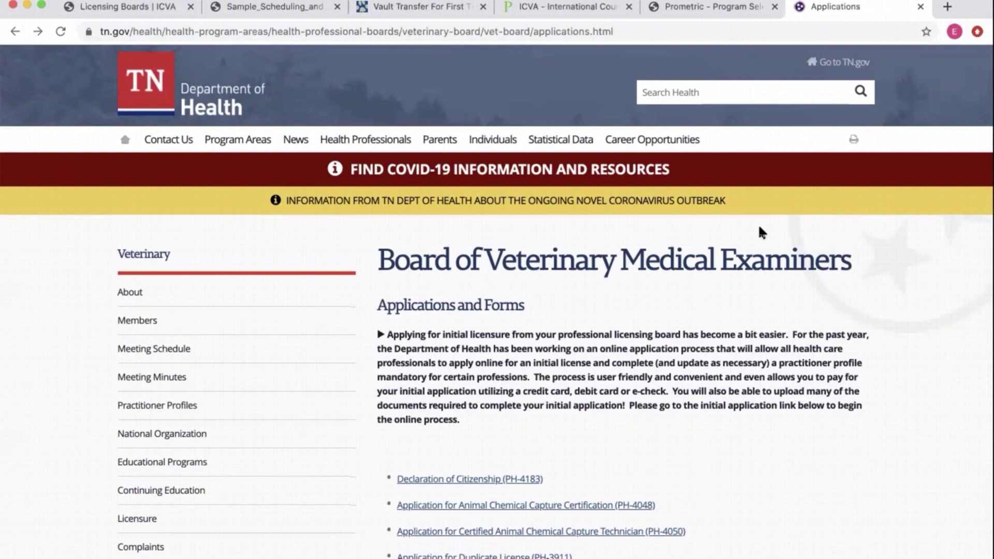
- Go back to the Tennessee Licensure page, then return to the ICVA Licensing Boards tab
{"action": "scroll", "coordinate": [760, 232], "scroll_direction": "down", "scroll_amount": 4}
{"action": "scroll", "coordinate": [761, 232], "scroll_direction": "up", "scroll_amount": 6}
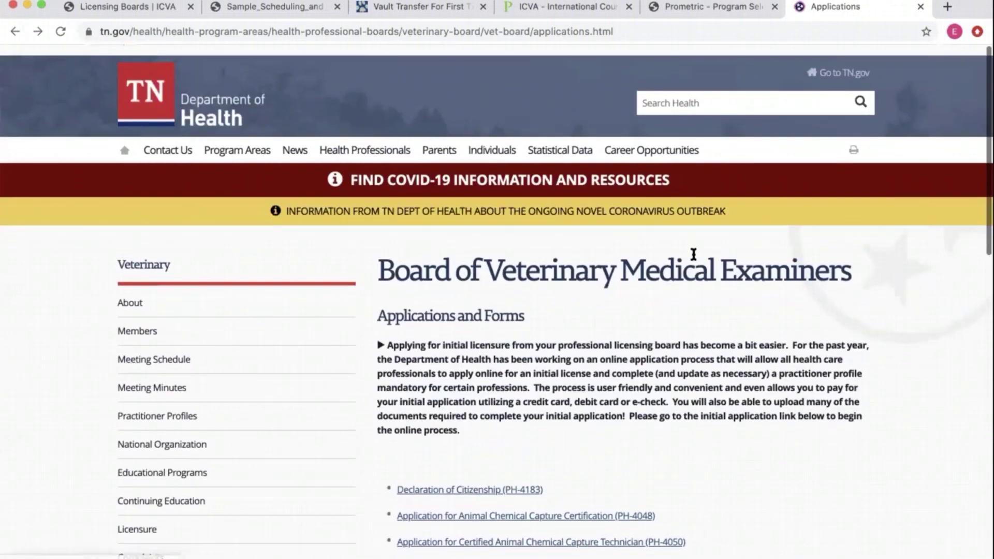
{"action": "left_click", "coordinate": [15, 33]}
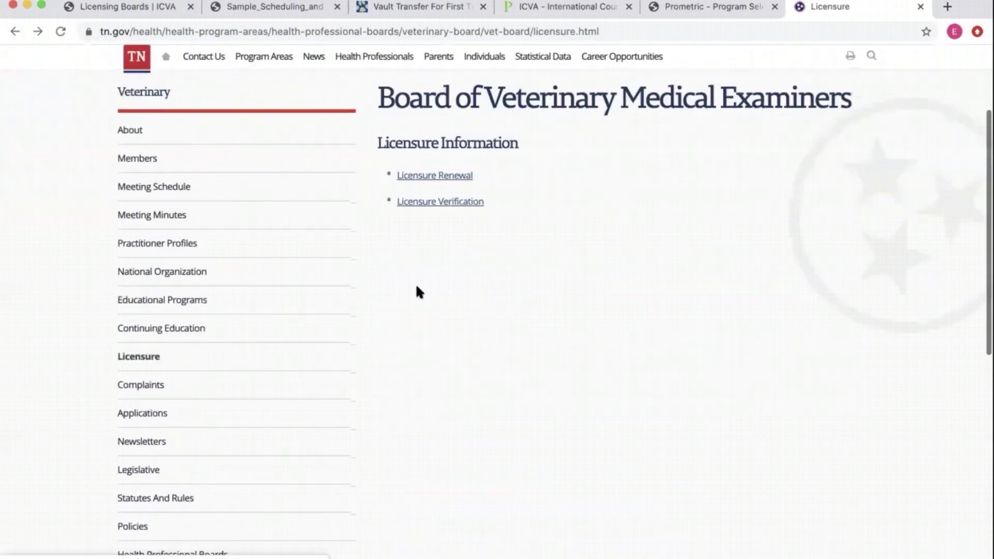
{"action": "scroll", "coordinate": [603, 231], "scroll_direction": "up", "scroll_amount": 4}
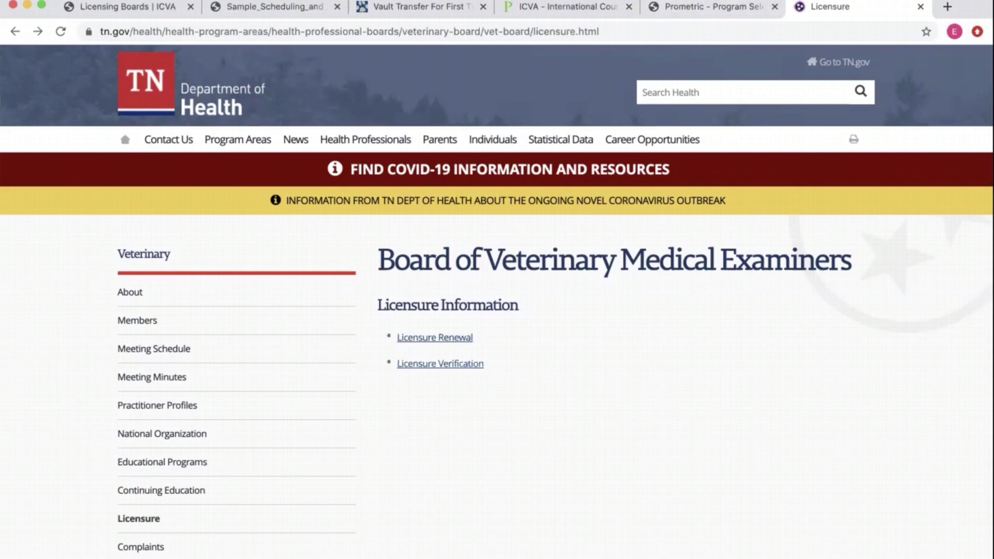
{"action": "left_click", "coordinate": [112, 6]}
{"action": "scroll", "coordinate": [119, 117], "scroll_direction": "up", "scroll_amount": 10}
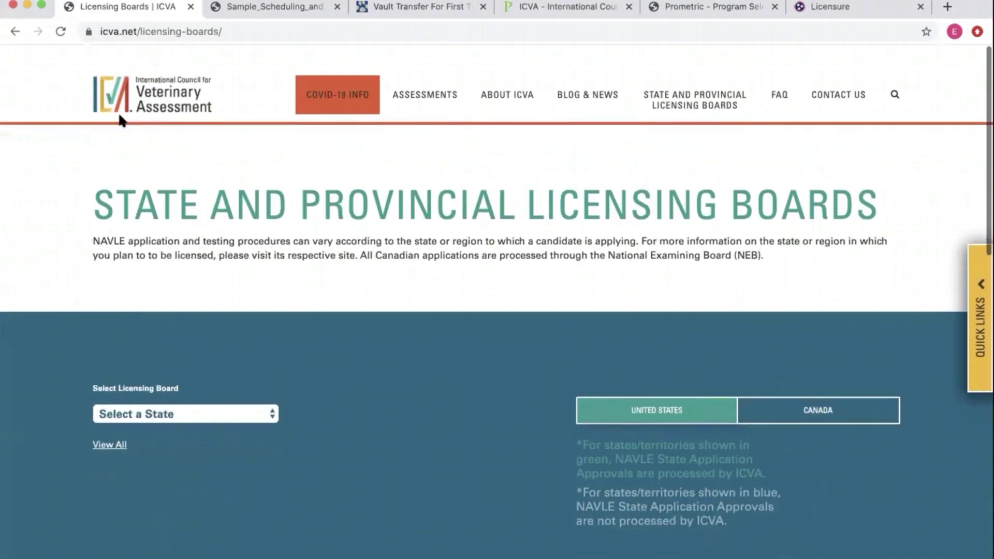
- Go to the ICVA home page and look through the Assessments menu list
{"action": "left_click", "coordinate": [118, 91]}
{"action": "left_click", "coordinate": [442, 92]}
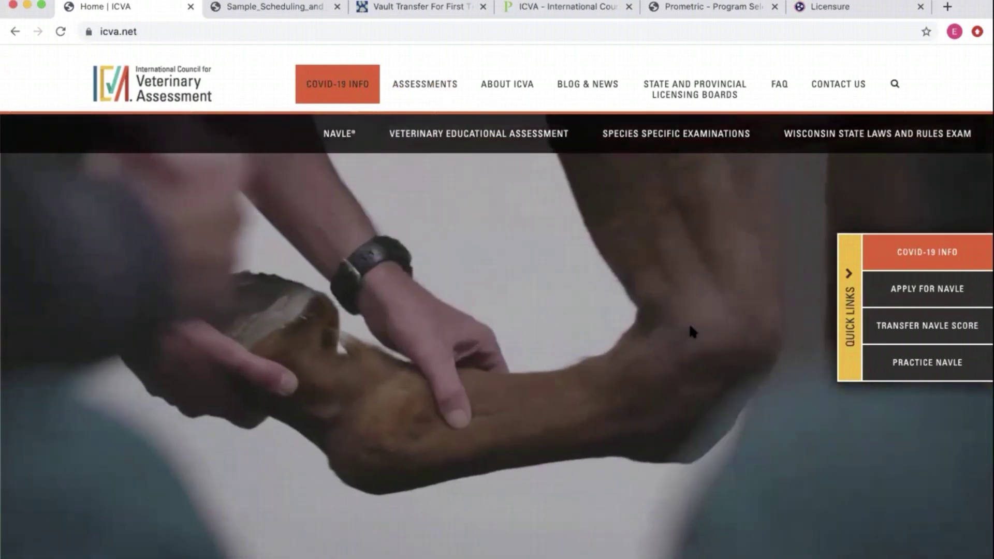
{"action": "left_click", "coordinate": [560, 195]}
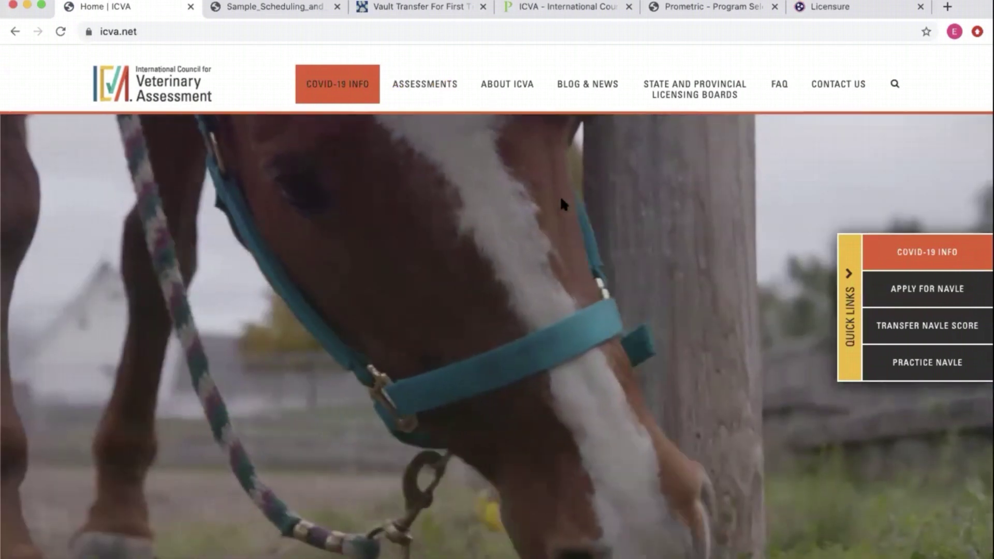
- Scroll down to the home page footer and briefly highlight its contact details
{"action": "scroll", "coordinate": [564, 205], "scroll_direction": "down", "scroll_amount": 15}
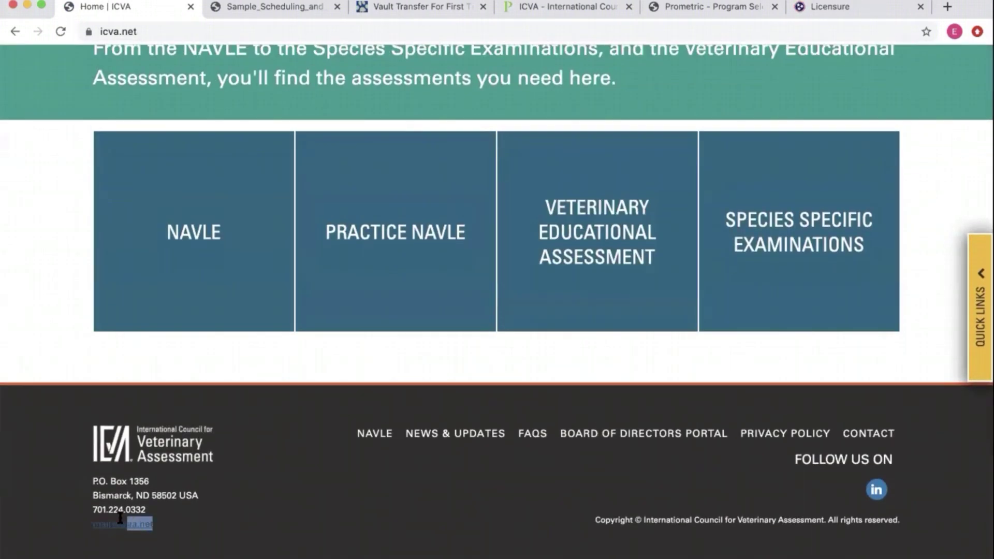
{"action": "left_click_drag", "start_coordinate": [120, 518], "coordinate": [89, 522]}
{"action": "left_click", "coordinate": [124, 529]}
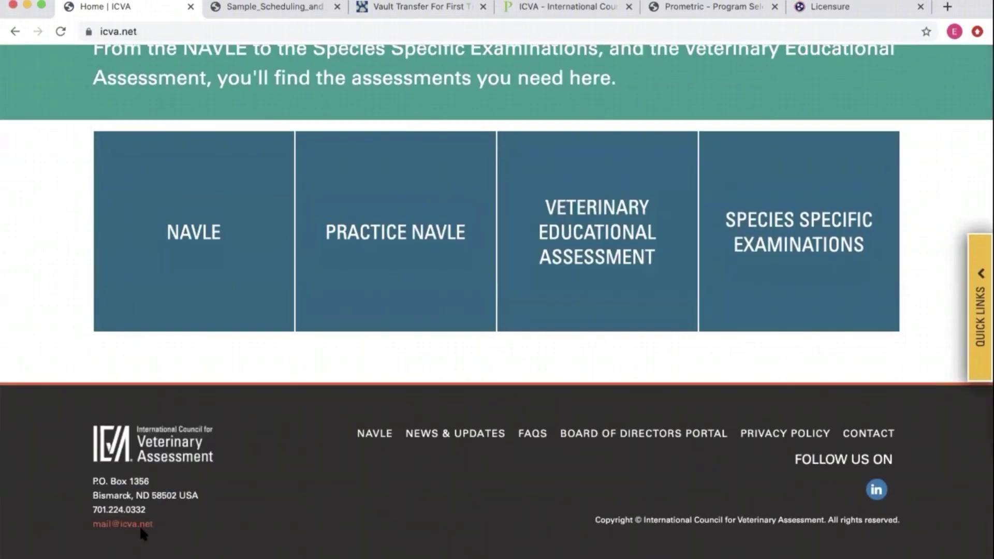